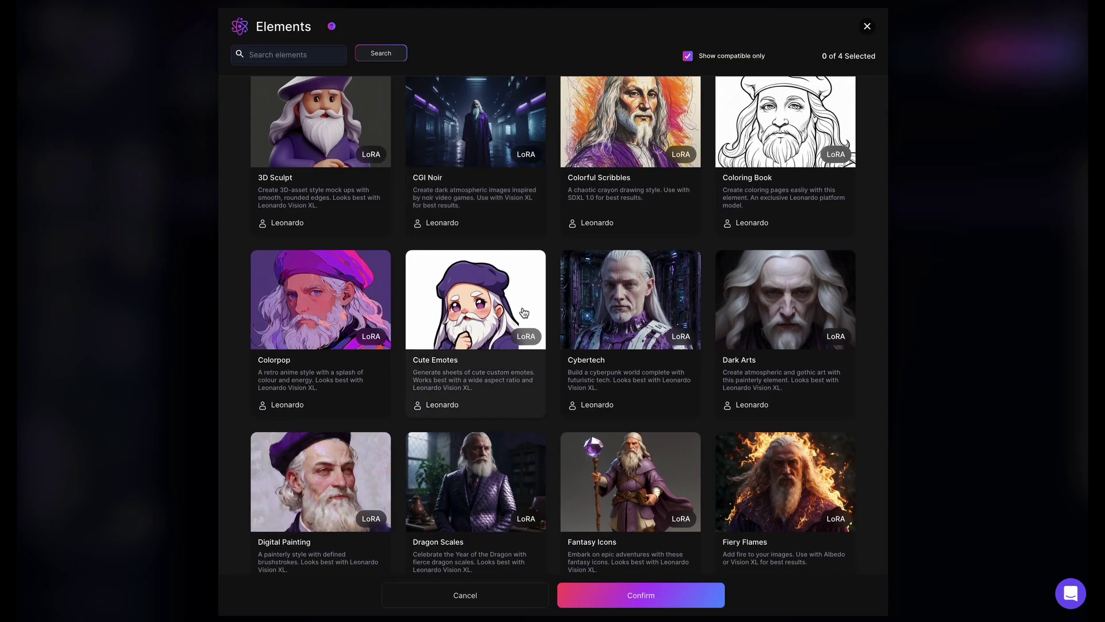
scroll(470, 394, "down", 5)
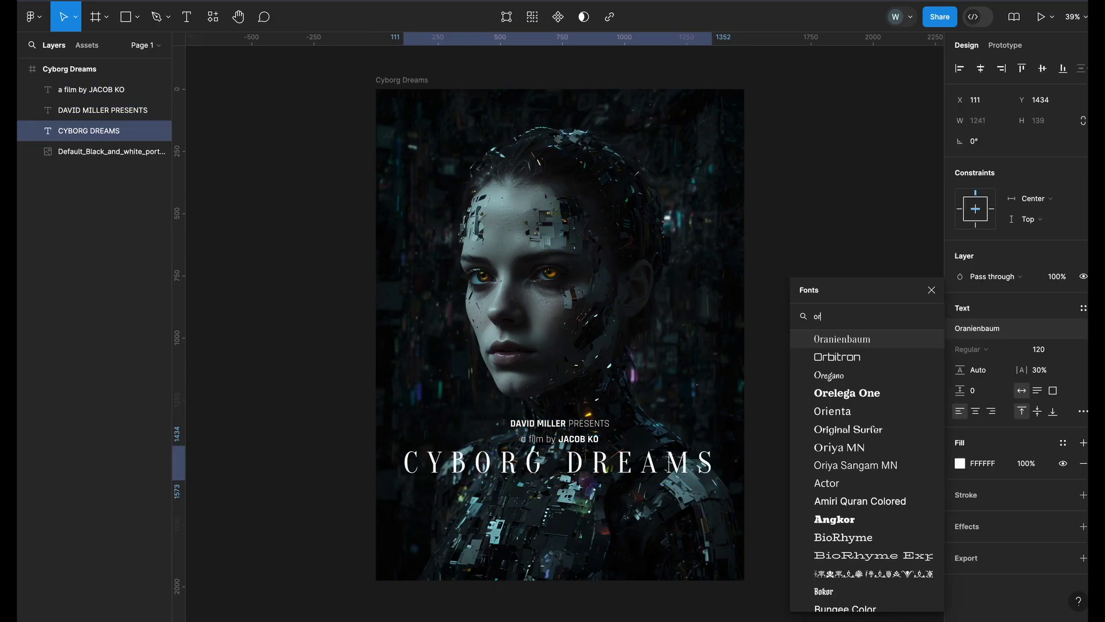
Step: Set the CYBORG DREAMS poster title to font size 90 and centre its text within a fixed-size text box
left_click(823, 352)
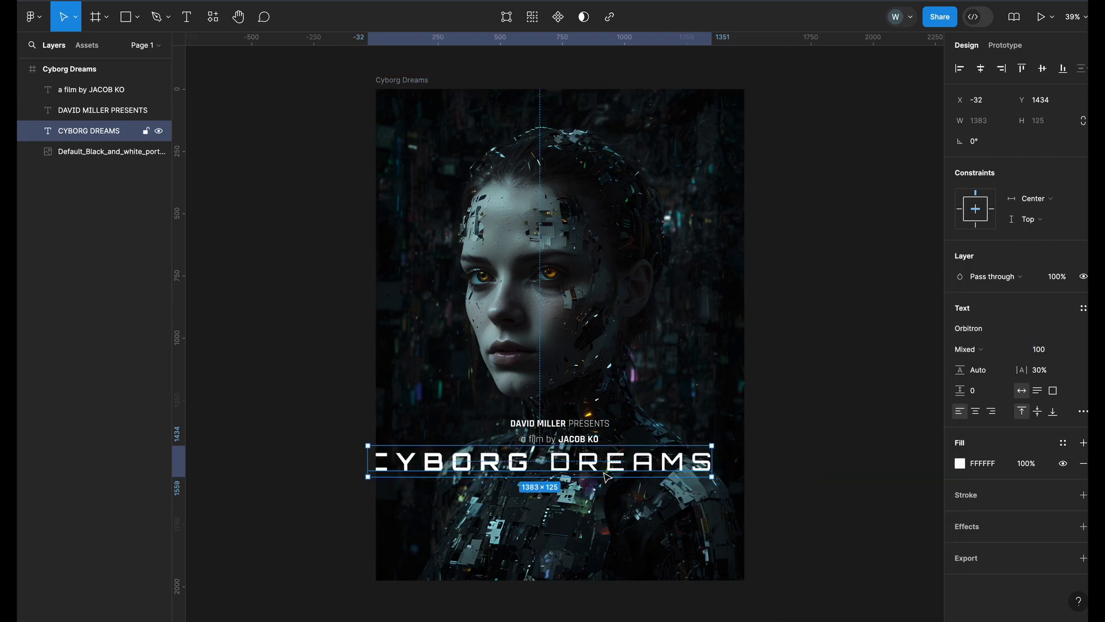
left_click(970, 349)
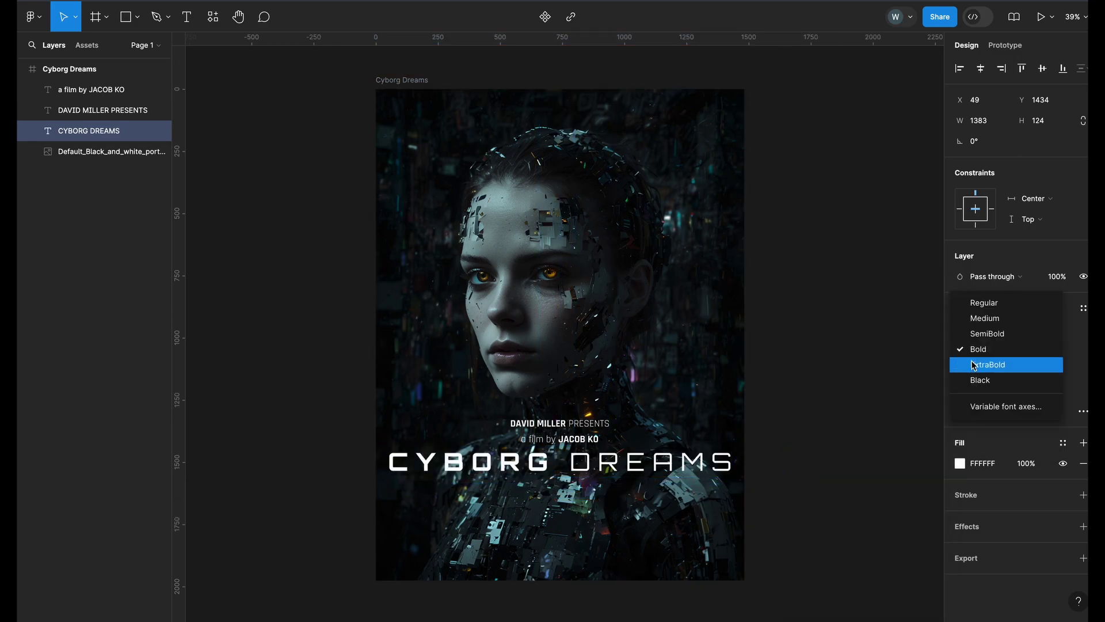
left_click(971, 364)
key("Escape")
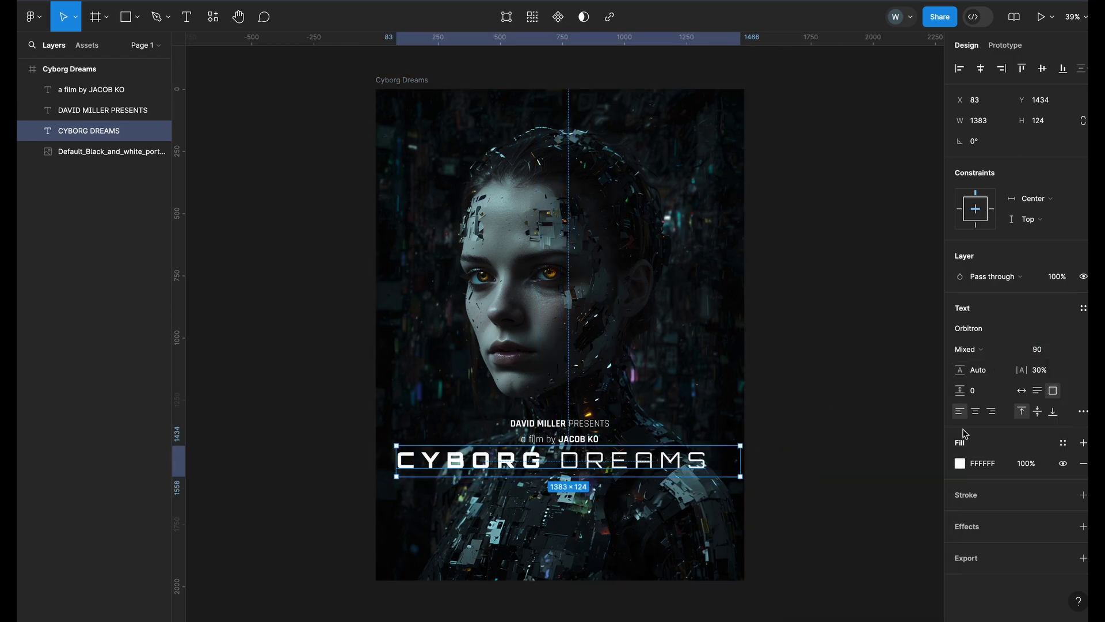
left_click(975, 410)
left_click(843, 441)
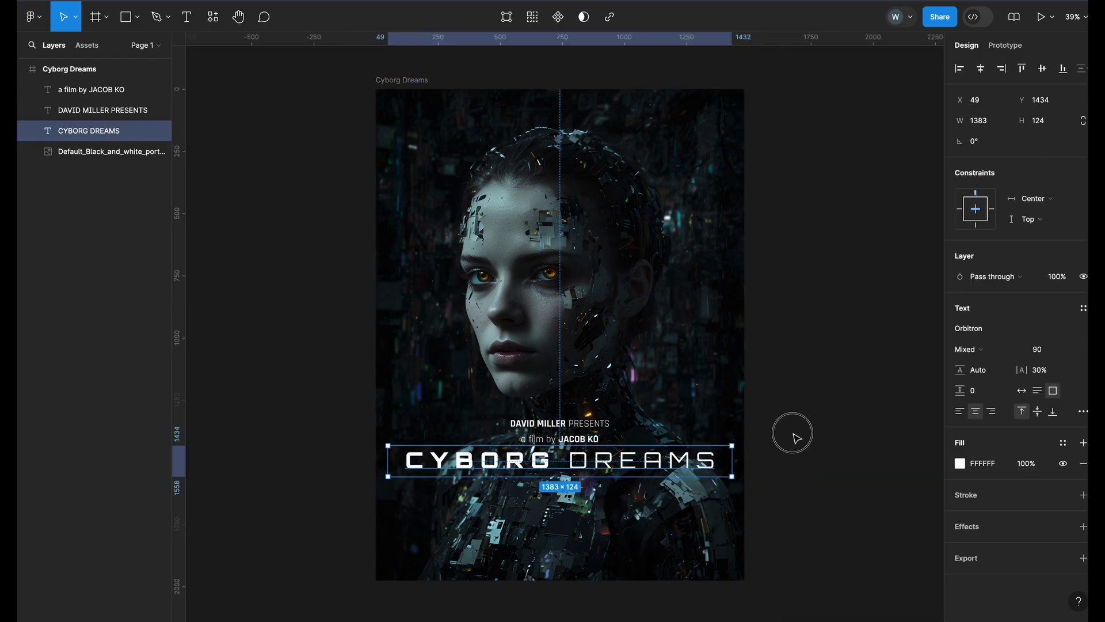
left_click(792, 434)
Step: Add a credit line on the poster with the producer's full name followed by "production", and change its font weight
left_click_drag(545, 442, 613, 494, "alt")
double_click(433, 489)
key("BackSpace")
left_click(436, 487)
key("BackSpace")
type("STEVEN KANG production")
left_click(967, 350)
left_click(979, 395)
key("Escape")
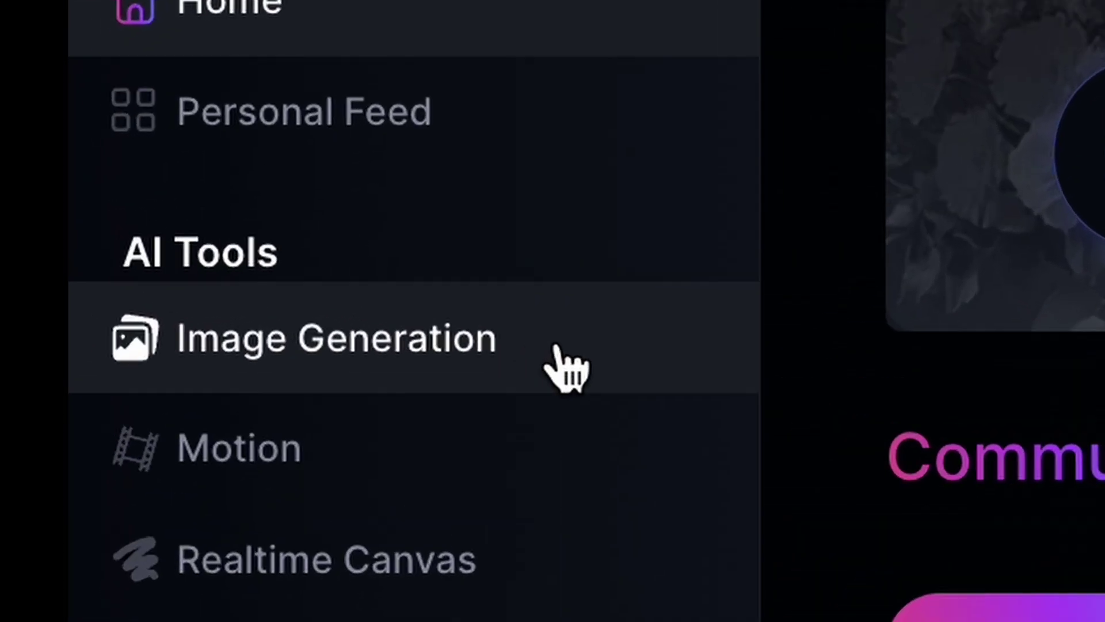
Step: Open the Image Generation tool in Leonardo.Ai and turn on Legacy Mode, keeping the Dynamic preset style
left_click(557, 349)
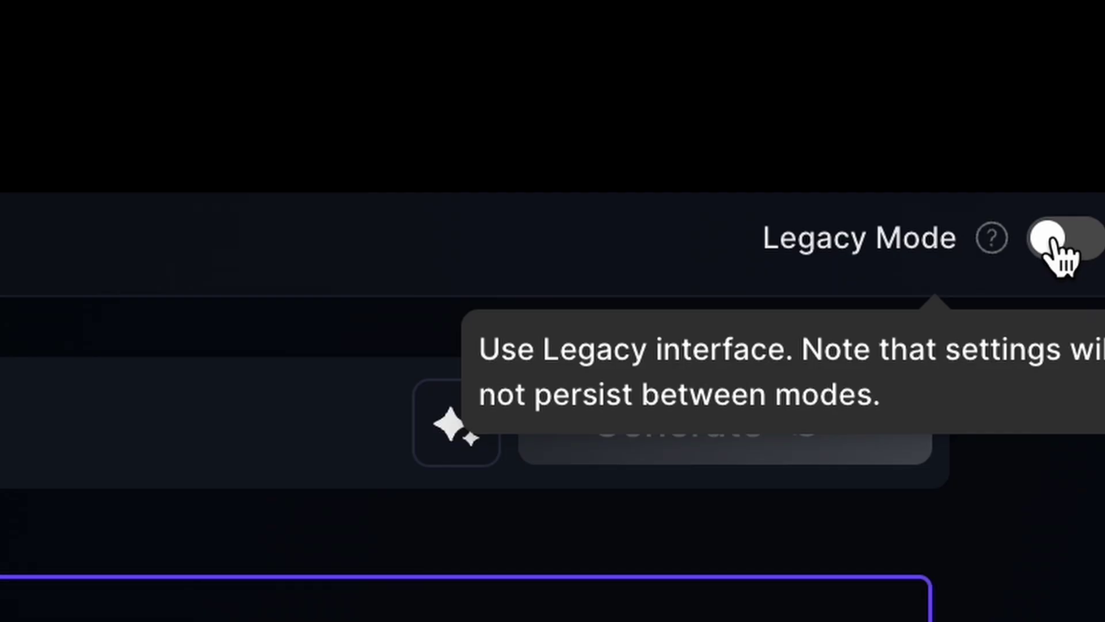
left_click(1053, 241)
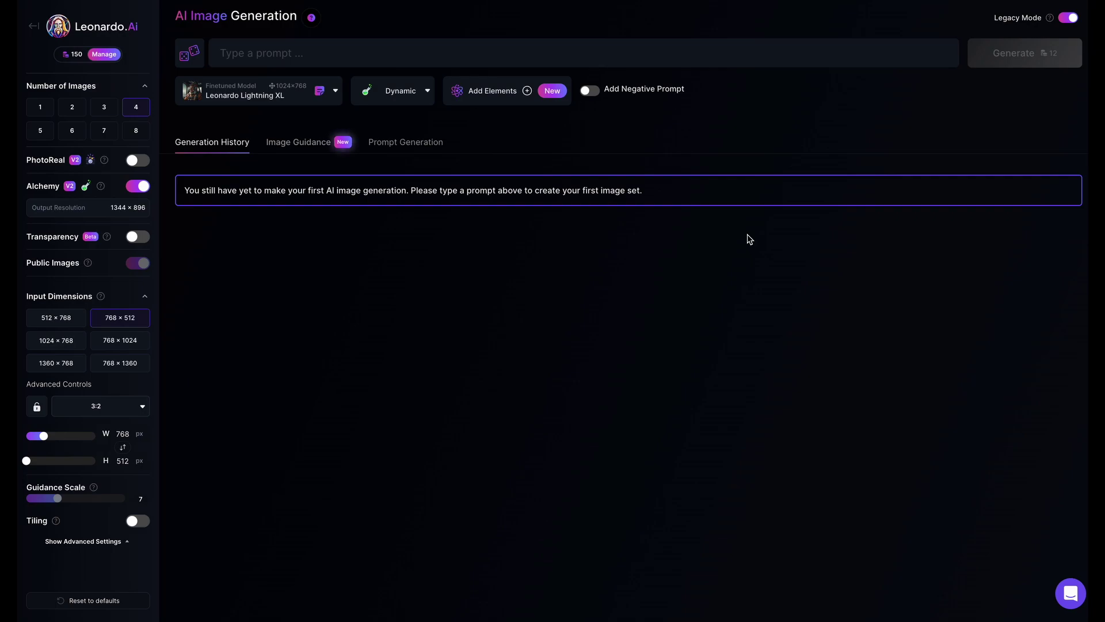
left_click(392, 101)
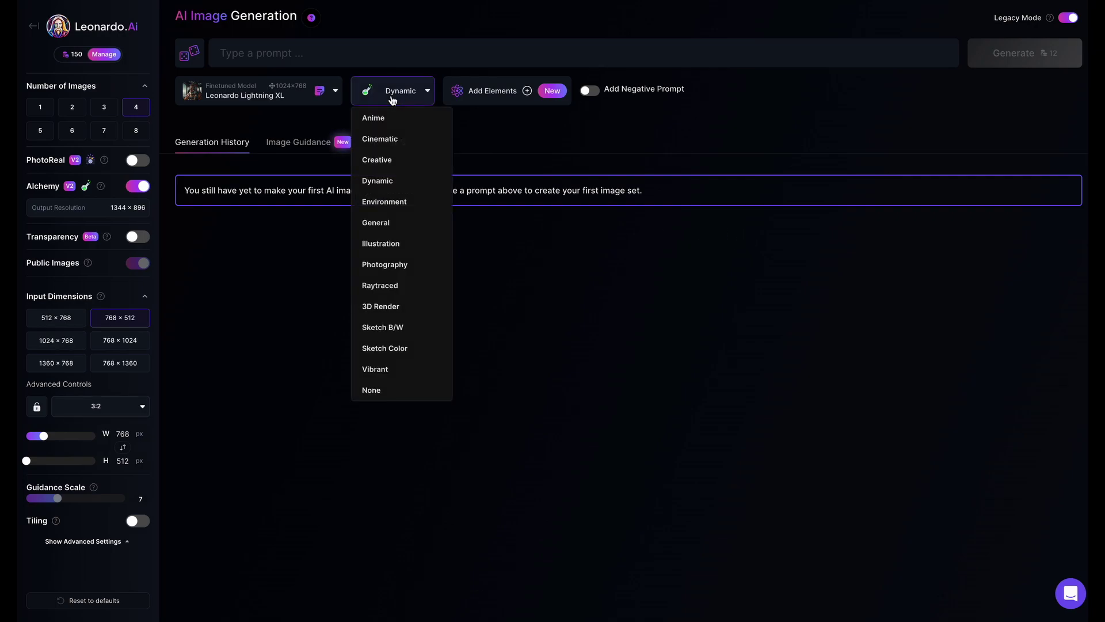
left_click(408, 101)
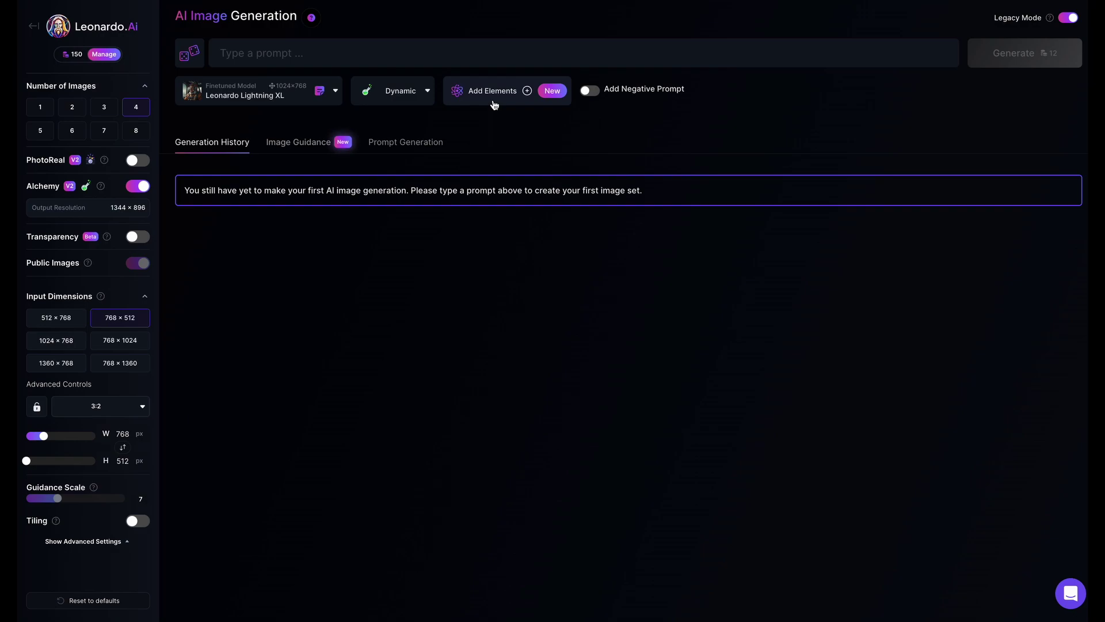
Step: Enter the prompt "Black and white portrait of a girl with a cybernetic eye implant, futuristic, 16k" with 768 × 1024 input dimensions
left_click(316, 44)
type("Bla")
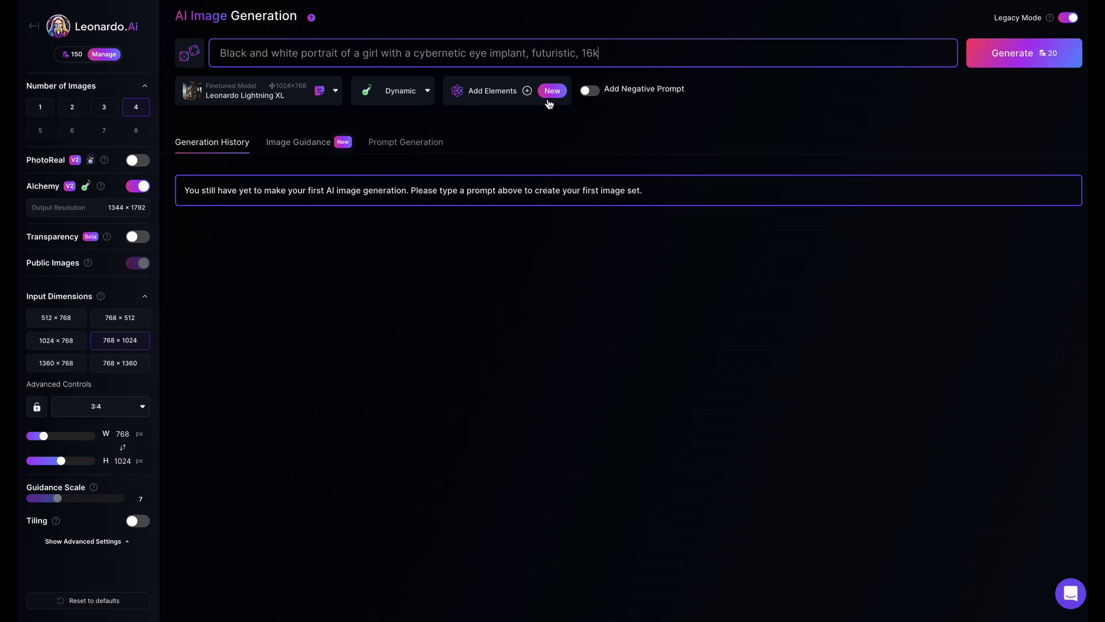
left_click(497, 126)
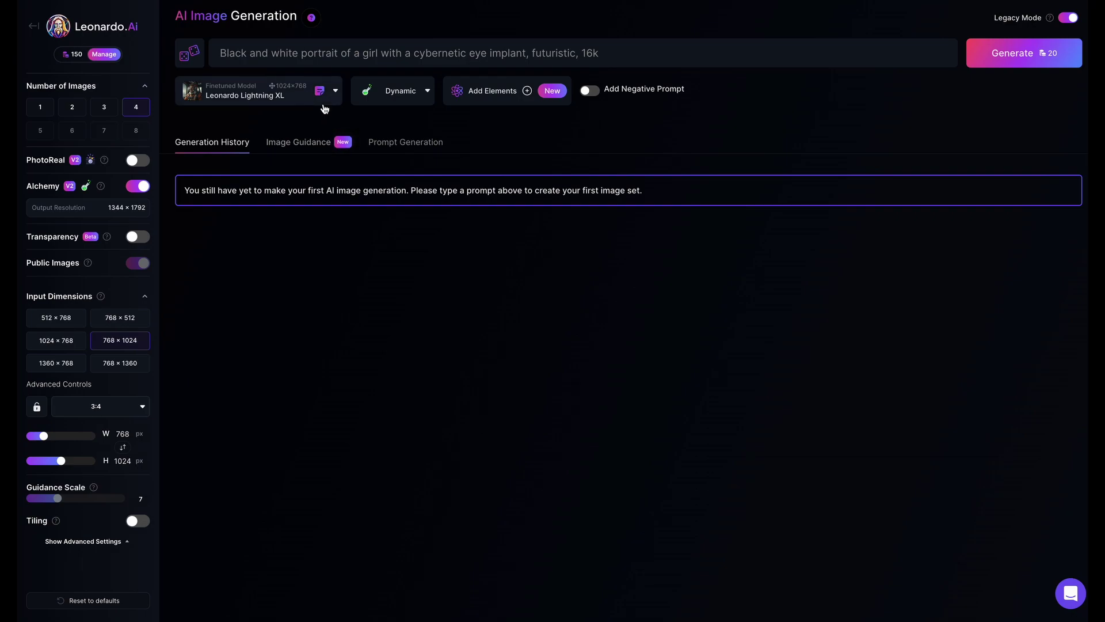
Step: Open the element selection for the image and go through the introductory Elements guide to its end
left_click(460, 98)
left_click(734, 398)
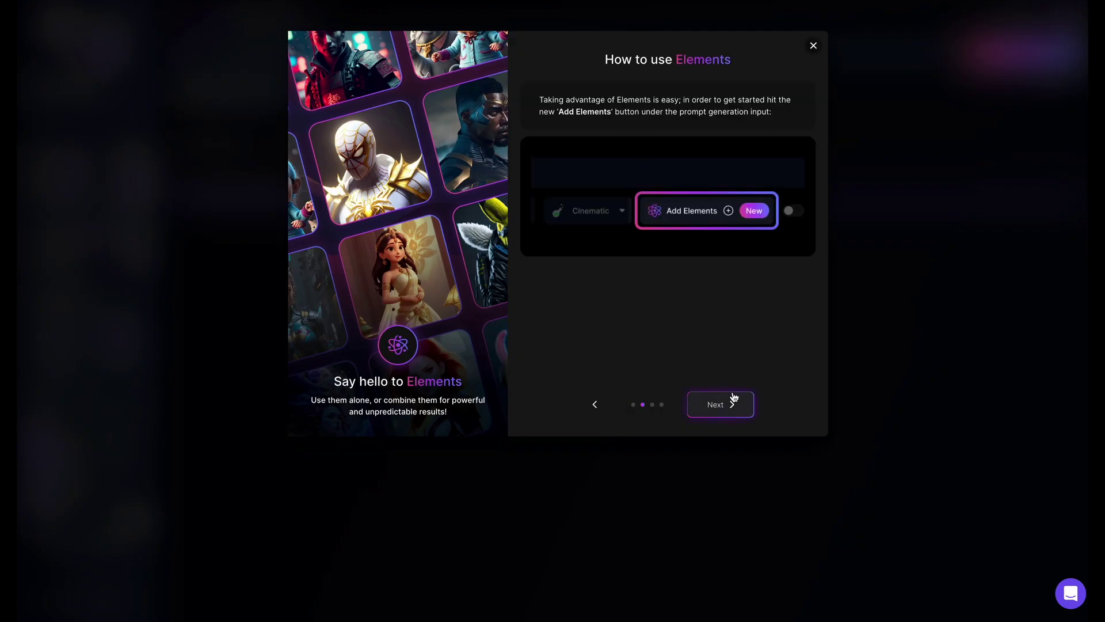
left_click(734, 397)
left_click(733, 397)
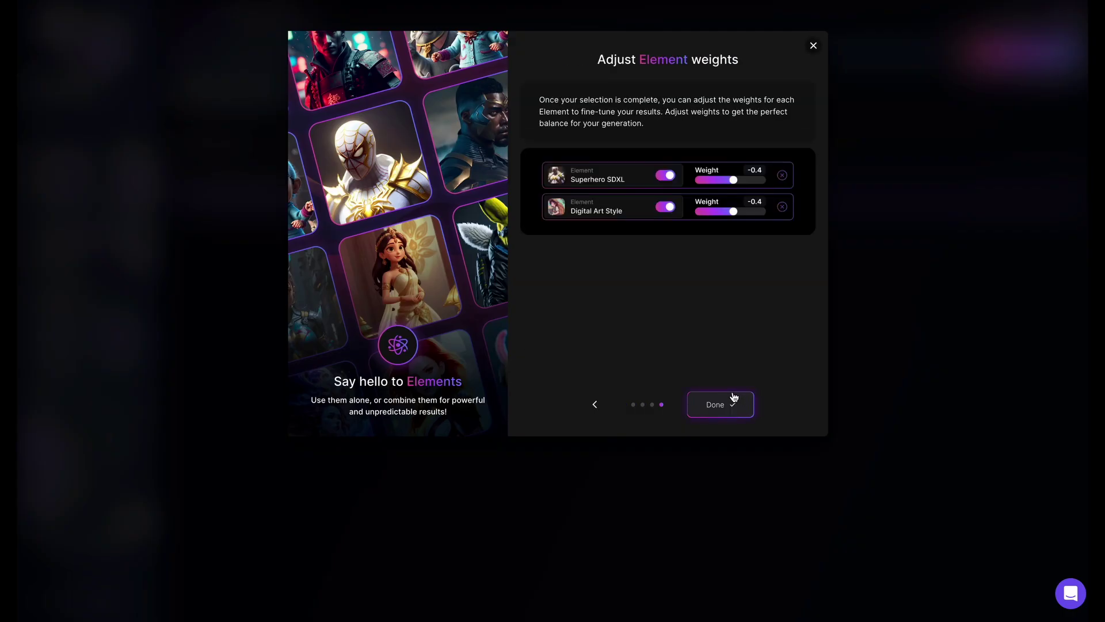
left_click(734, 397)
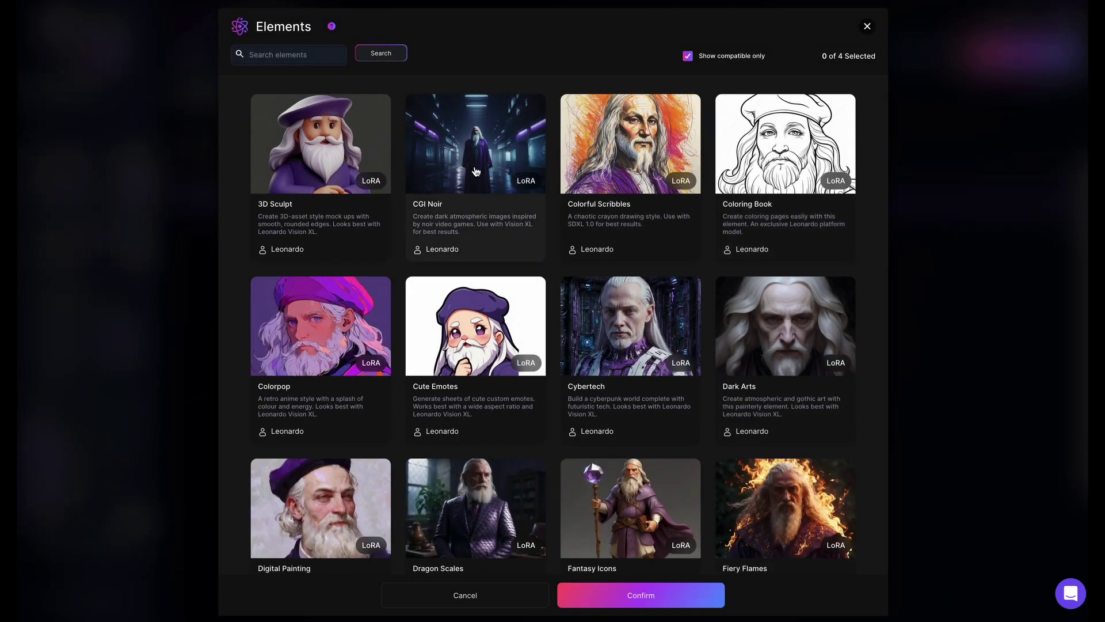
Step: Add the Glitch Art element to the image generation
scroll(575, 345, "down", 5)
left_click(642, 368)
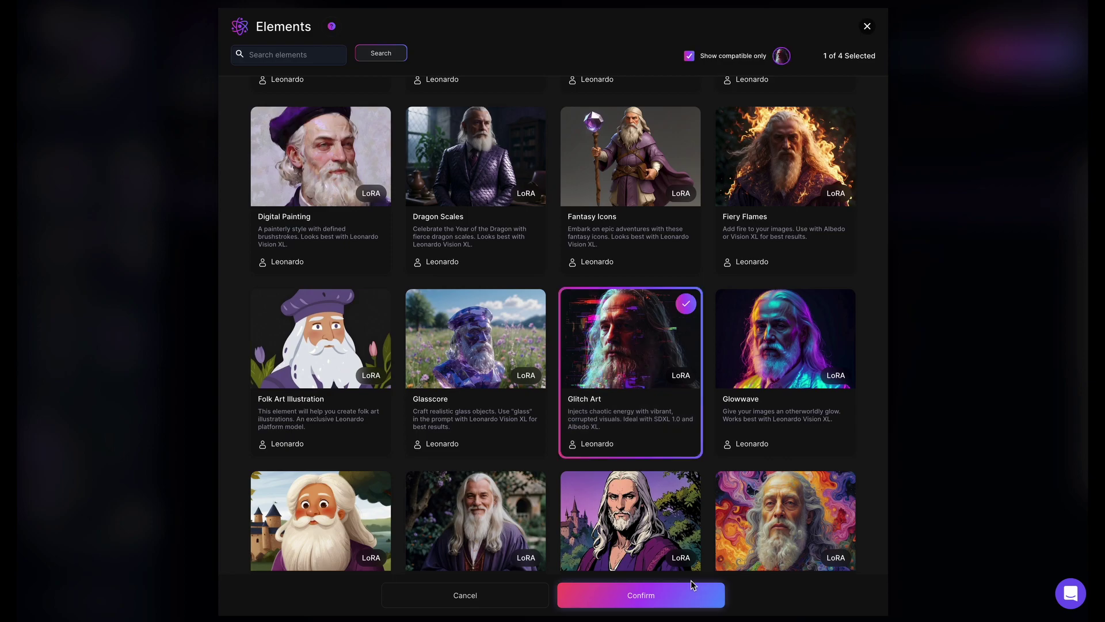
left_click(669, 609)
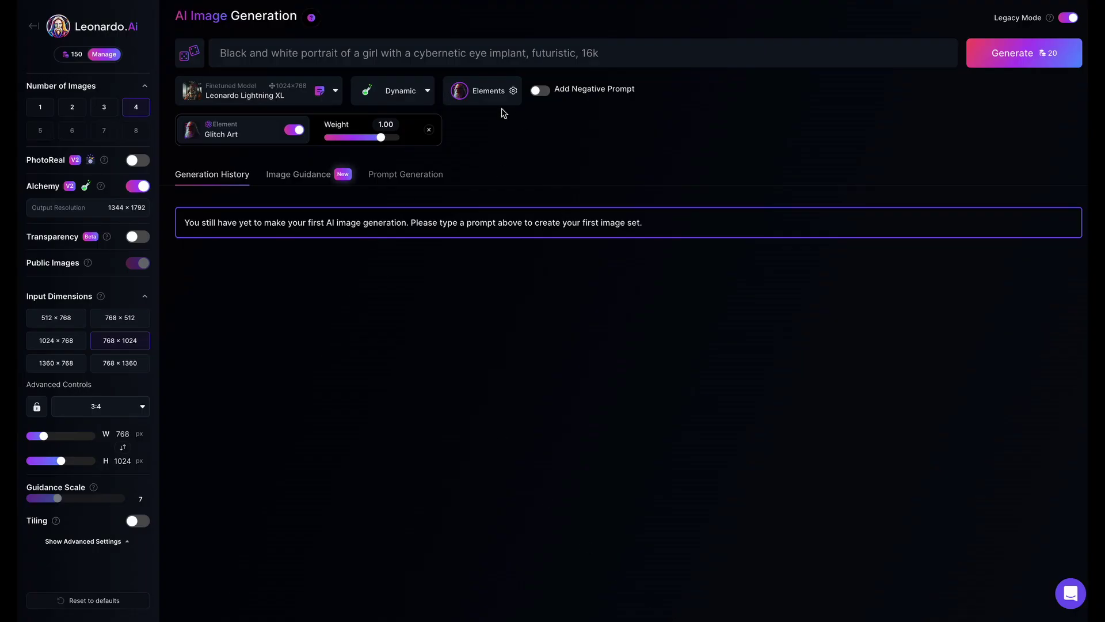
Step: Add the Cybertech and CGI Noir elements to the selected elements
left_click(479, 95)
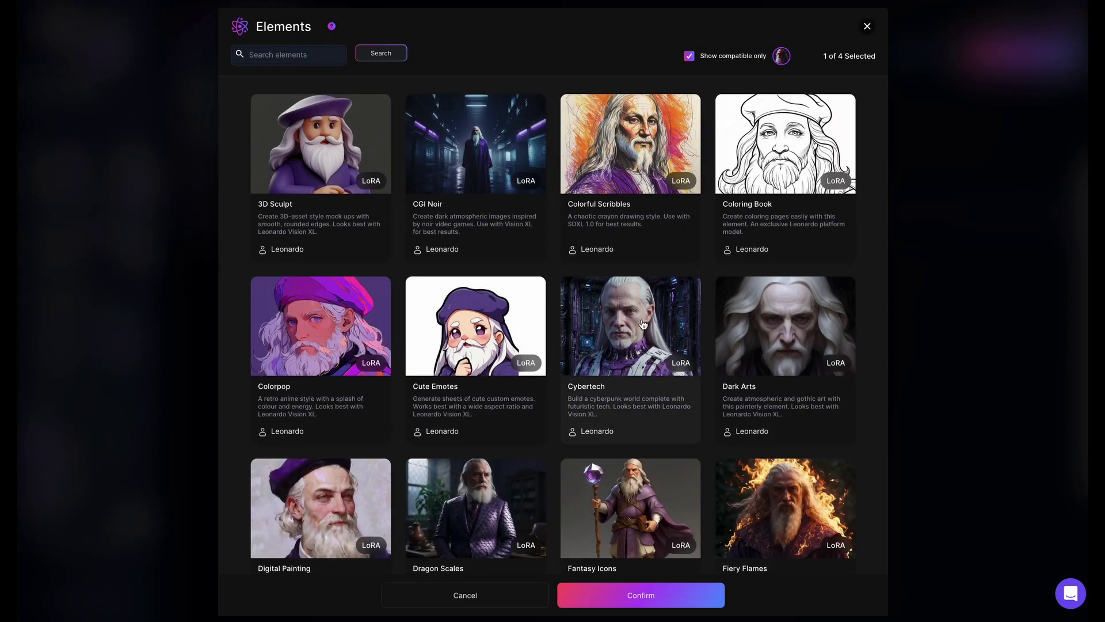
left_click(643, 324)
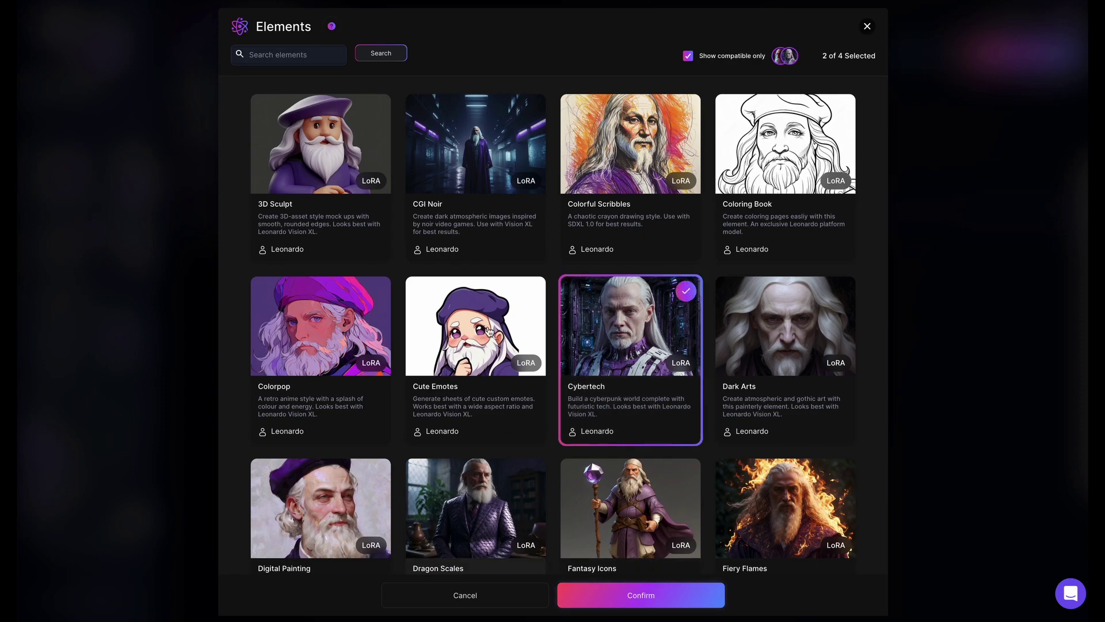
left_click(485, 212)
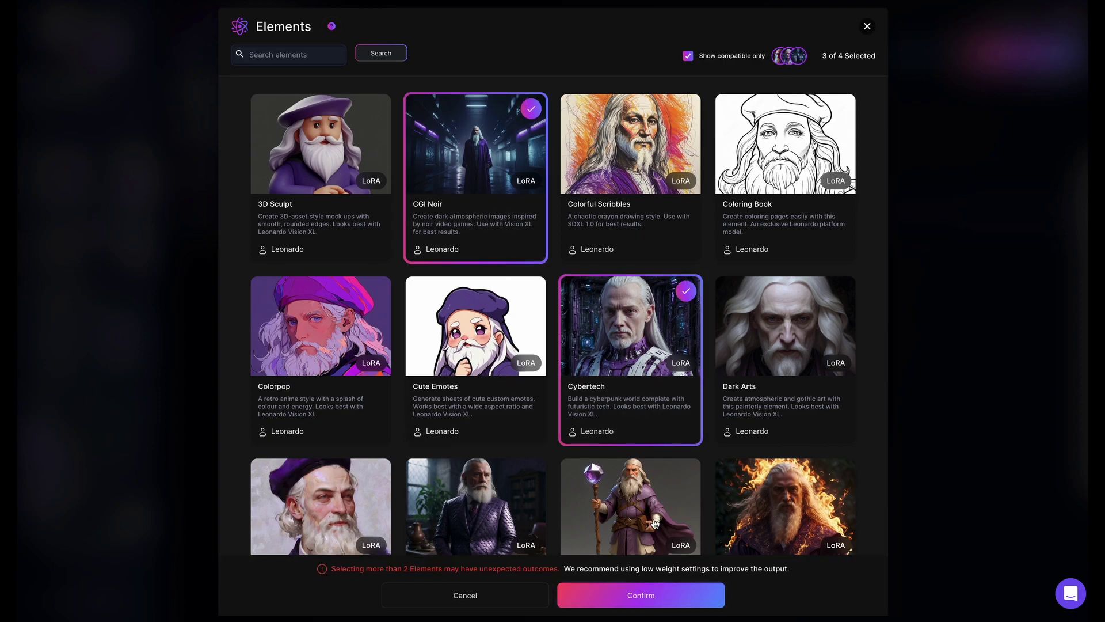
left_click(648, 604)
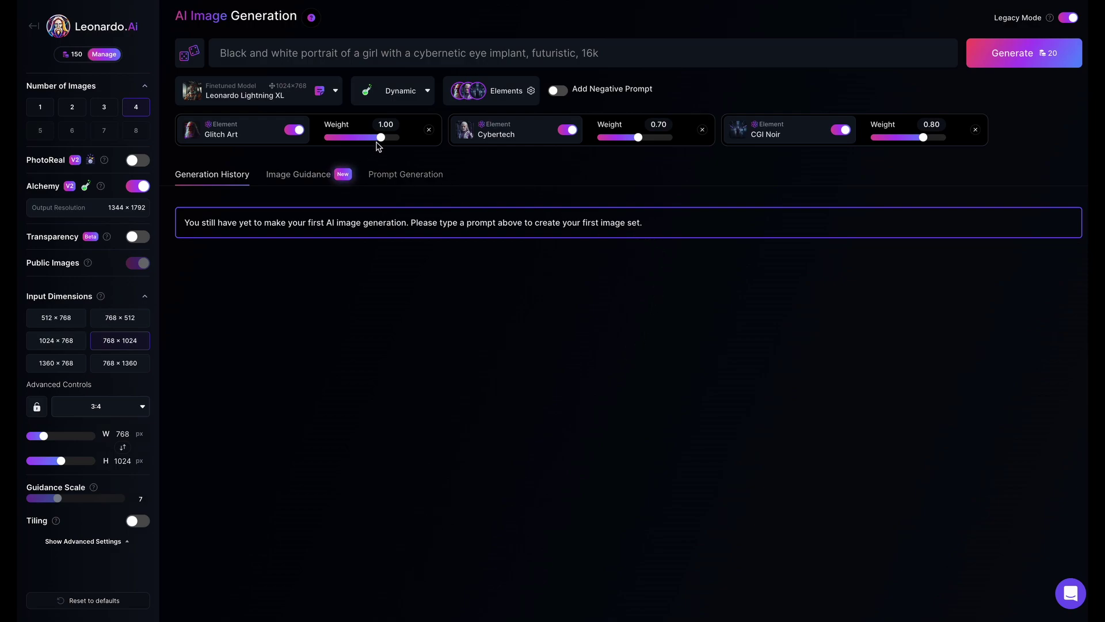
Step: Set the element weights to 0.70 for Glitch Art, 0.30 for Cybertech and 0.20 for CGI Noir
left_click_drag(381, 143, 375, 141)
left_click_drag(638, 141, 633, 142)
left_click_drag(924, 140, 912, 139)
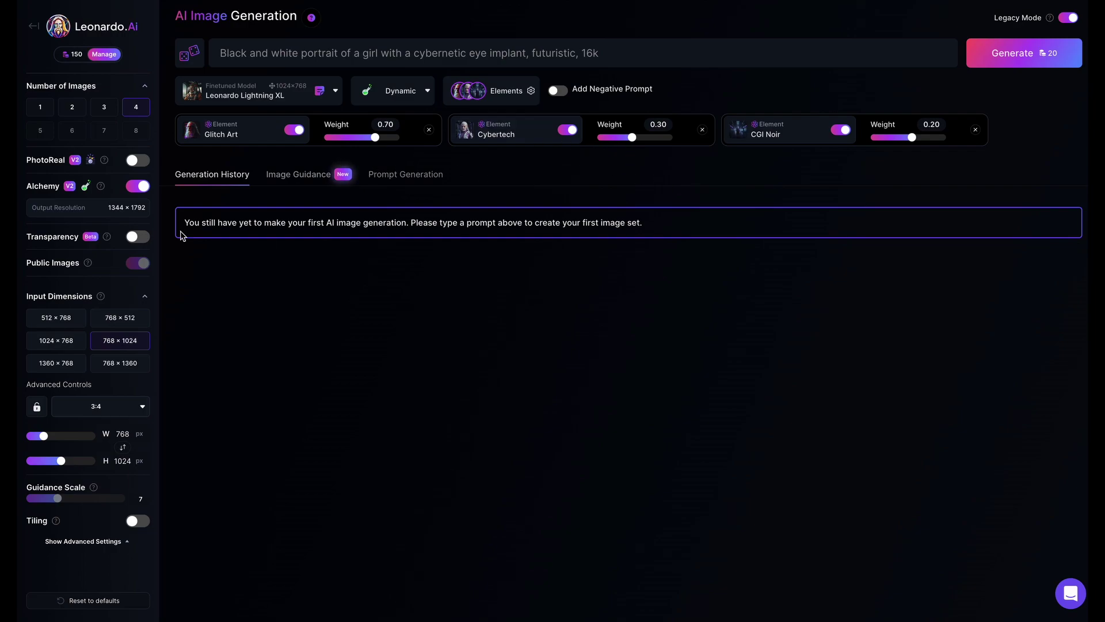
Step: Generate two images from the portrait prompt and view both results enlarged
left_click(82, 103)
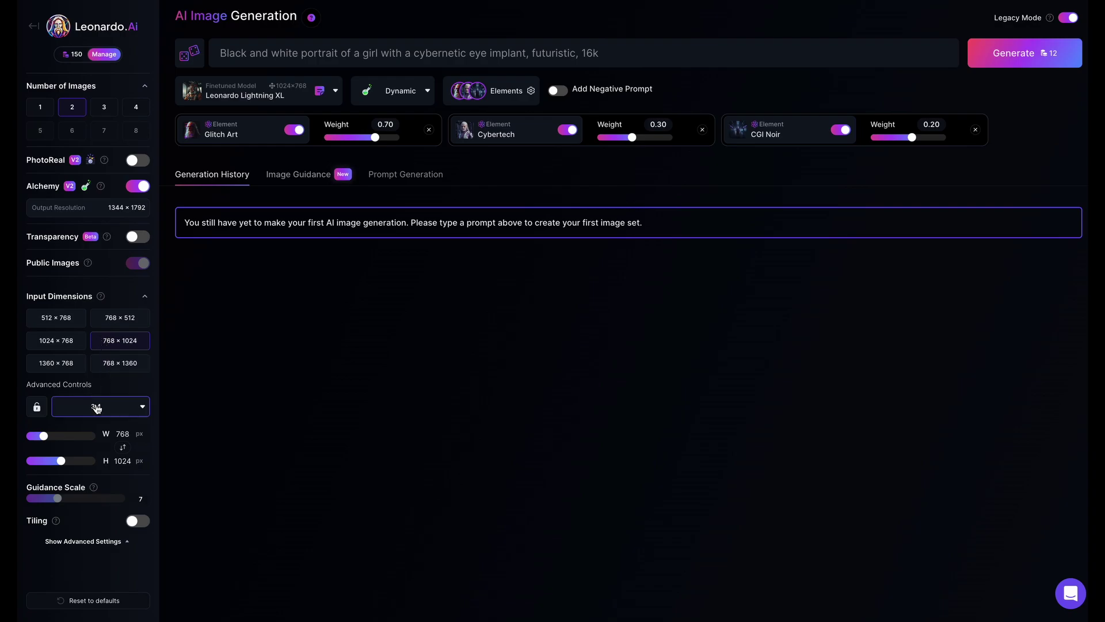
left_click(1028, 67)
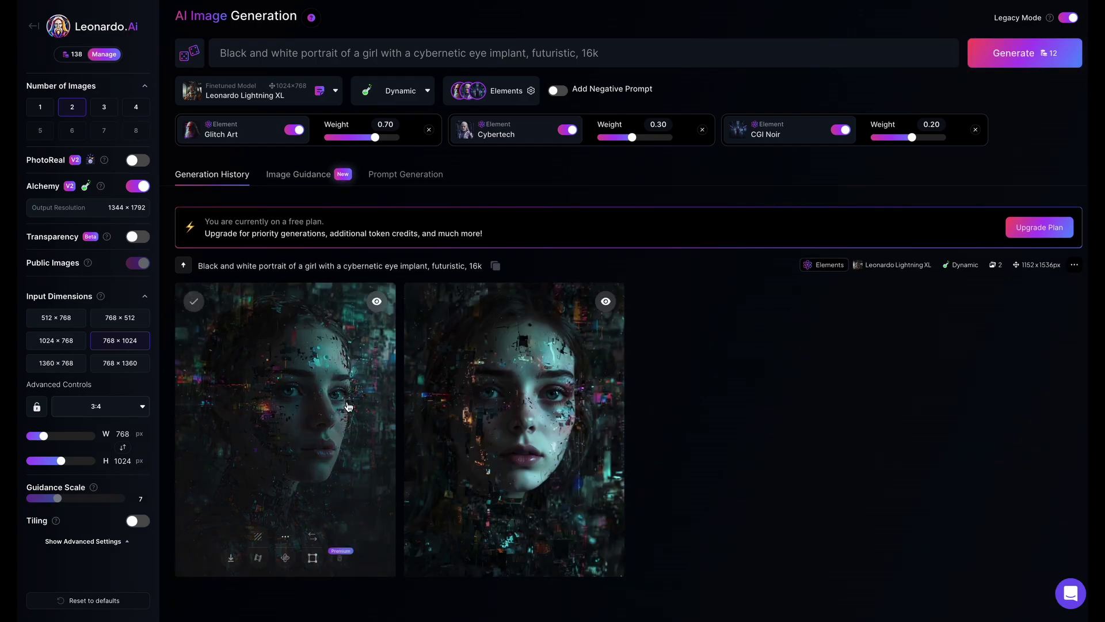
left_click(346, 401)
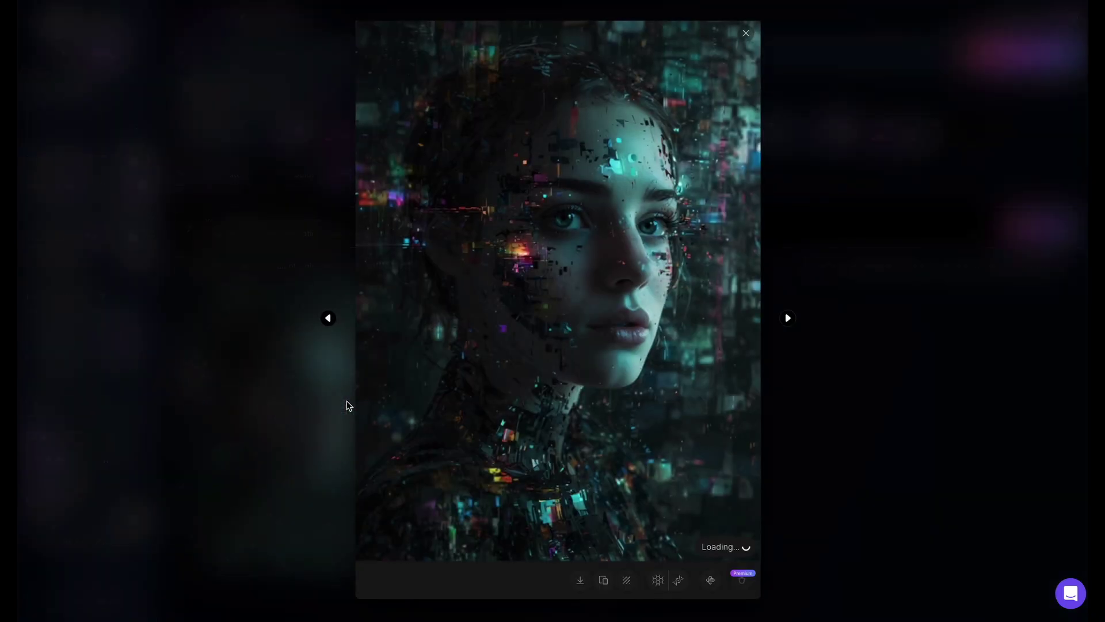
left_click(787, 318)
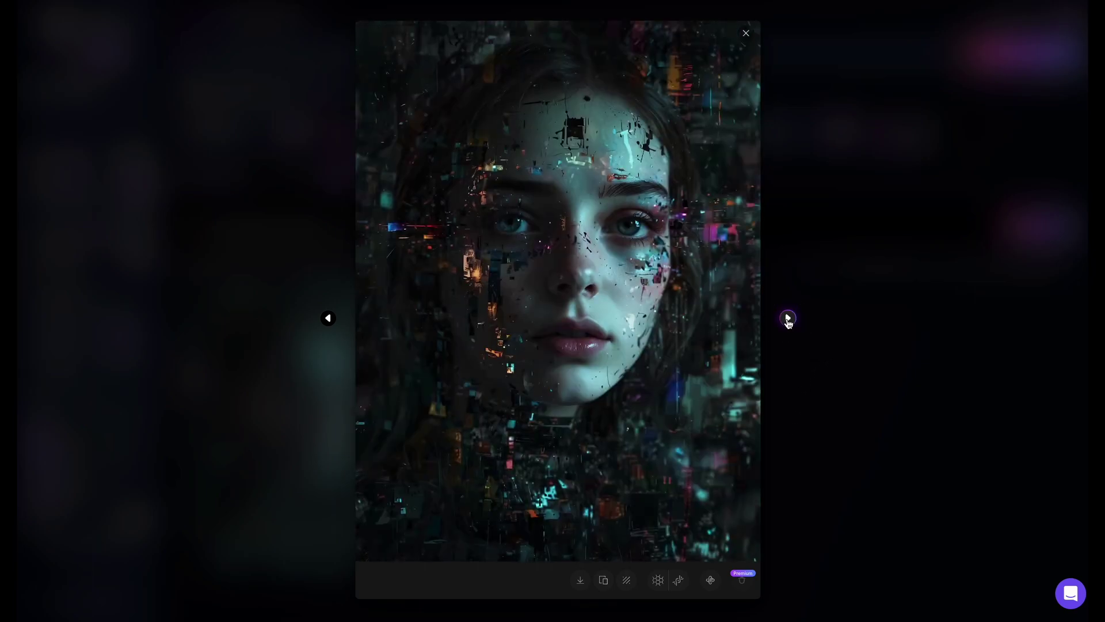
key("Escape")
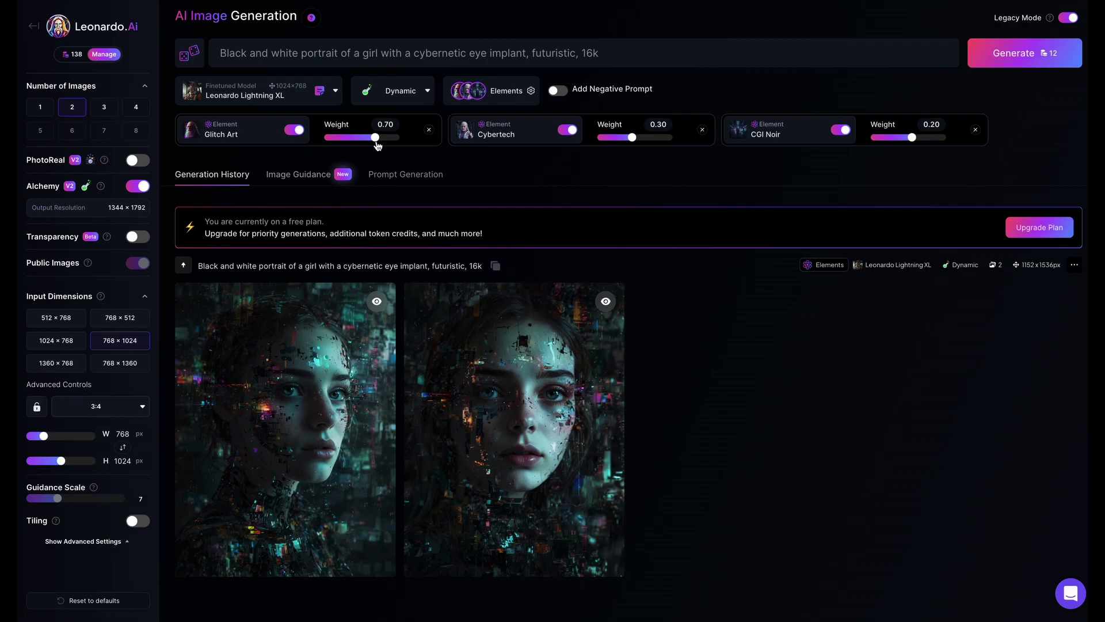
Step: Regenerate the portraits with the Glitch Art weight set to 0.40 and view both new images enlarged
left_click_drag(376, 142, 371, 145)
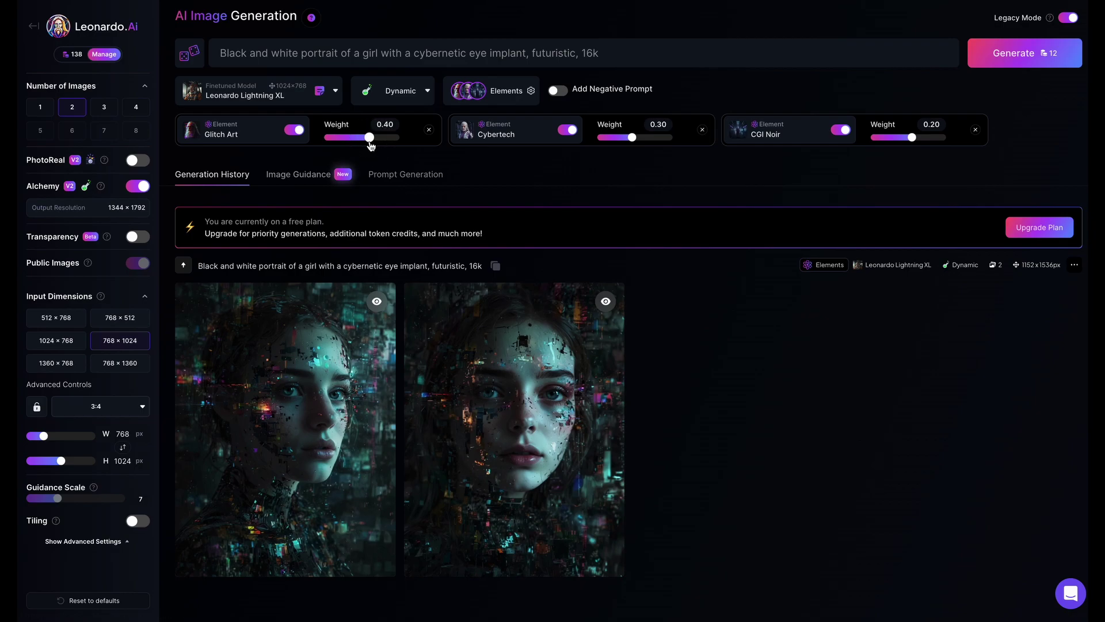
left_click(1068, 54)
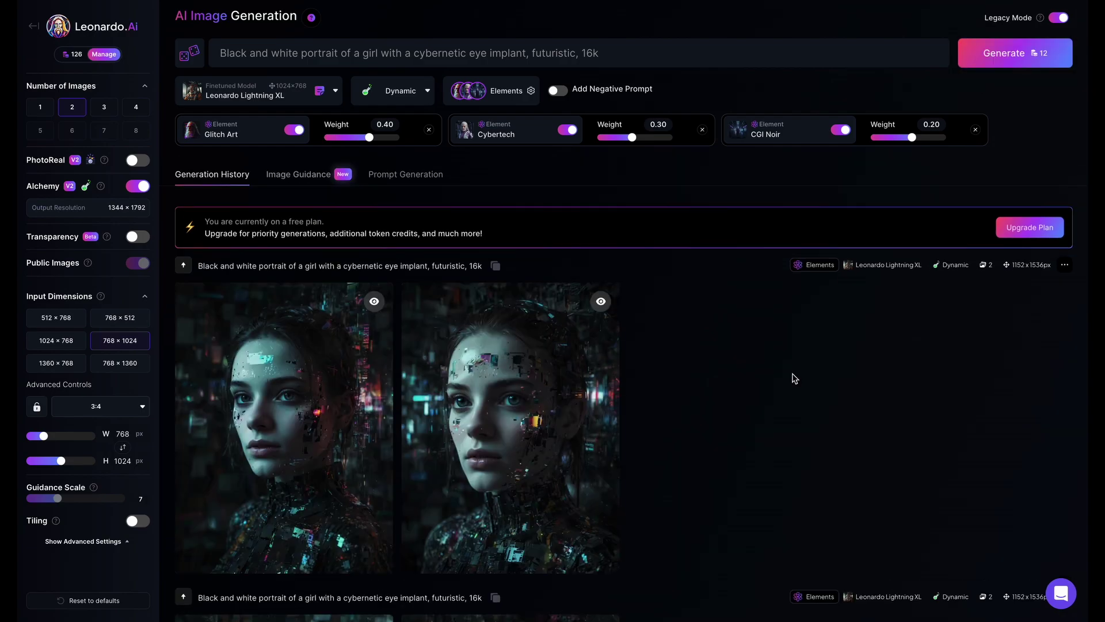
left_click(249, 401)
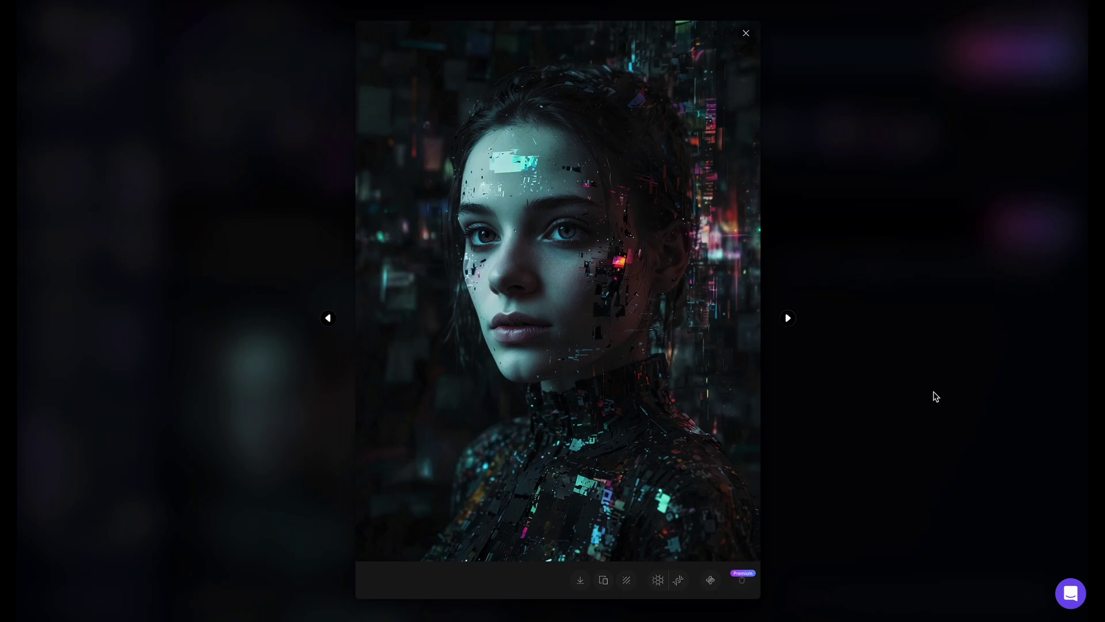
left_click(788, 318)
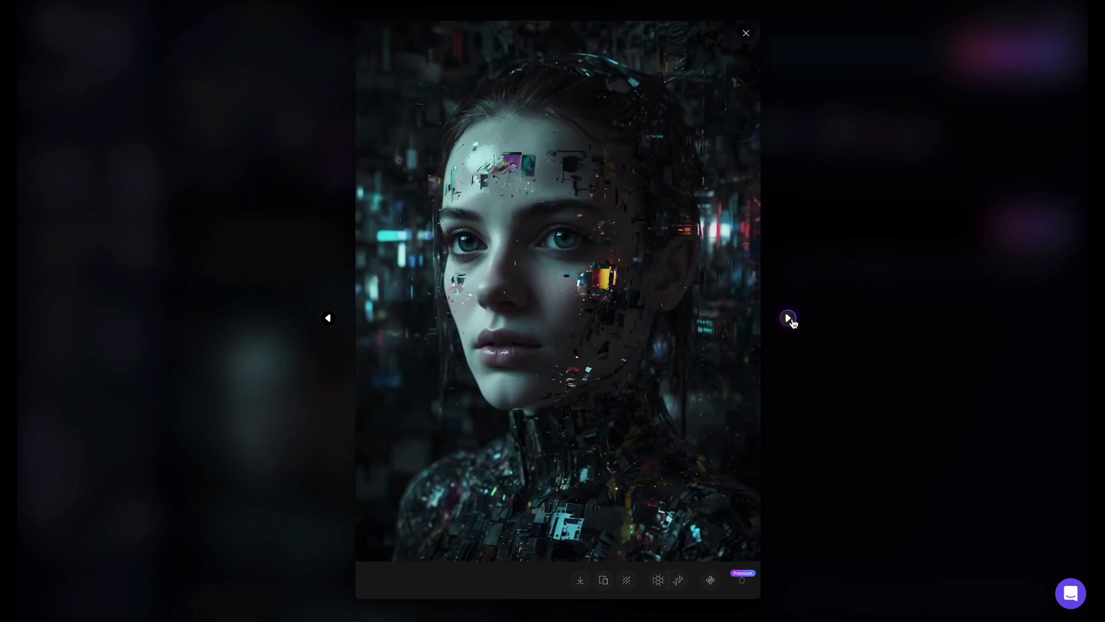
left_click(331, 349)
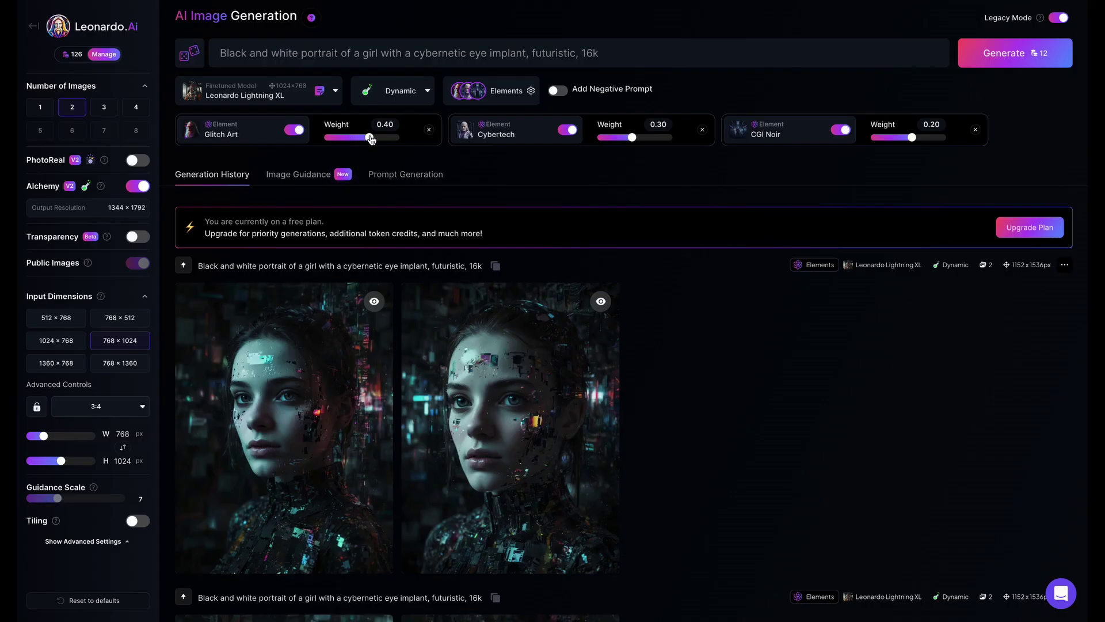
Step: Regenerate the portraits with Glitch Art weight 0.20 and Cybertech weight 0.60, and view both new images enlarged
left_click_drag(373, 137, 366, 137)
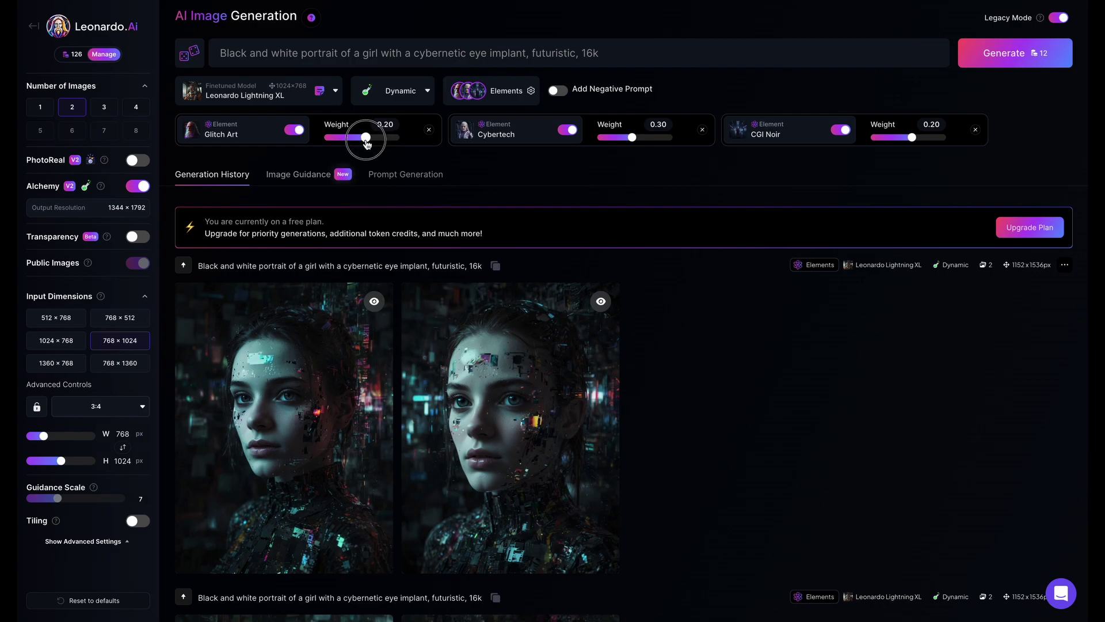
left_click(637, 138)
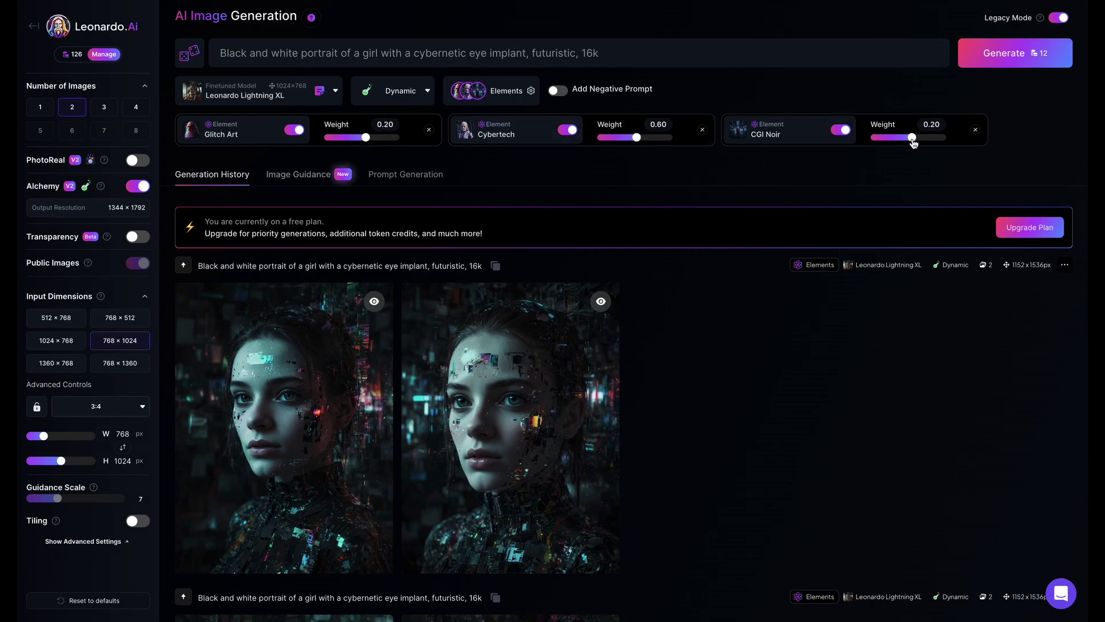
left_click(1024, 60)
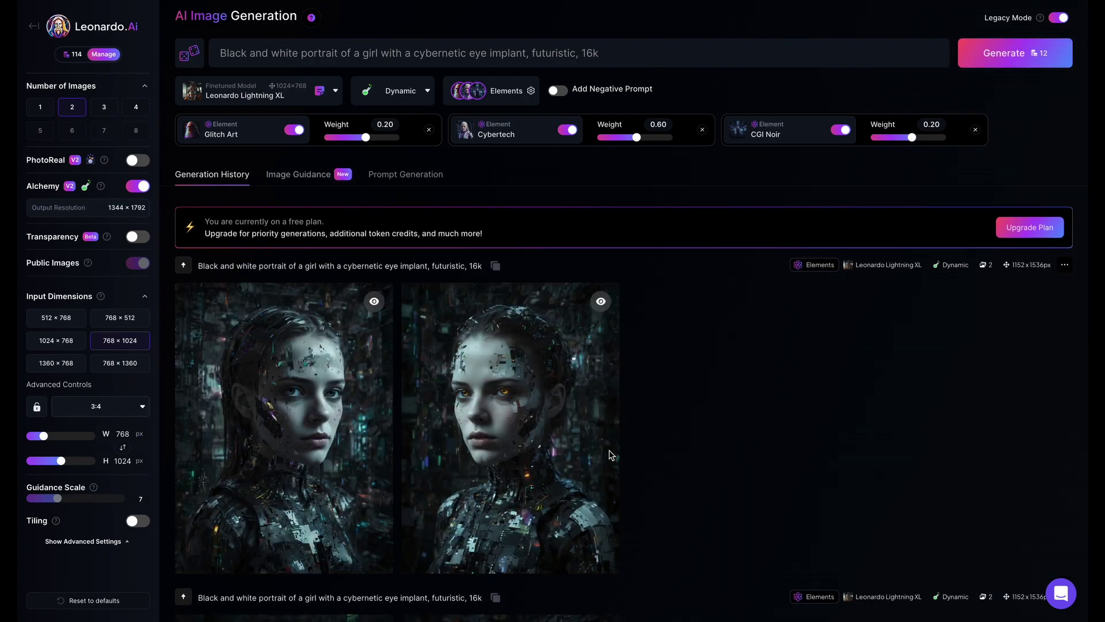
left_click(318, 427)
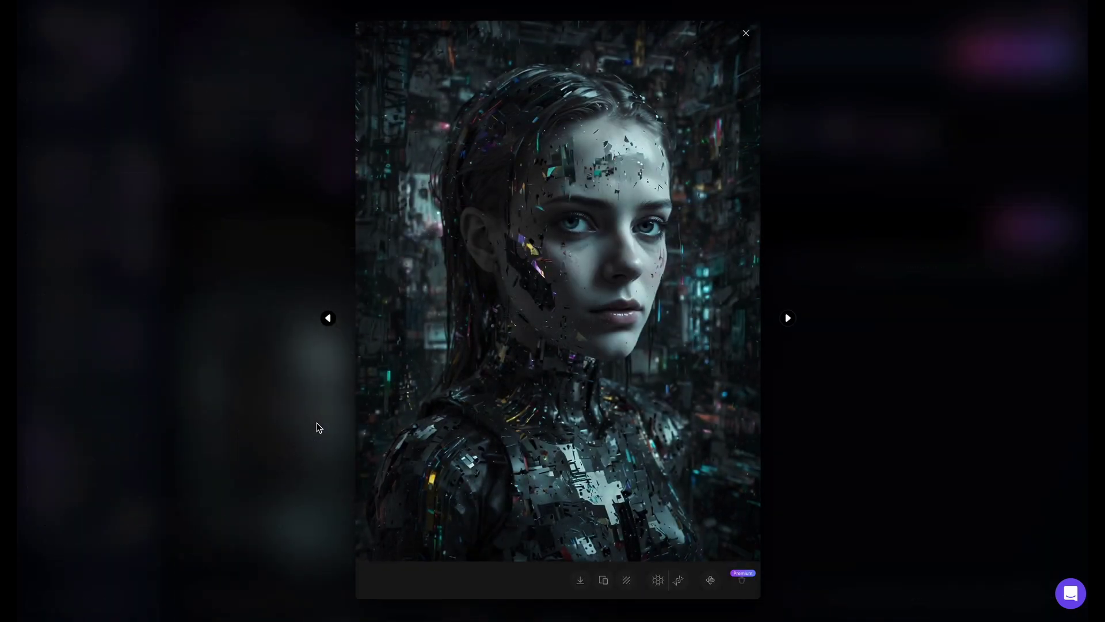
left_click(787, 318)
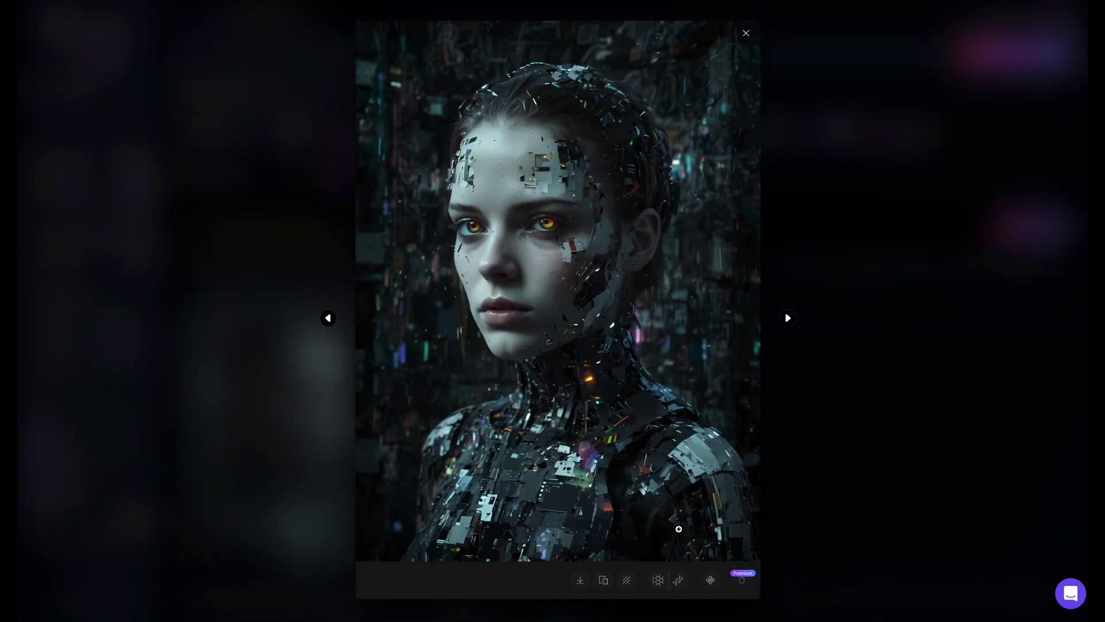
Step: Download the enlarged cyborg portrait and save it to the Downloads folder
left_click(580, 580)
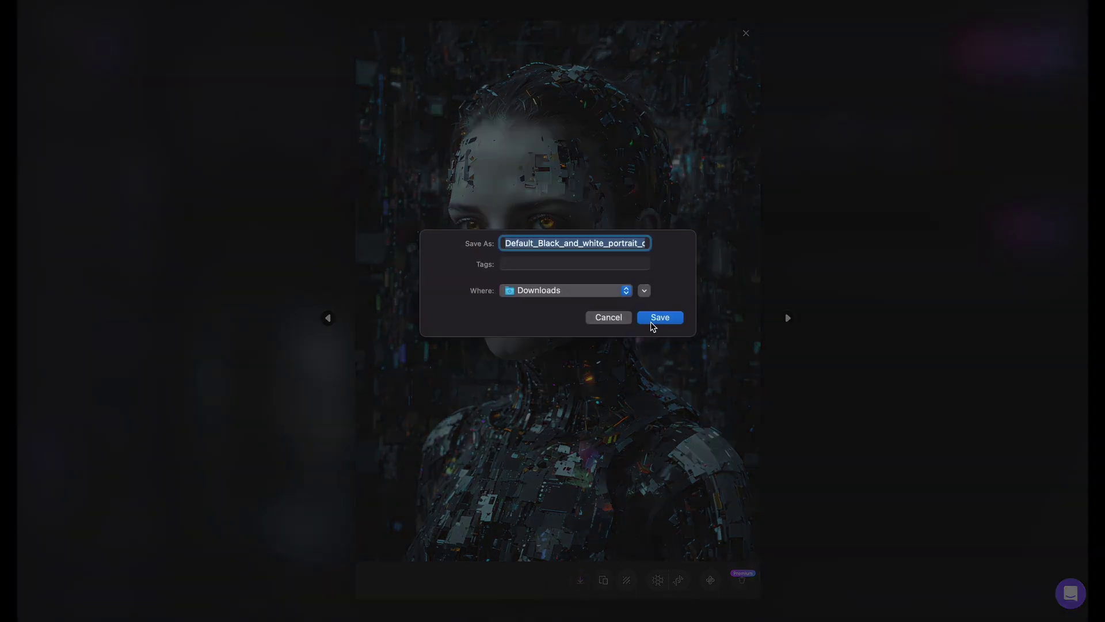
left_click(652, 321)
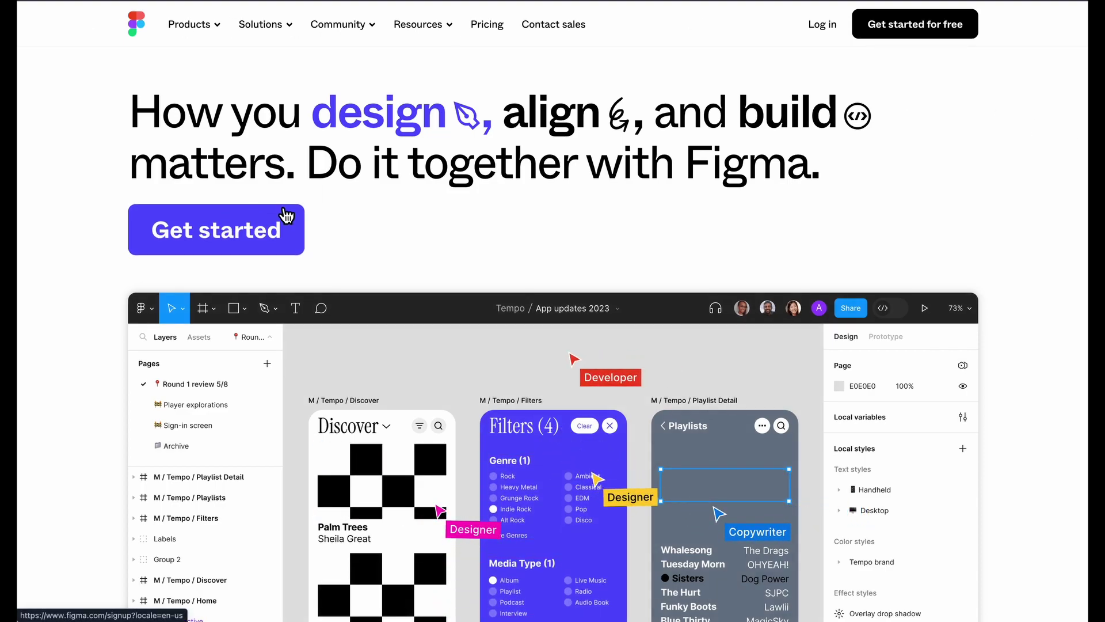
Step: Switch to Figma, log in and create a new design file in Drafts
left_click(833, 25)
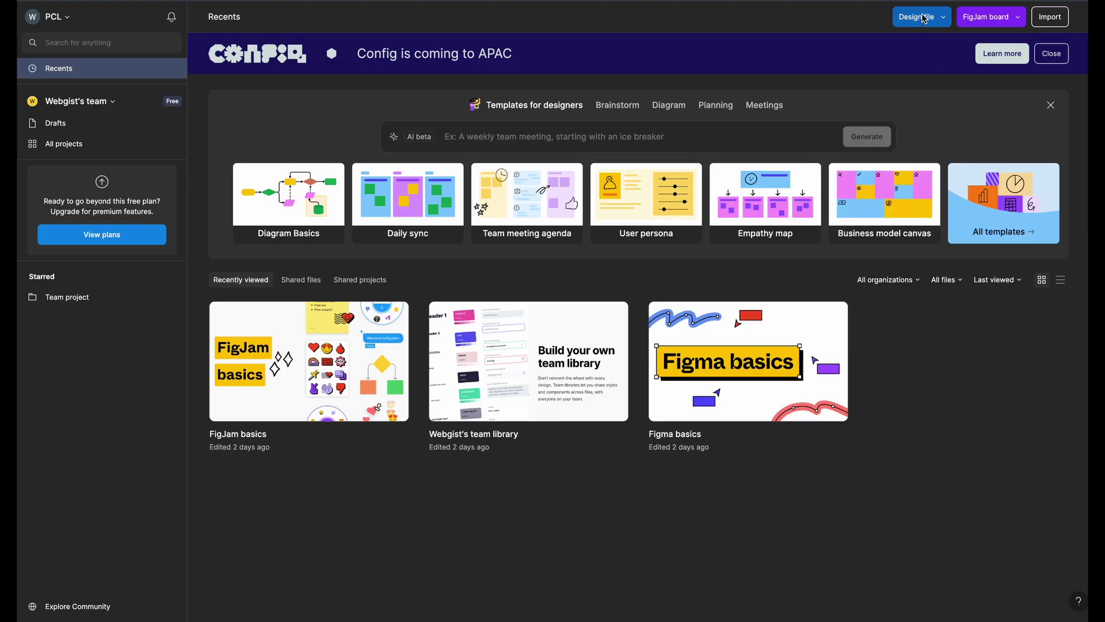
left_click(923, 19)
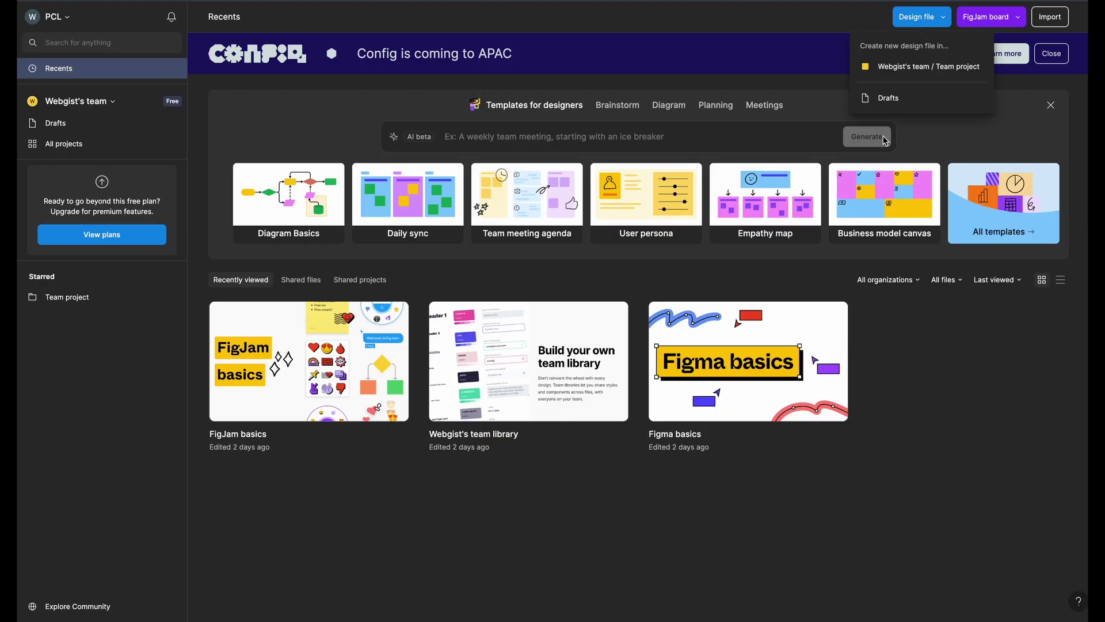
left_click(886, 99)
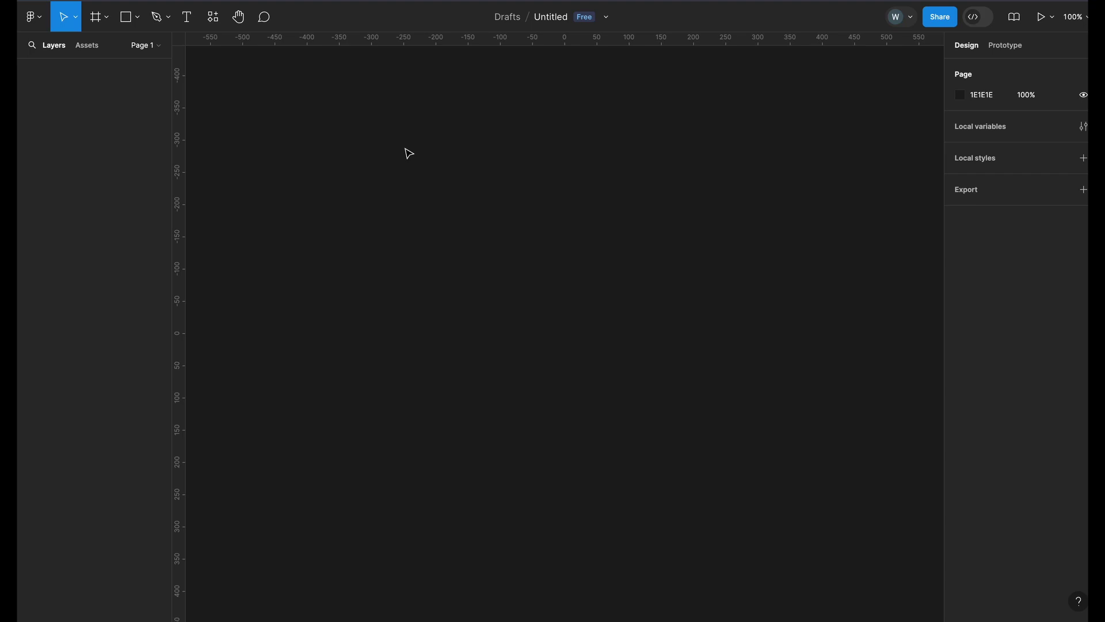
Step: Create a frame on the empty canvas, shift it toward the middle and enlarge it to about 139 × 147
key("f")
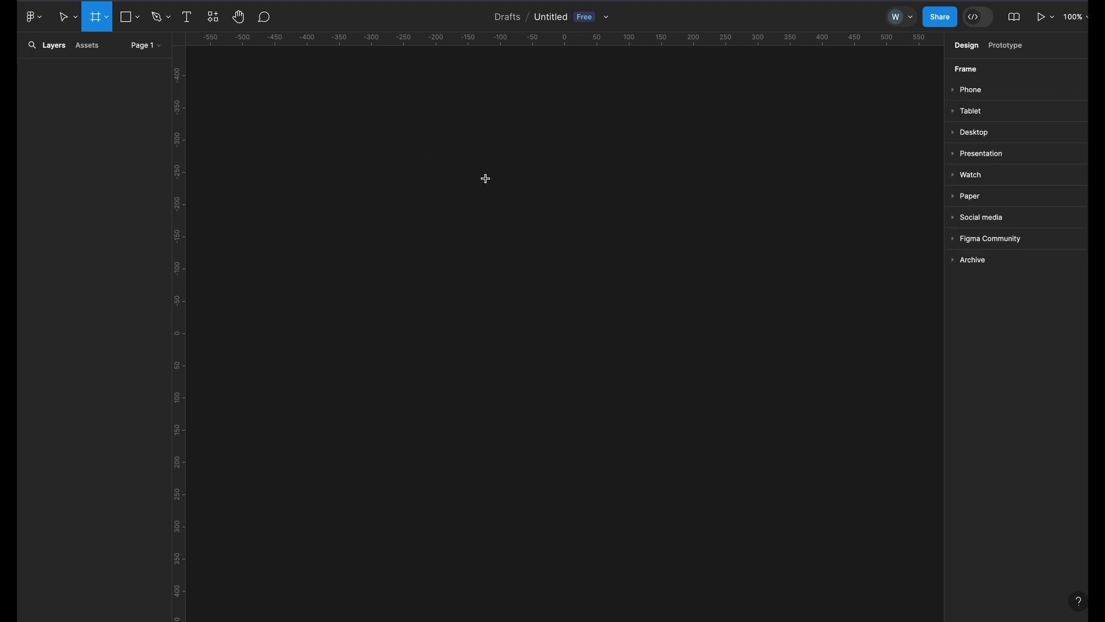
left_click(106, 18)
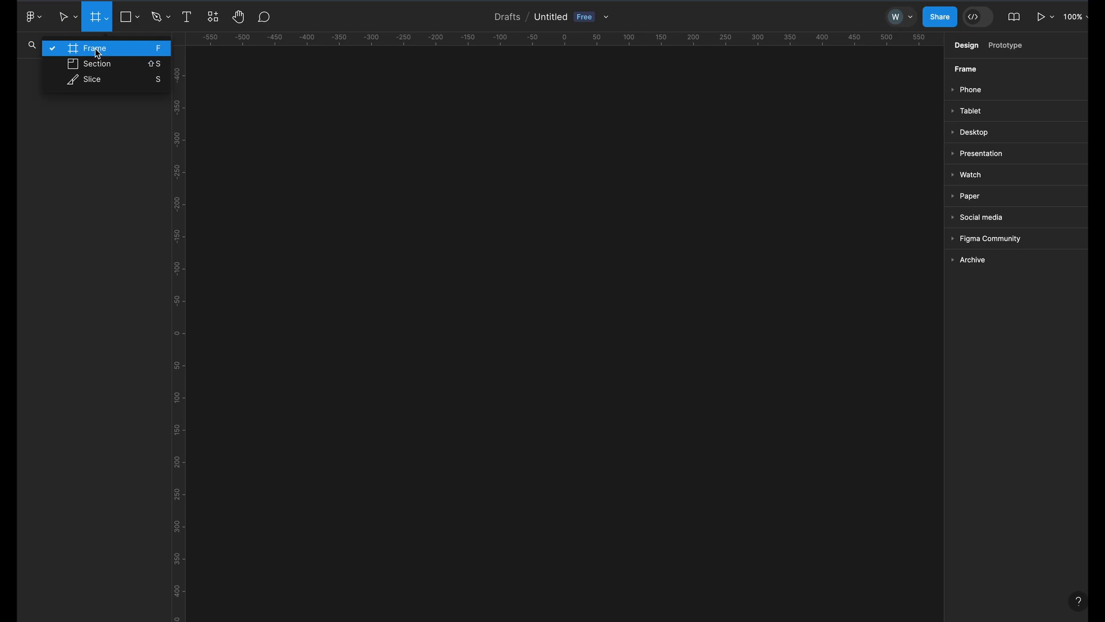
left_click(98, 51)
left_click(409, 217)
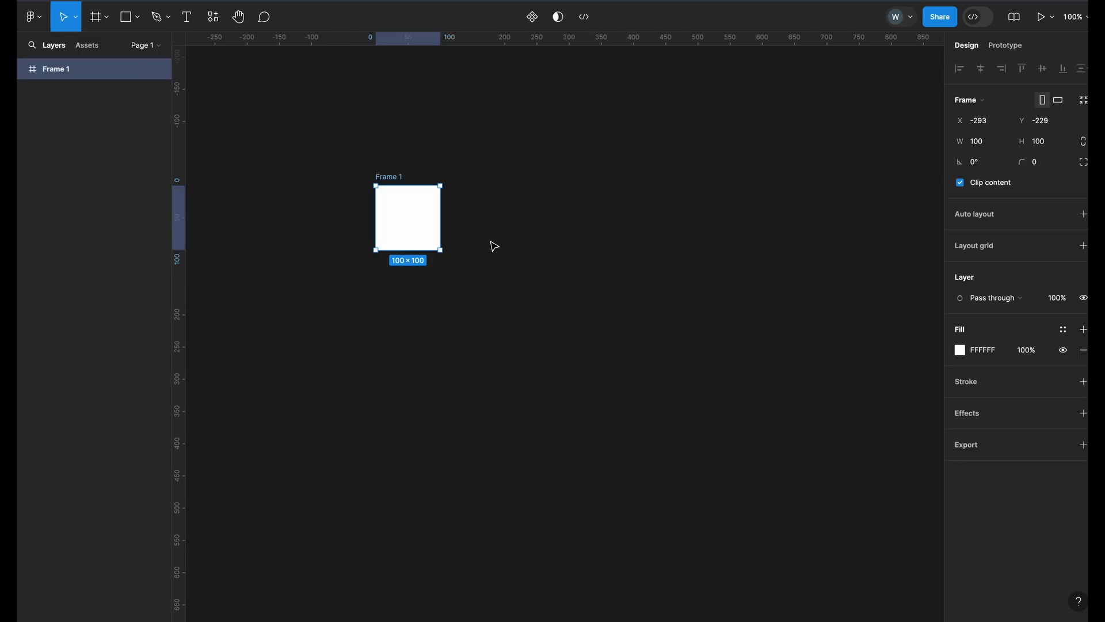
left_click_drag(414, 220, 539, 240)
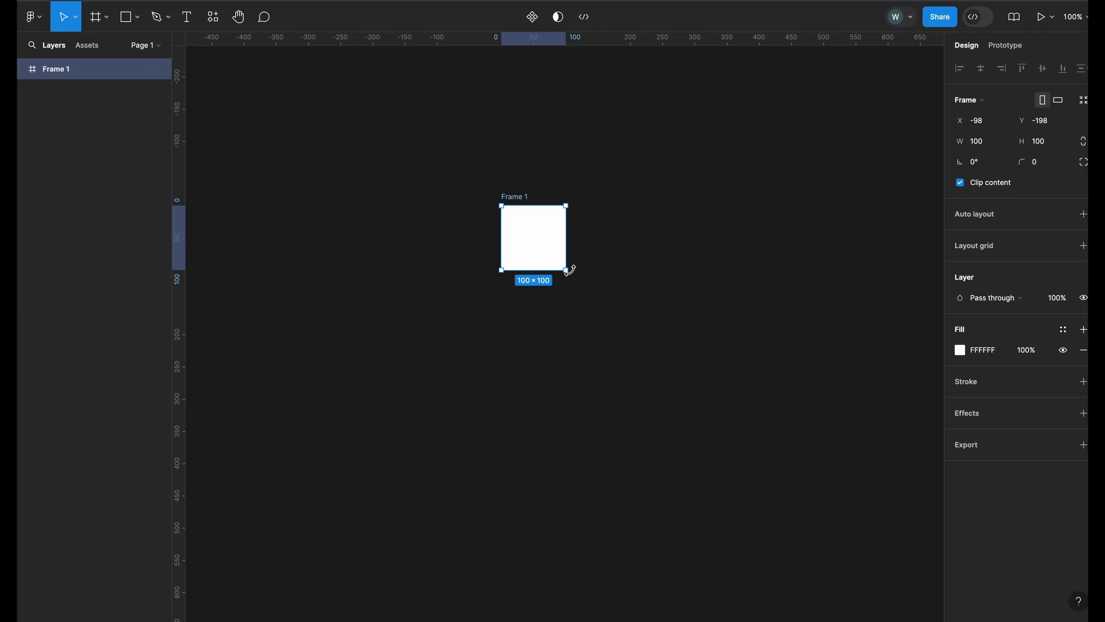
left_click_drag(567, 271, 591, 300)
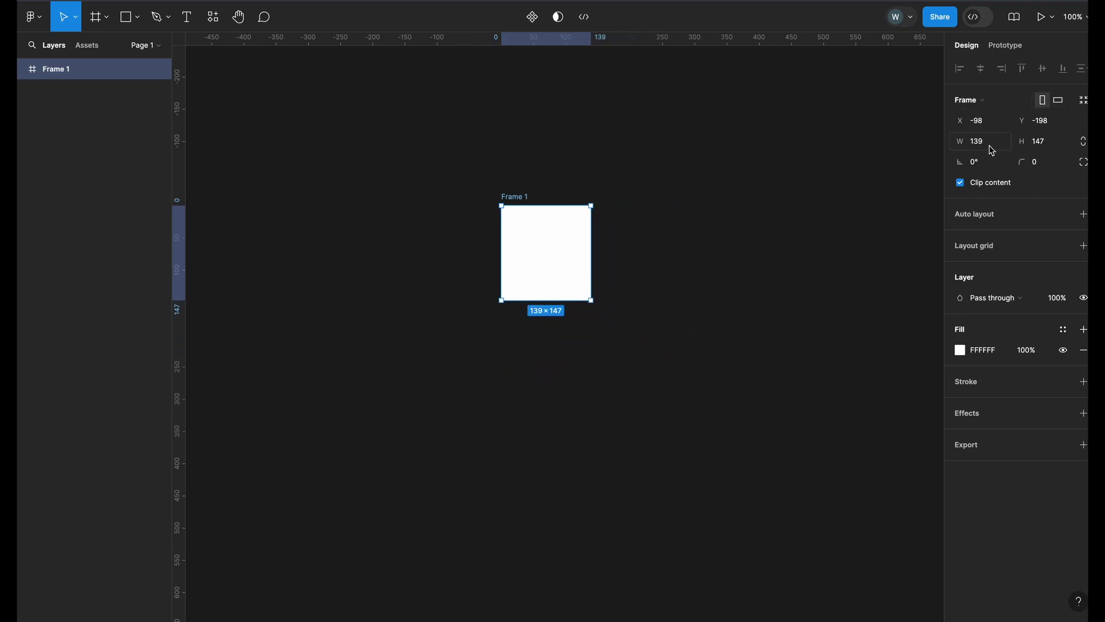
Step: Set the frame's size to 1482 wide and 1976 high
left_click(1051, 143)
type("197")
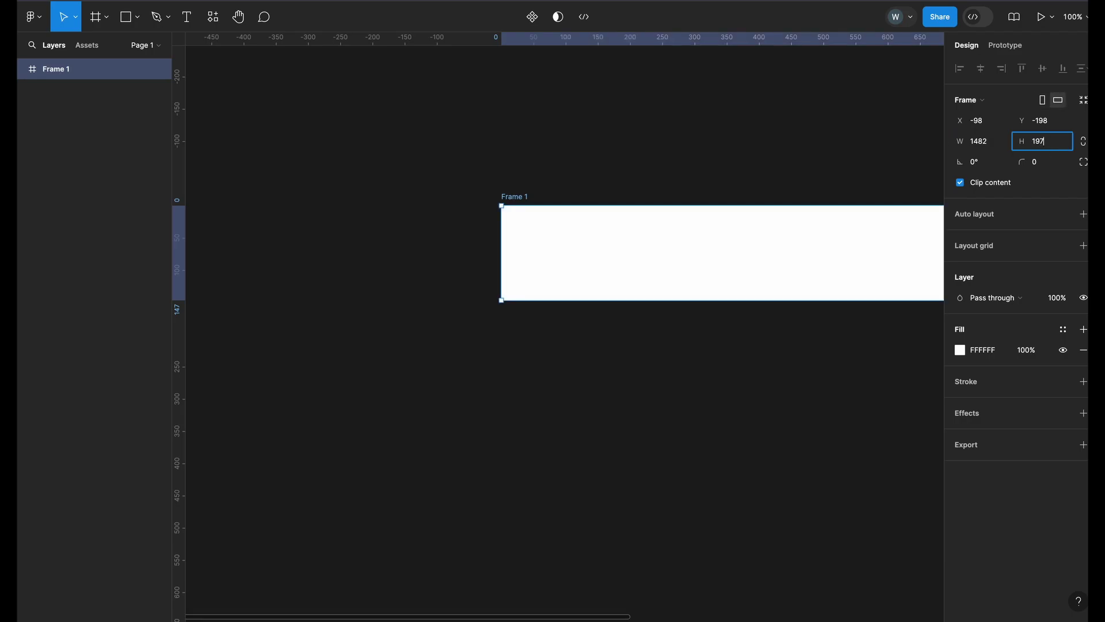
type("6")
key("Return")
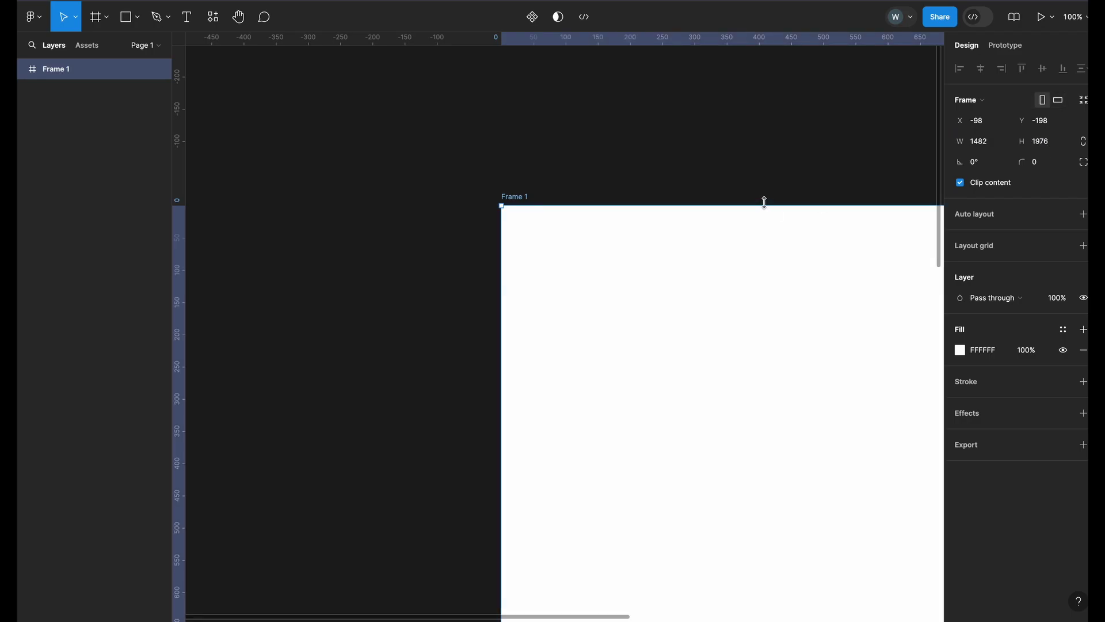
scroll(375, 295, "down", 5)
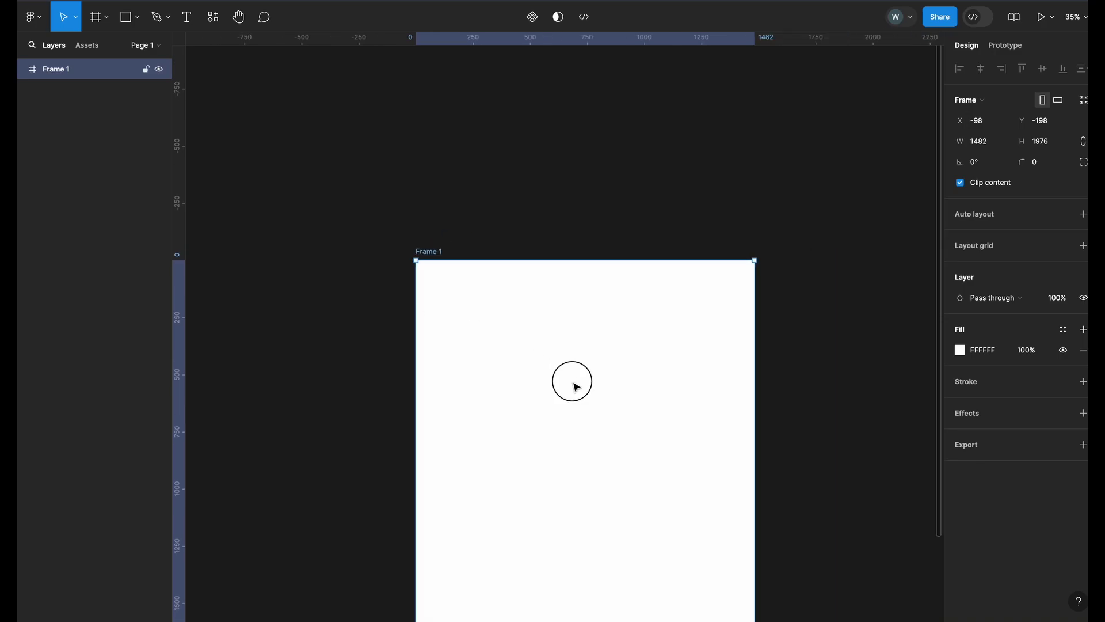
key("shift+1")
left_click(310, 238)
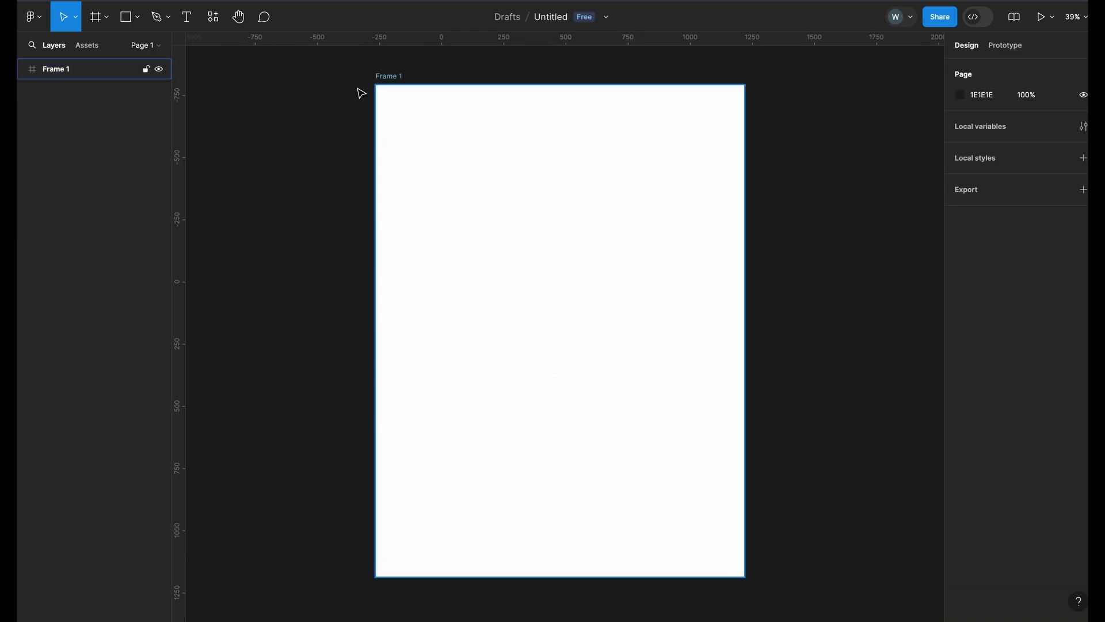
Step: Rename the frame as Cyborg Dreams
left_click(71, 71)
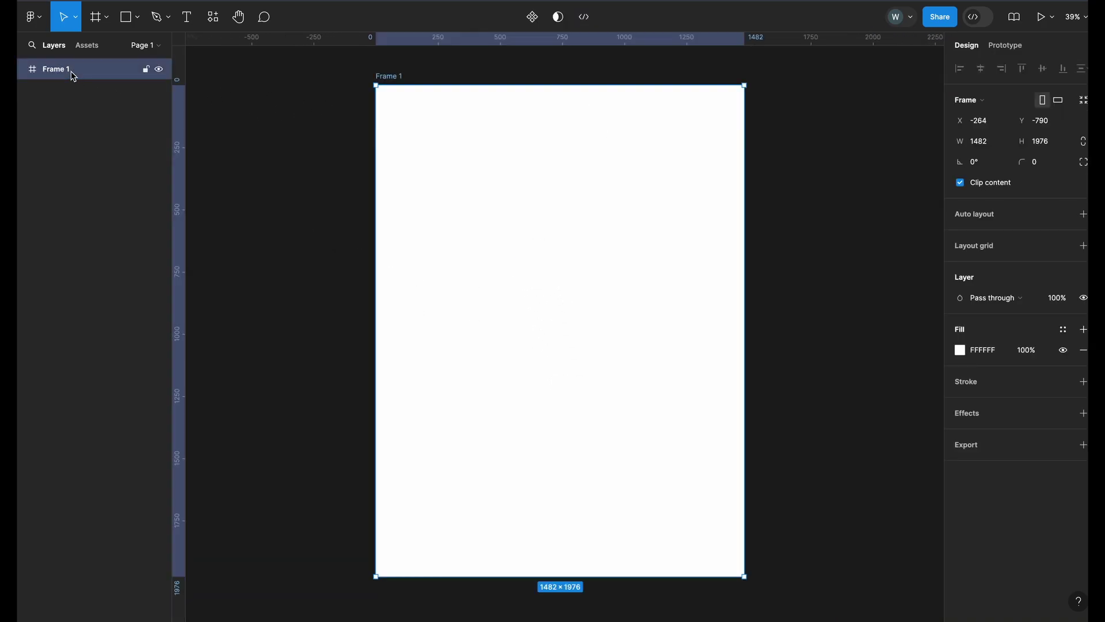
double_click(70, 71)
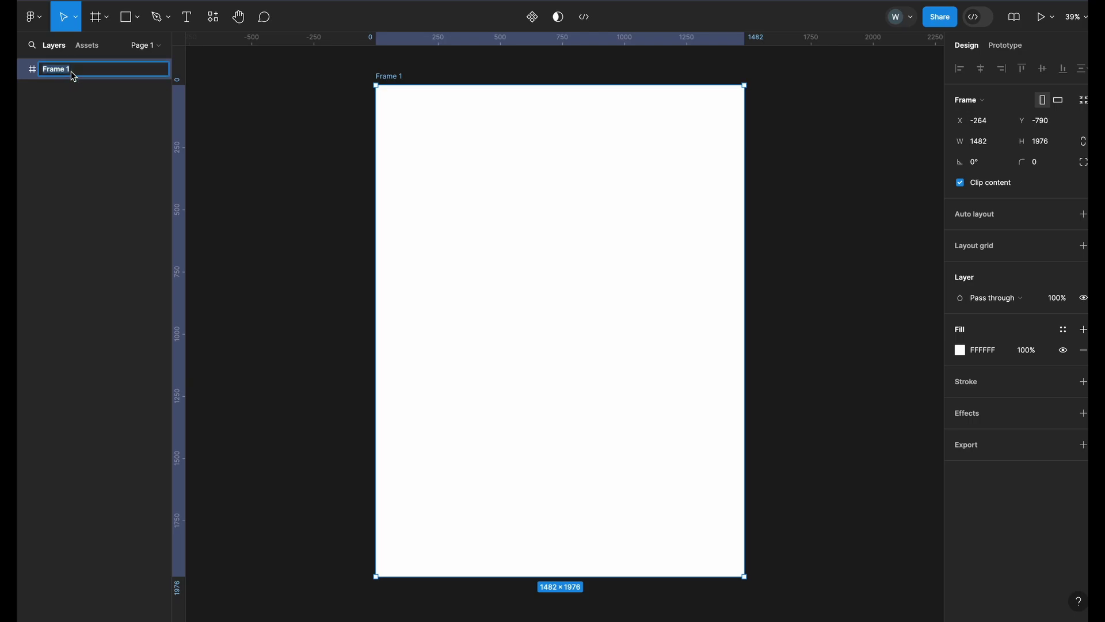
left_click(229, 116)
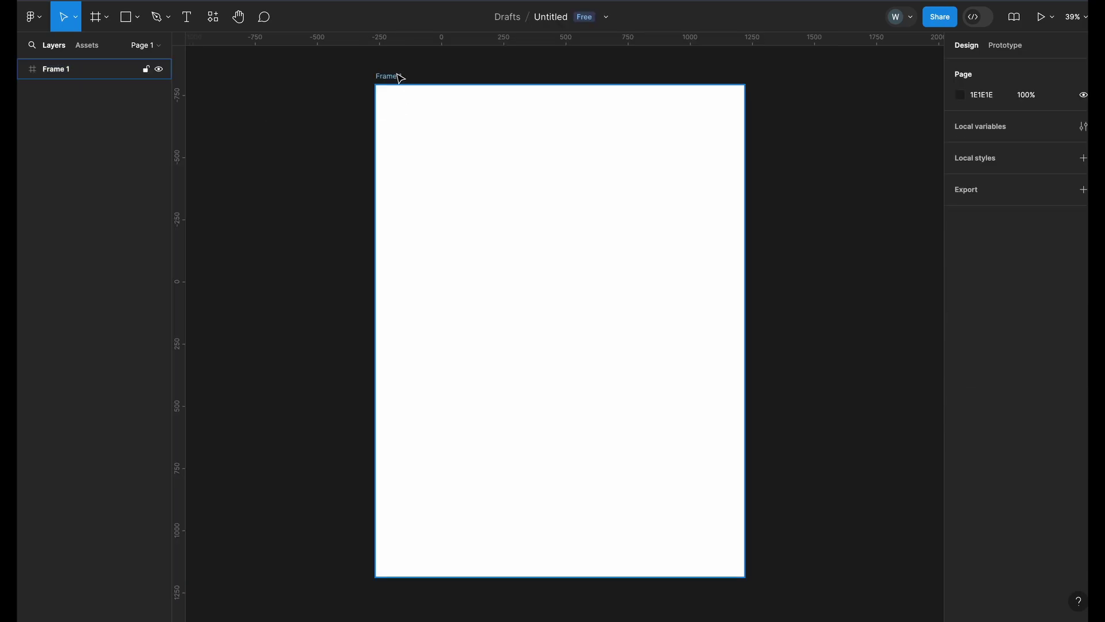
double_click(396, 75)
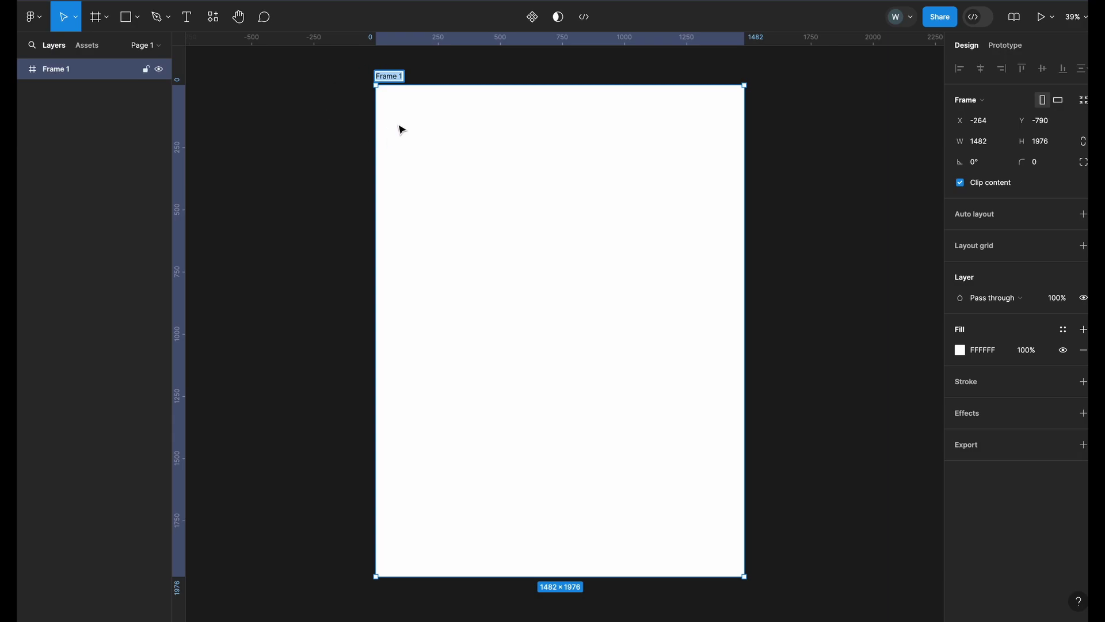
type("Cyborhg r")
key("BackSpace")
type("Dreans")
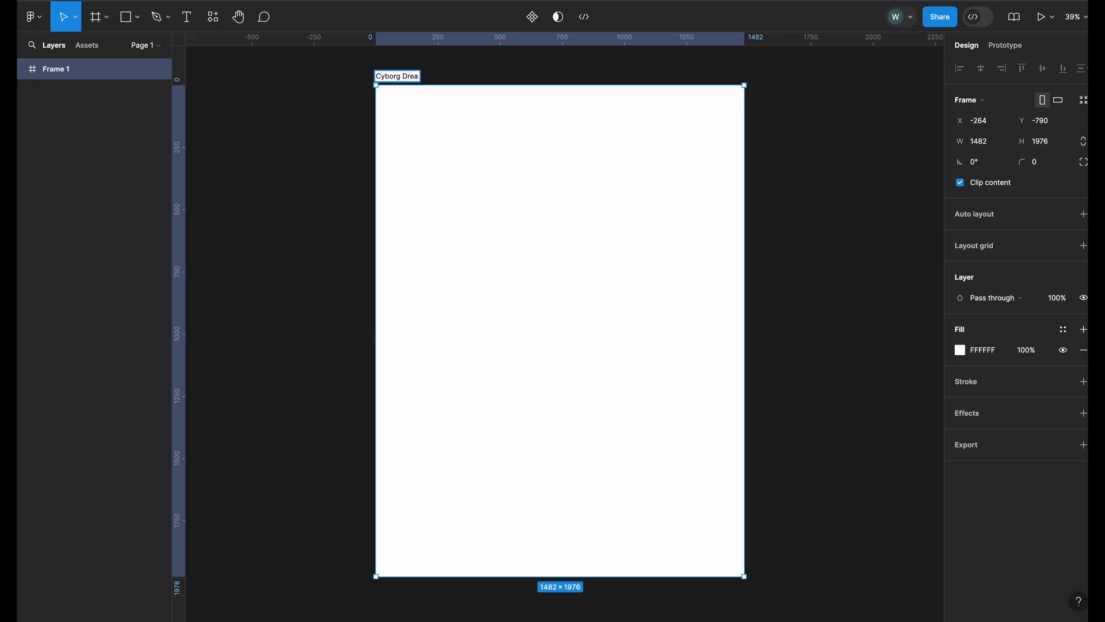
left_click(343, 156)
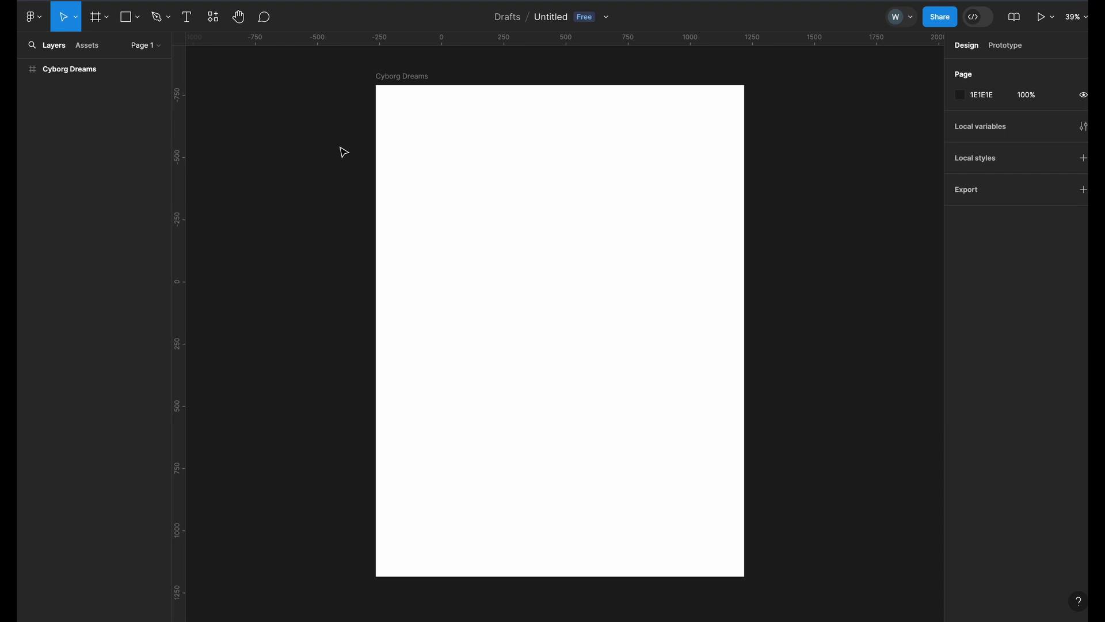
Step: Paste the portrait image into the Cyborg Dreams frame and scale it to fill the frame at 1482 × 1976
left_click(471, 228)
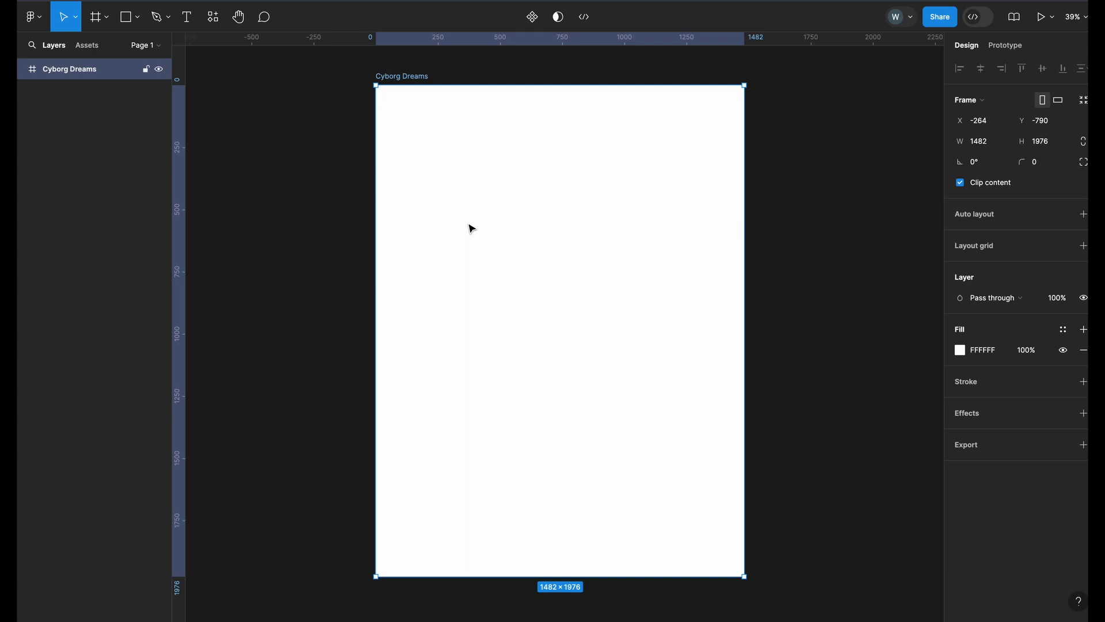
key("ctrl+v")
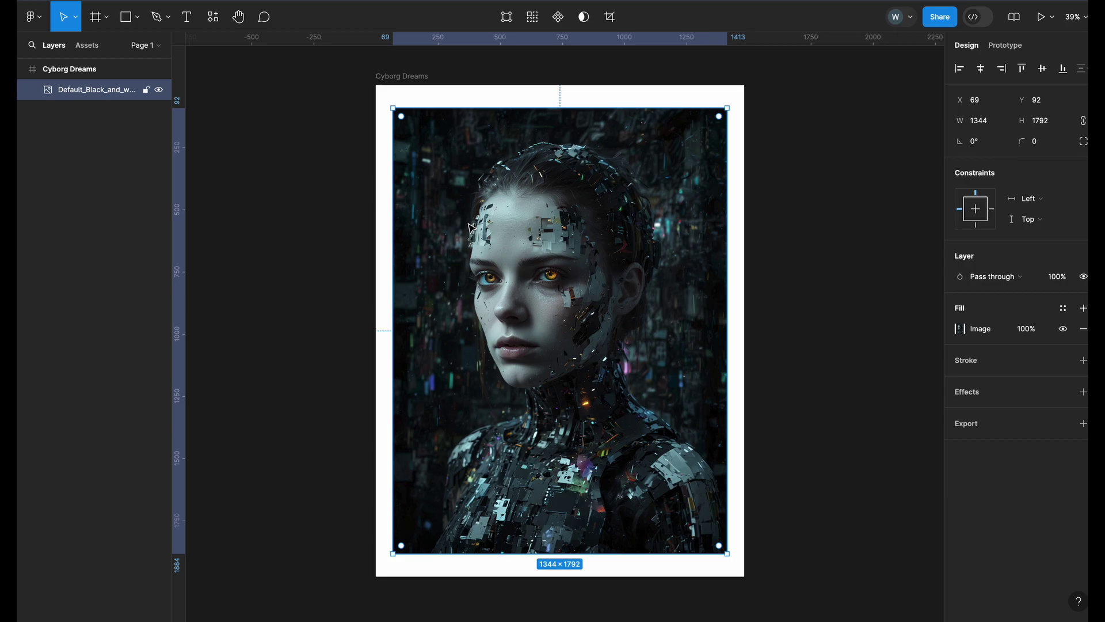
left_click_drag(393, 553, 376, 583)
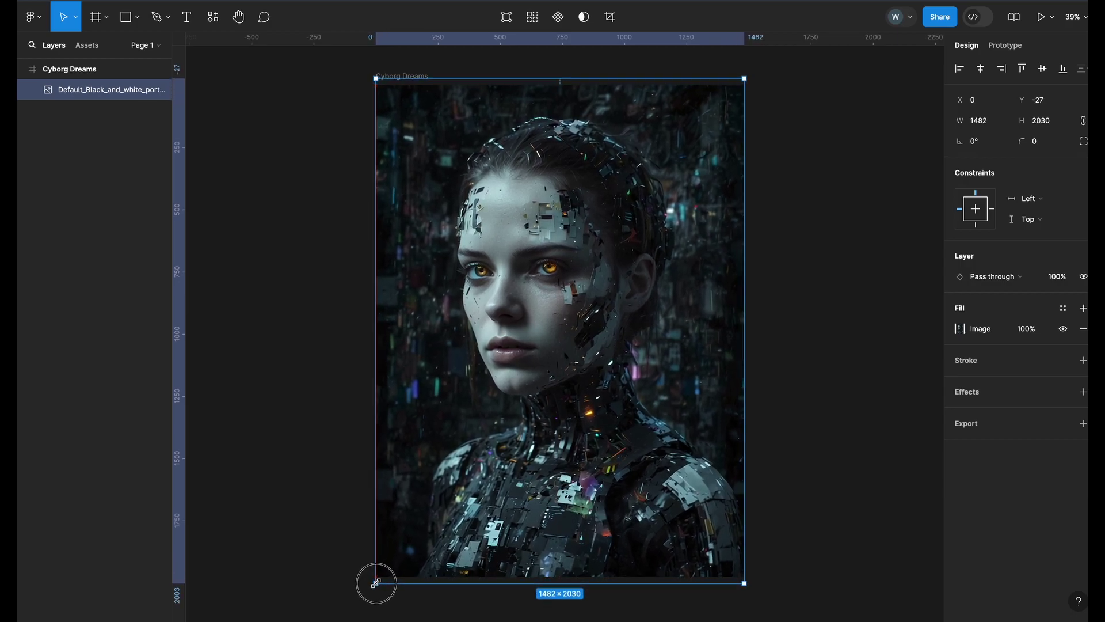
left_click(772, 441)
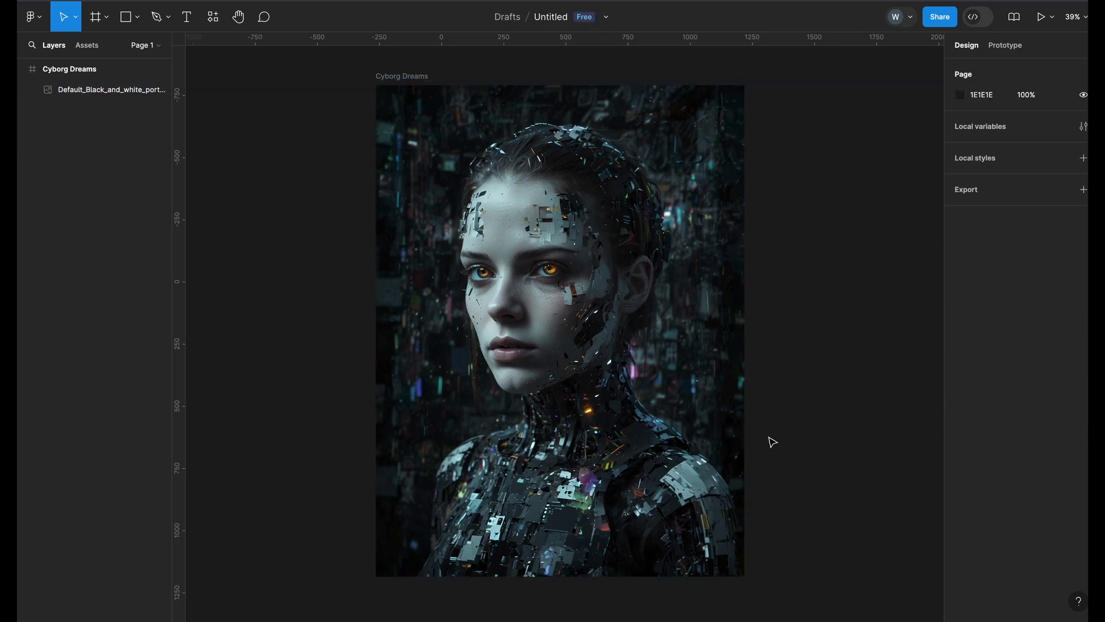
Step: Adjust the contrast and exposure of the portrait layer's image fill
left_click(81, 69)
left_click(100, 92)
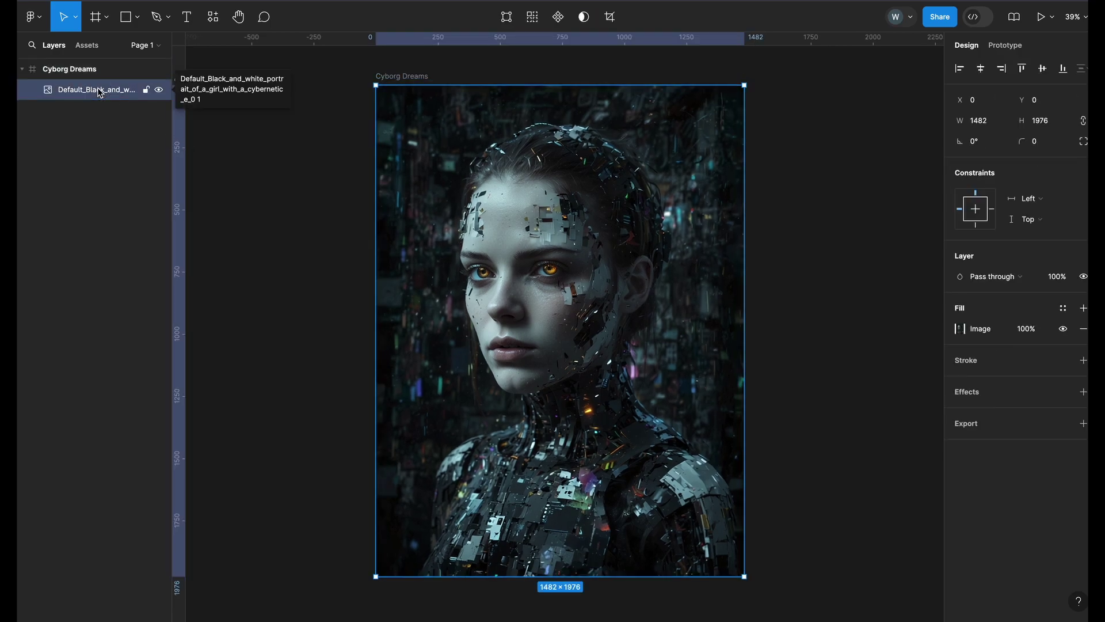
left_click(960, 329)
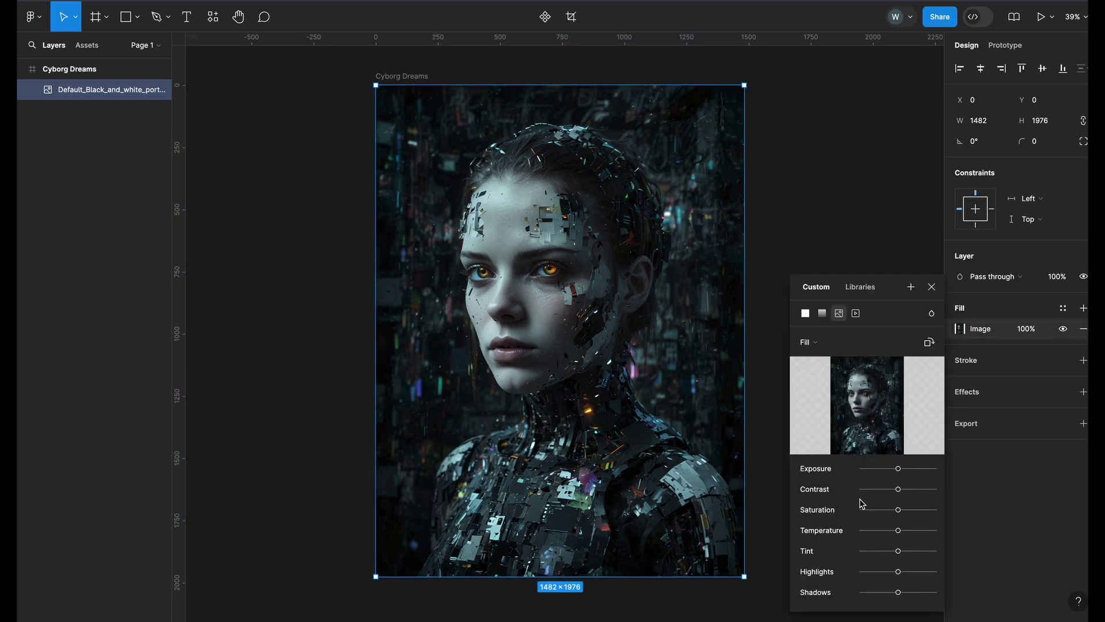
mouse_move(899, 491)
left_mouse_down()
mouse_move(916, 490)
mouse_move(897, 474)
left_mouse_up()
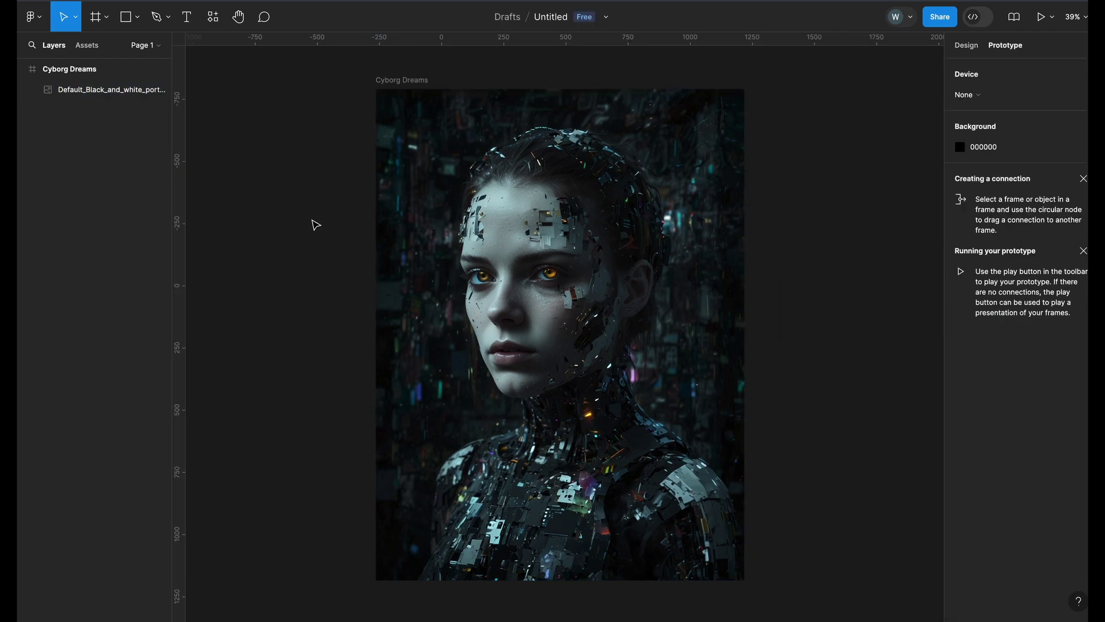
Step: Add the title text "CYBORG DREAMS" over the figure's shoulder in the poster frame
left_click(194, 24)
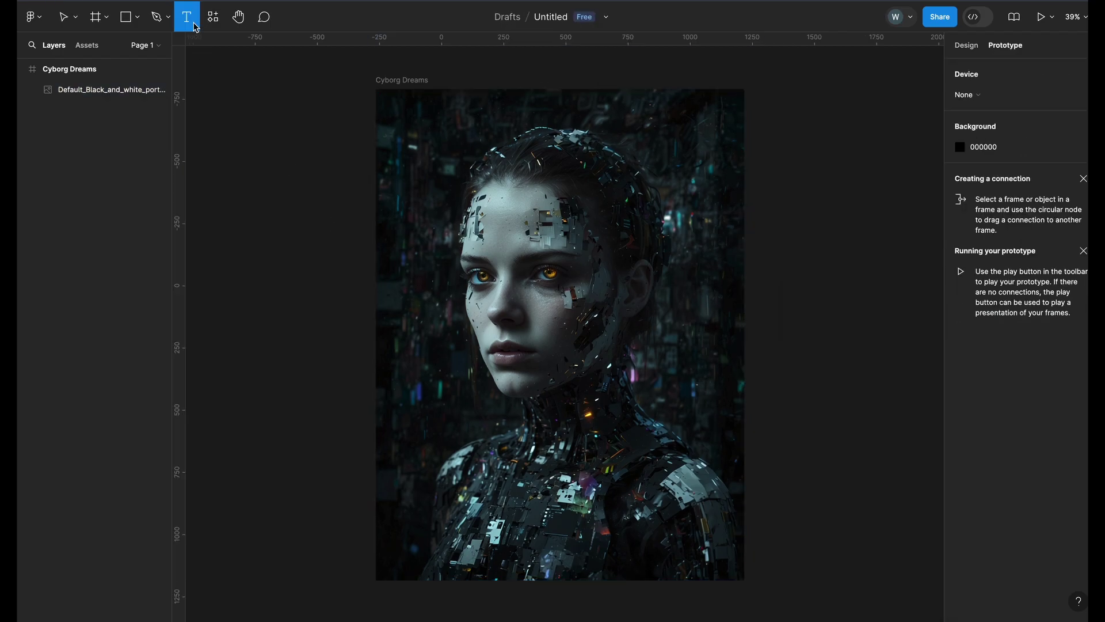
left_click(465, 470)
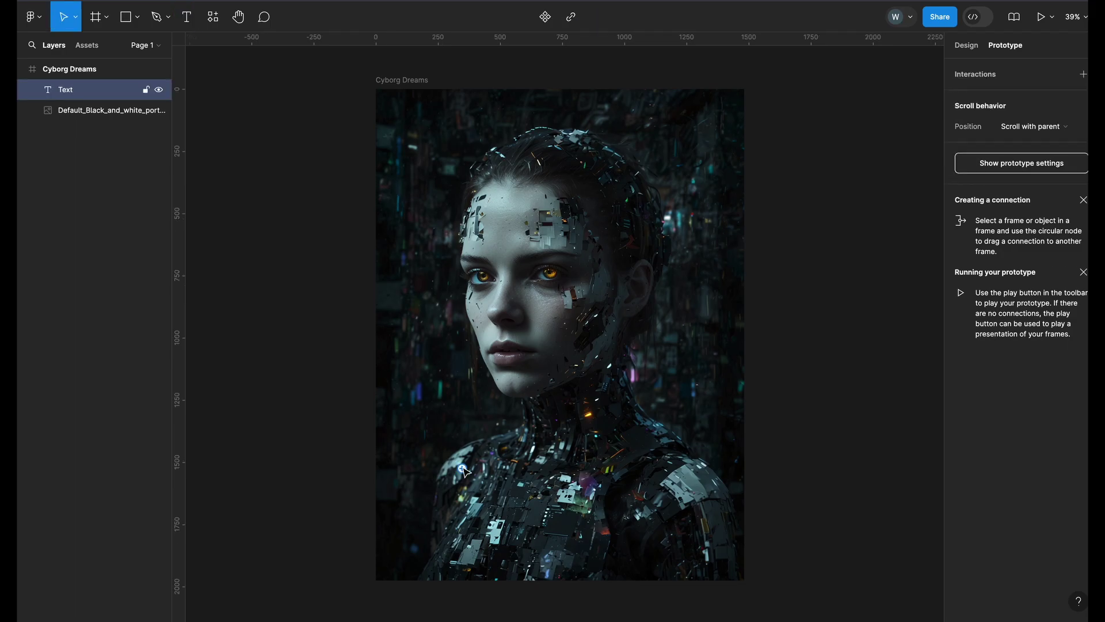
type("CYBORG DREAMS")
key("Escape")
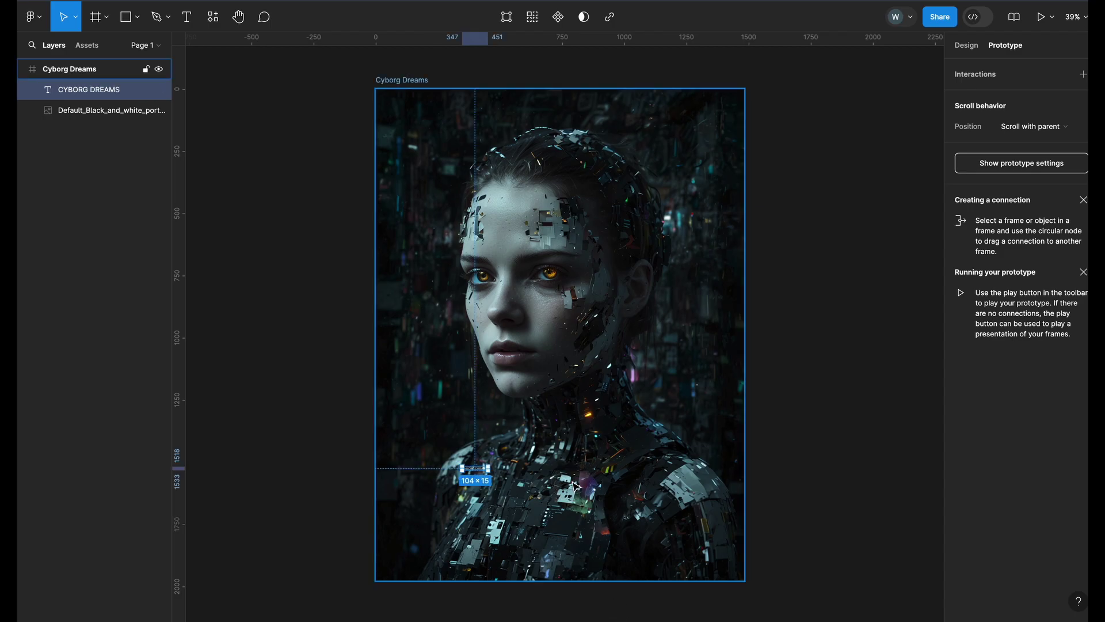
Step: Set the font size of the CYBORG DREAMS title to 120
left_click(967, 46)
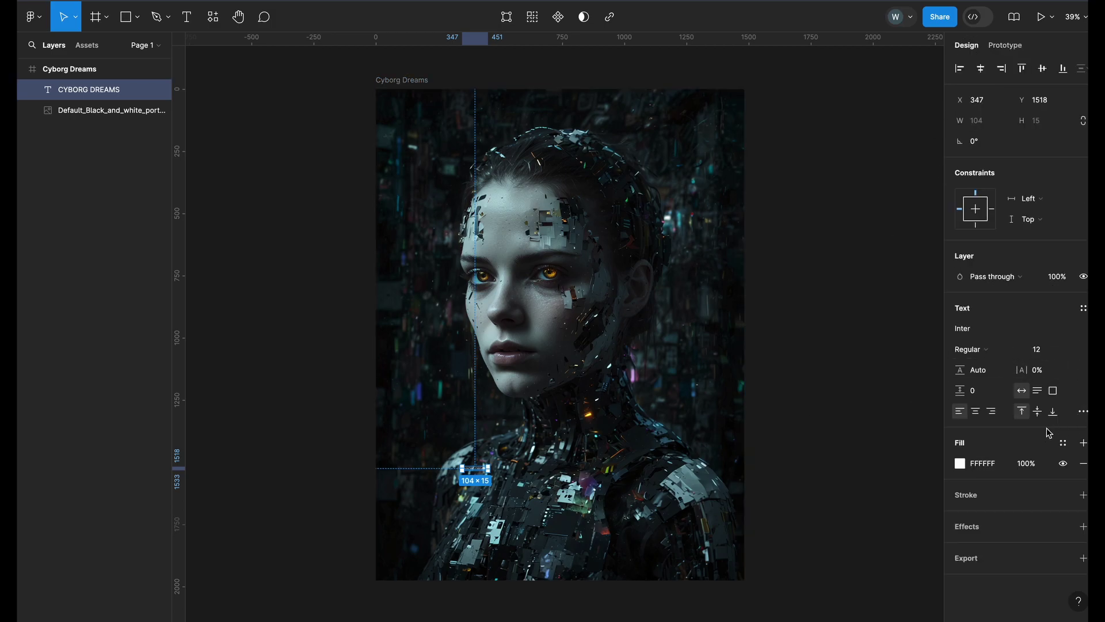
left_click(1050, 353)
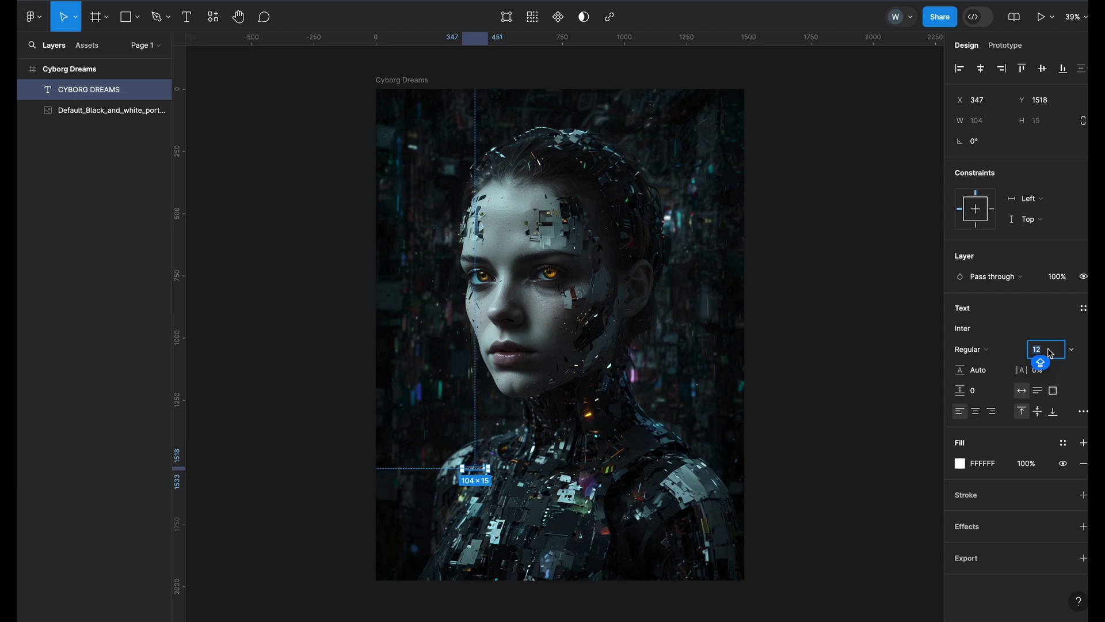
type("170")
key("Return")
type("1")
key("Return")
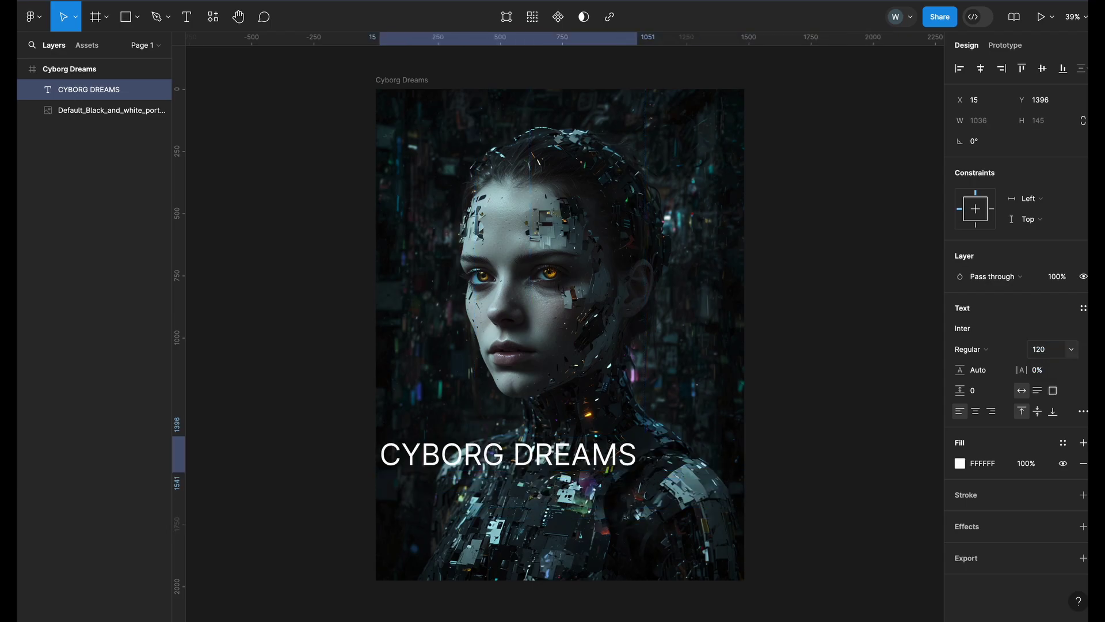
Step: Move the title down to about Y 1471 and centre it horizontally in the frame
left_click_drag(579, 455, 601, 481)
left_click(598, 478)
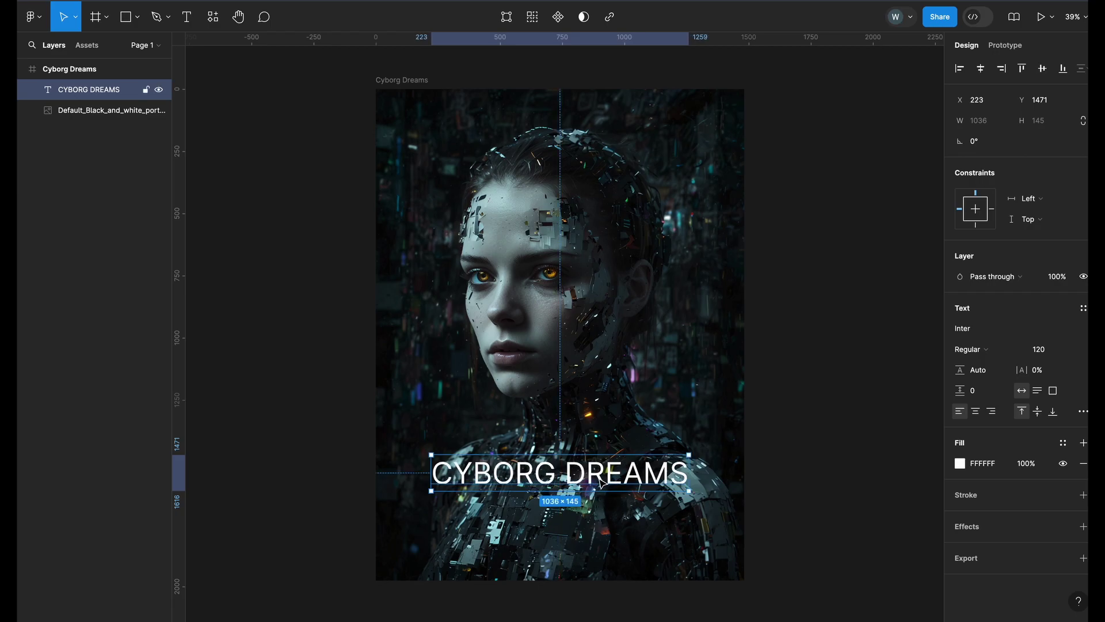
left_click(980, 71)
Step: Change the CYBORG DREAMS title's font to Rajdhani
left_click(960, 329)
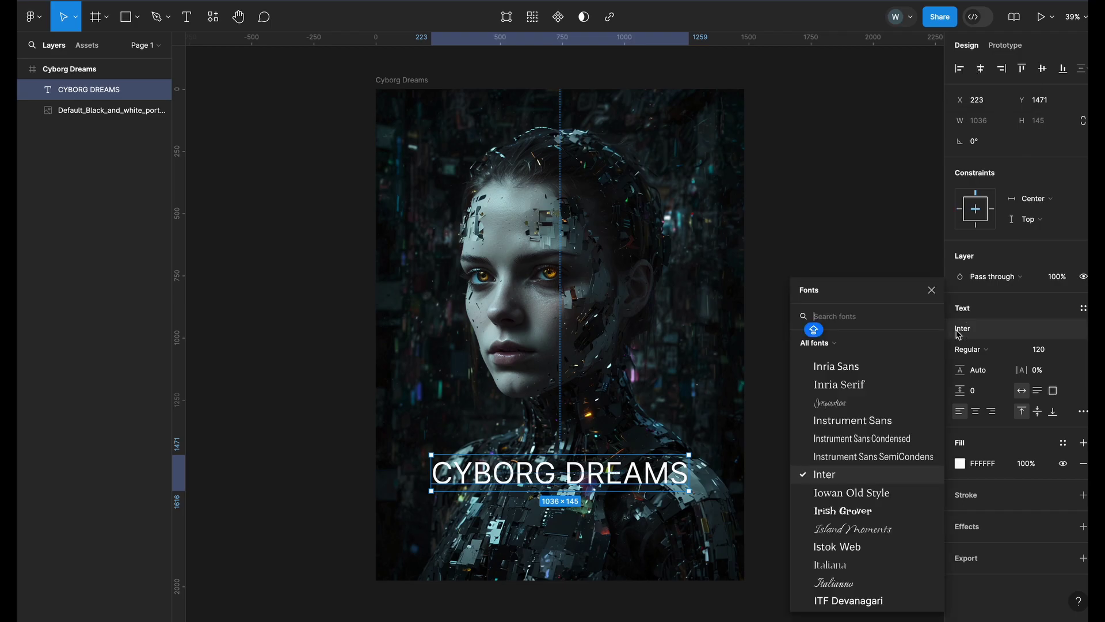
scroll(858, 552, "down", 6)
scroll(852, 553, "up", 5)
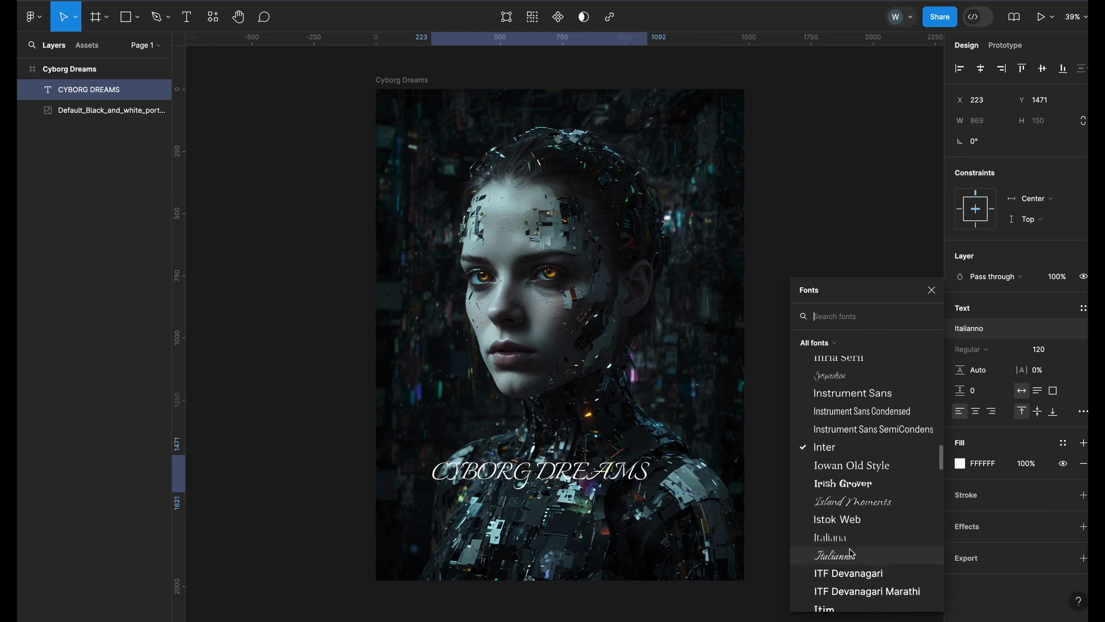
left_click(813, 318)
type("RAJD")
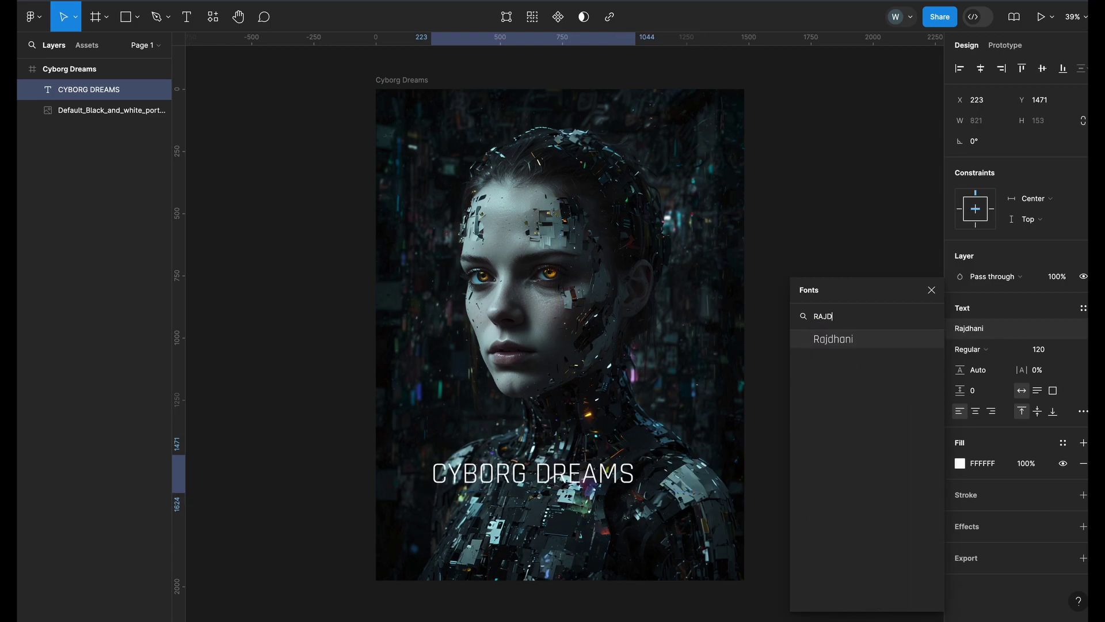
left_click(844, 339)
Step: Set the title's font size to 140 and shift it up to about Y 1455
left_click(1058, 350)
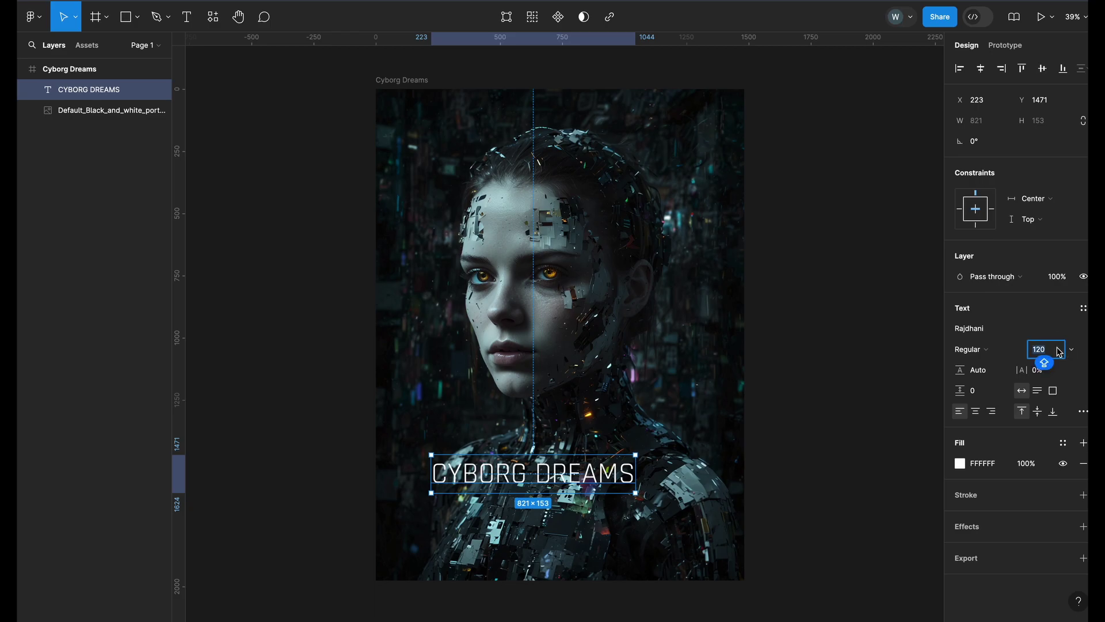
type("14")
key("Return")
left_click(627, 469)
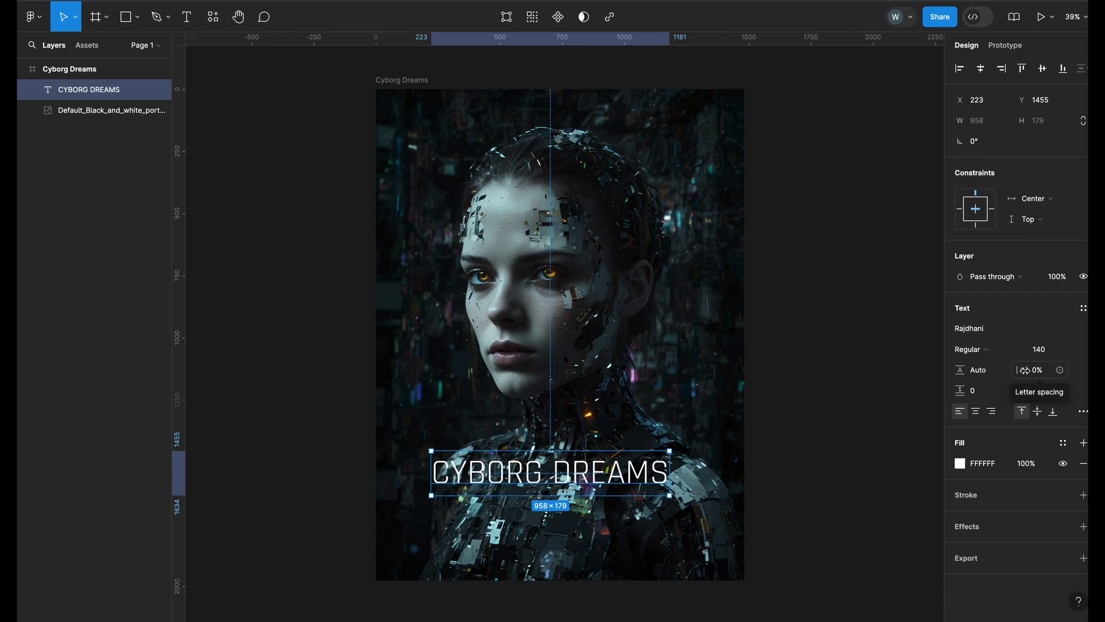
Step: Set the title's letter spacing to 20% and recentre it in the frame at about Y 1447
left_click(1044, 371)
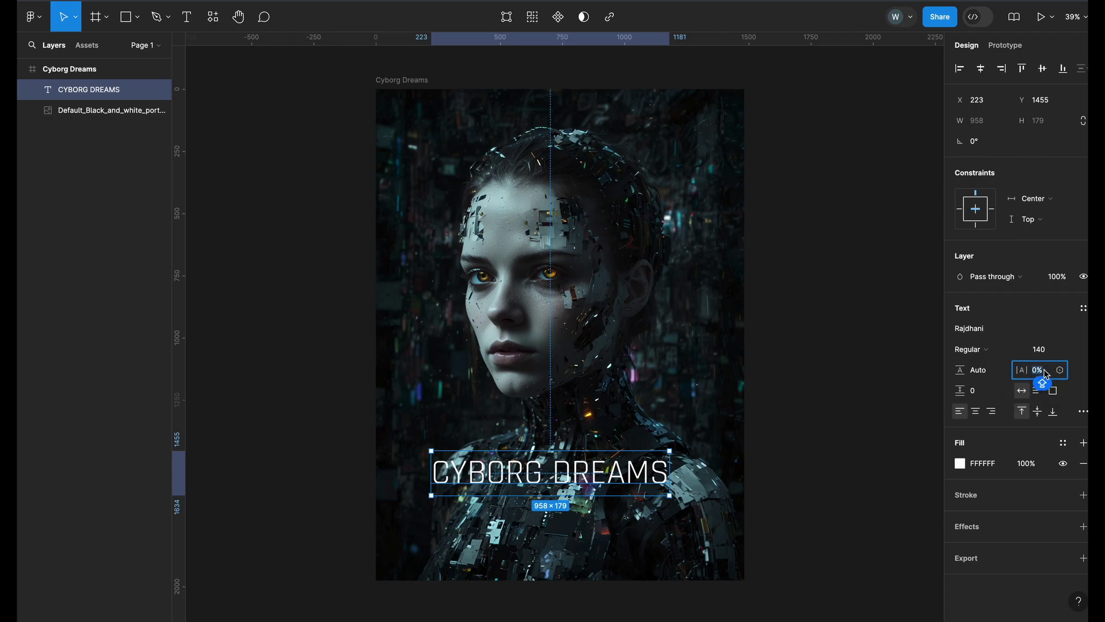
type("20")
key("Return")
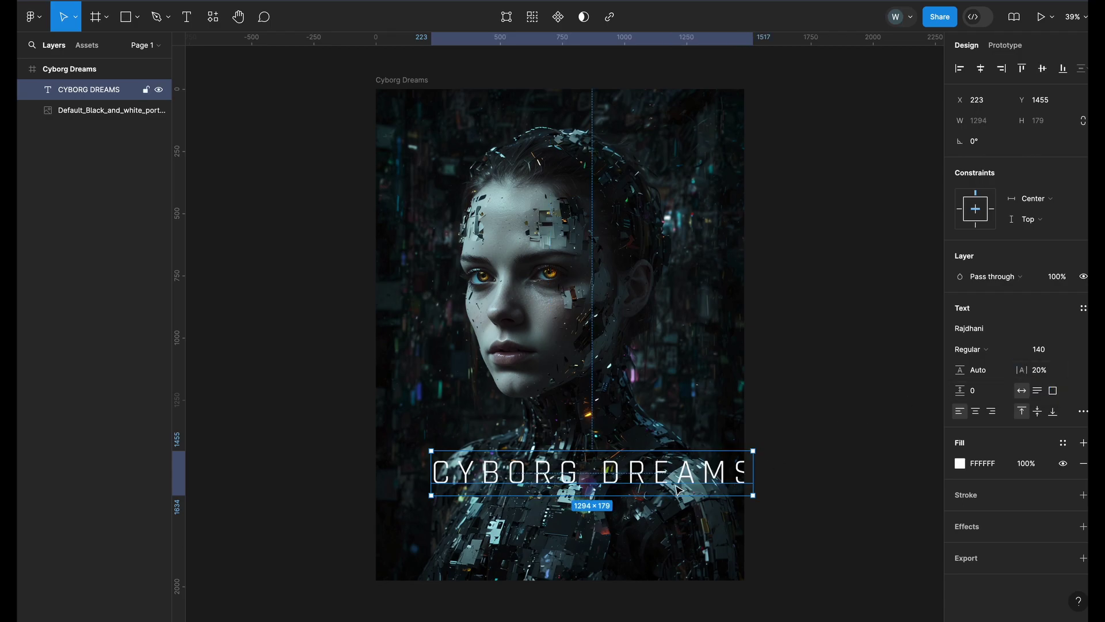
left_click_drag(676, 488, 643, 482)
left_click(797, 473)
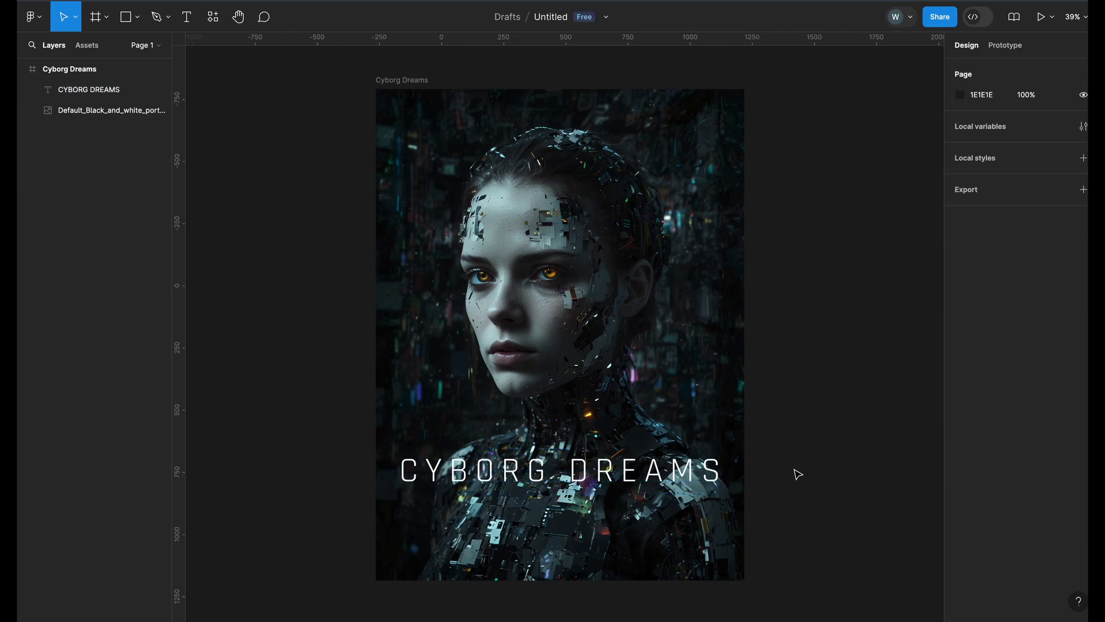
Step: Lower the exposure and shadows of the portrait layer's image fill slightly
left_click(703, 424)
left_click(702, 425)
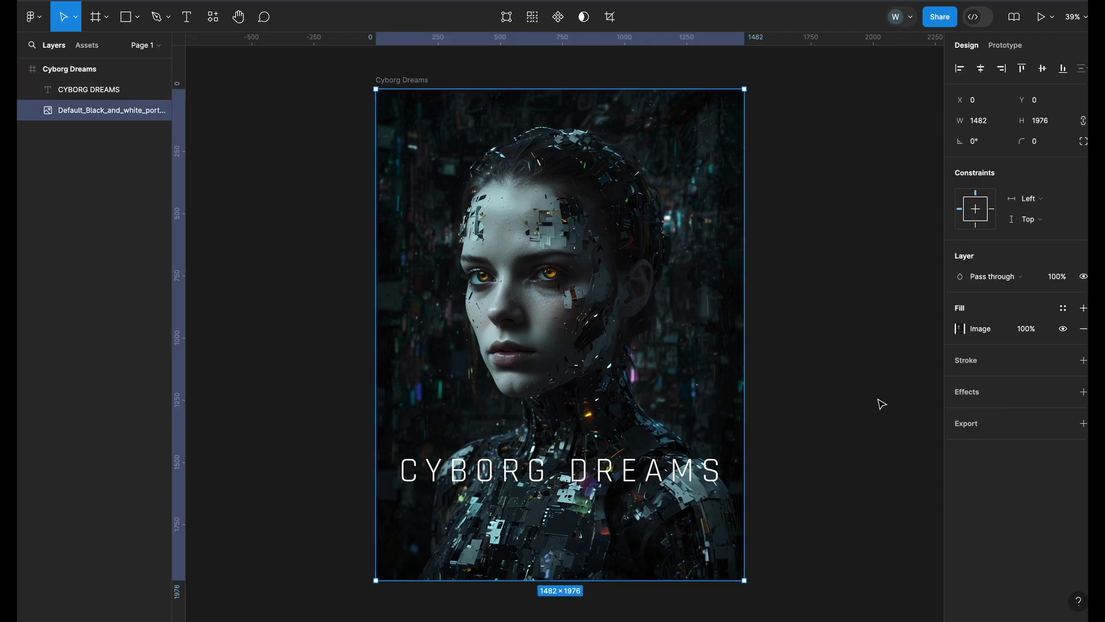
left_click(959, 329)
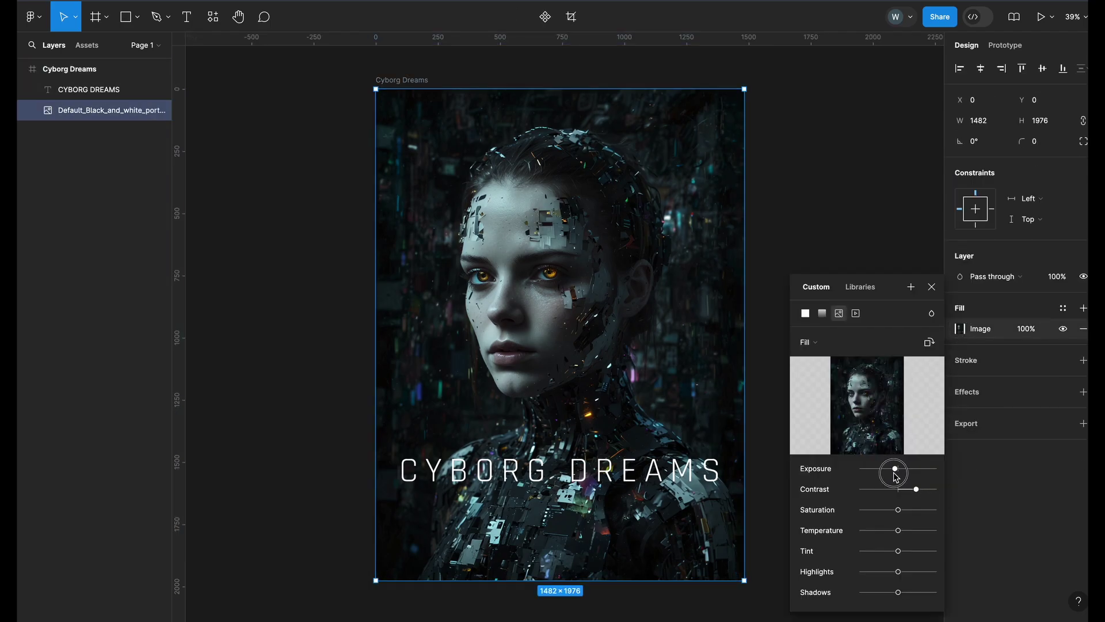
left_click_drag(896, 476, 890, 477)
left_click_drag(899, 592, 888, 592)
left_click(931, 286)
Step: Give the title 30% letter spacing at font size 120 and recentre it in the frame at about Y 1483
left_click(705, 469)
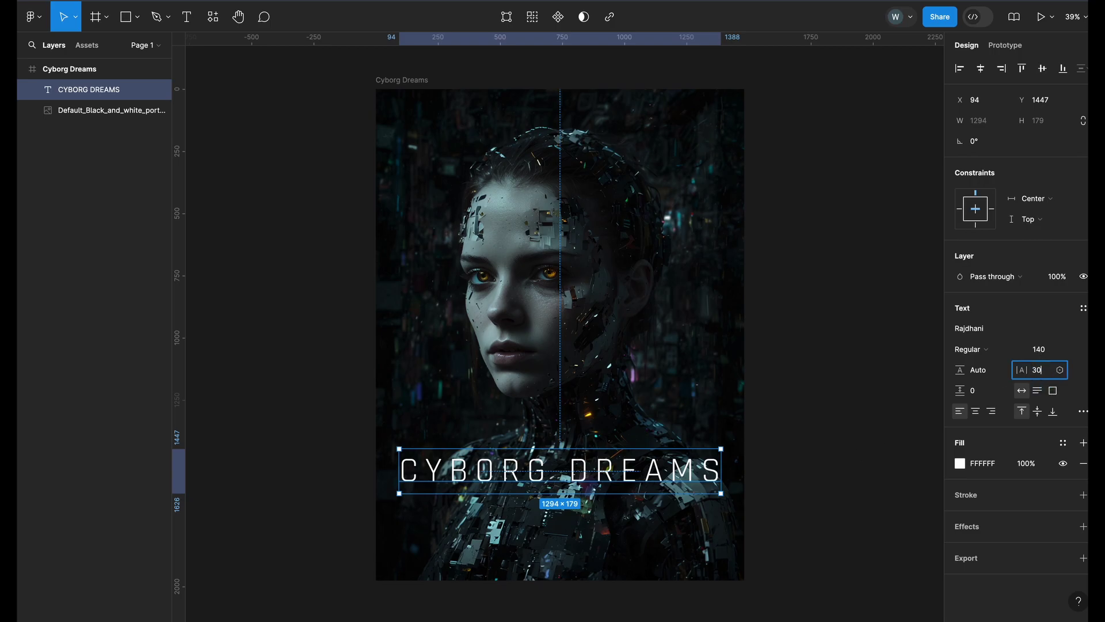
key("Return")
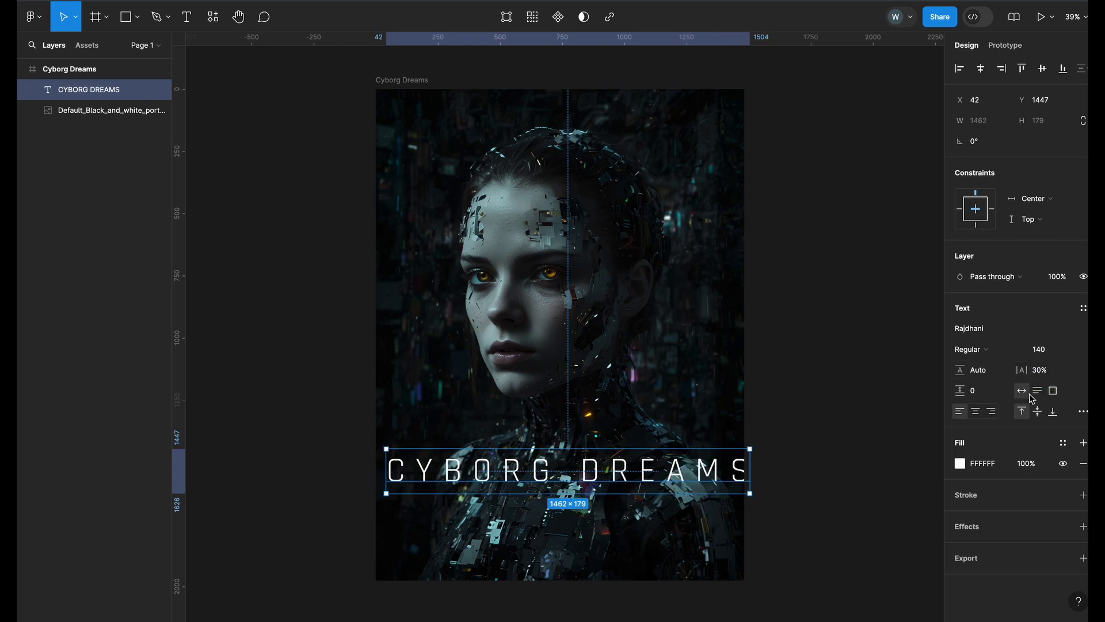
left_click(1039, 350)
type("120")
key("Return")
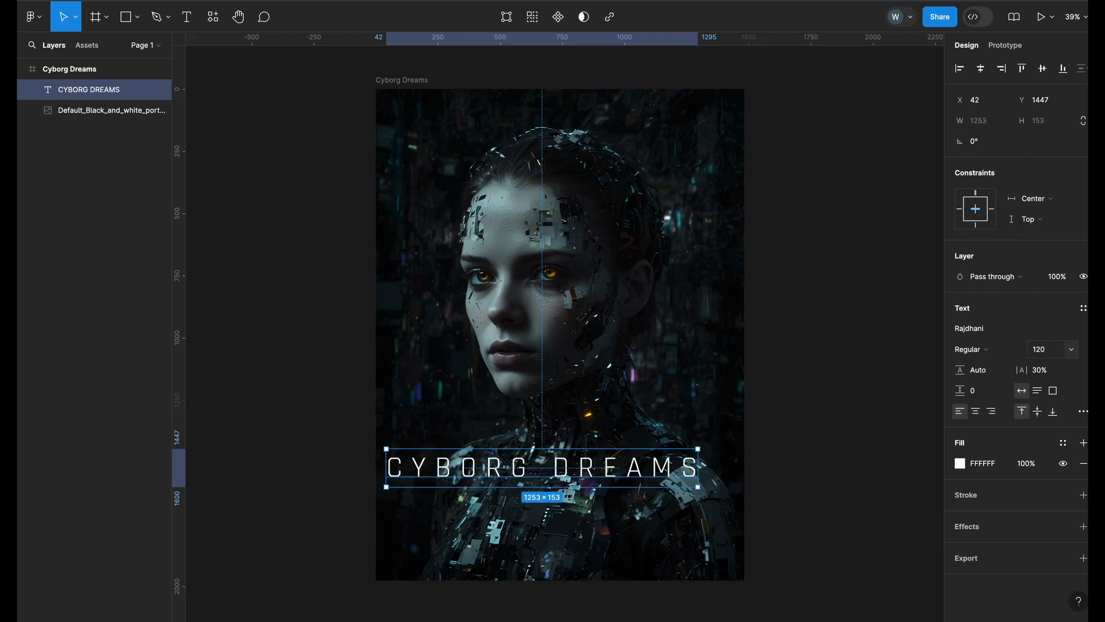
left_click_drag(620, 477, 668, 475)
left_click(862, 460)
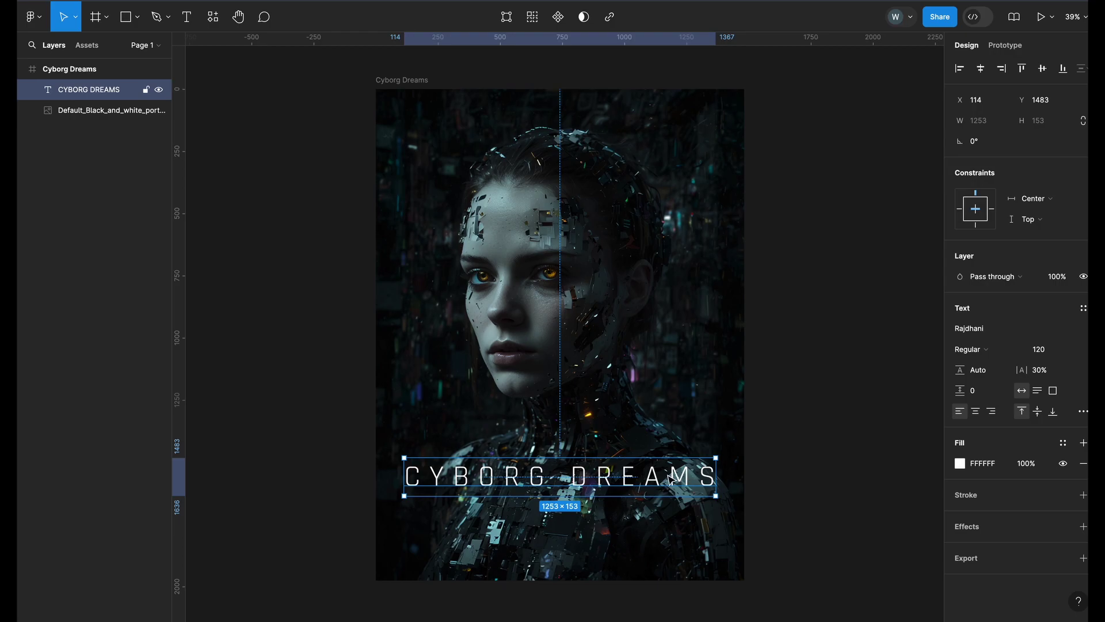
Step: Set the word CYBORG in the title to the Bold weight
double_click(486, 481)
left_click(529, 476)
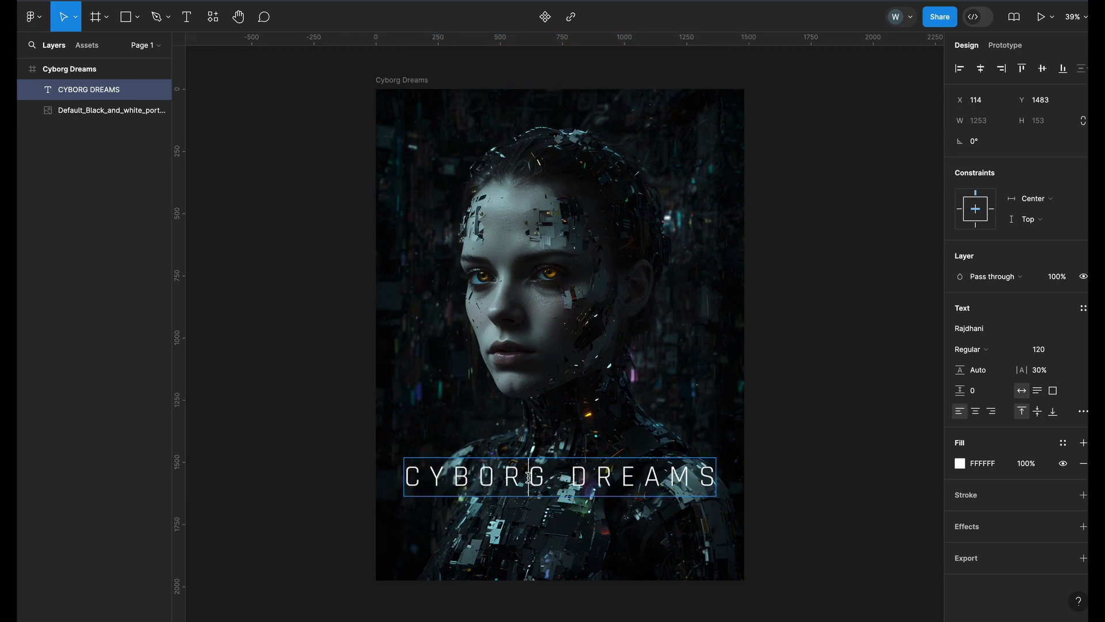
left_click_drag(544, 478, 396, 478)
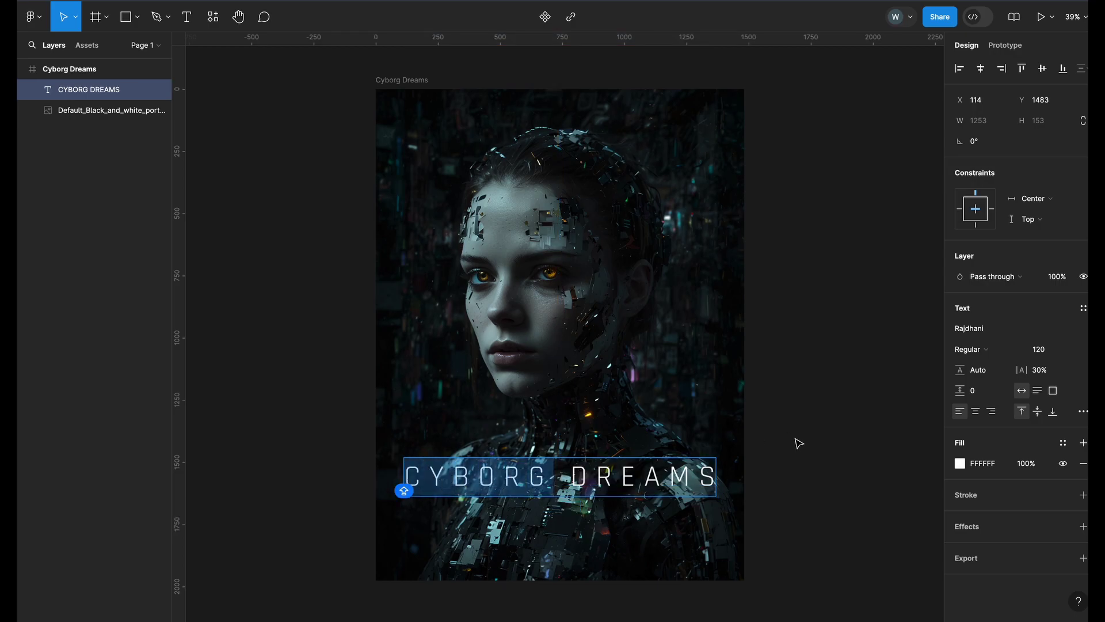
left_click(977, 361)
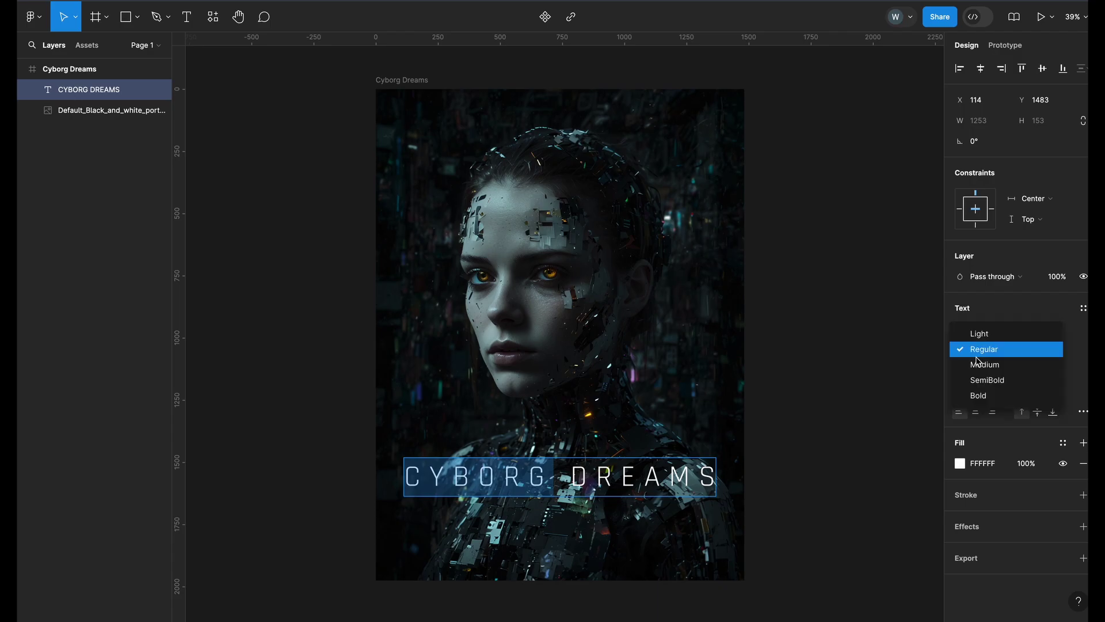
left_click(984, 394)
Step: Set the word DREAMS in the title to the Medium weight
double_click(620, 483)
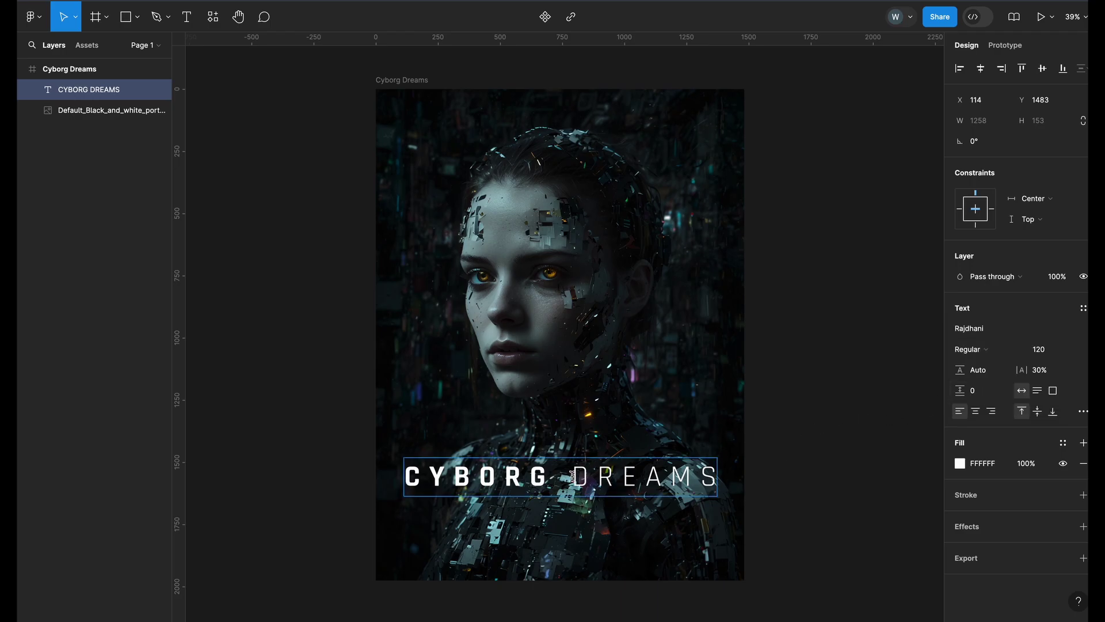
left_click_drag(571, 476, 747, 475)
left_click(967, 348)
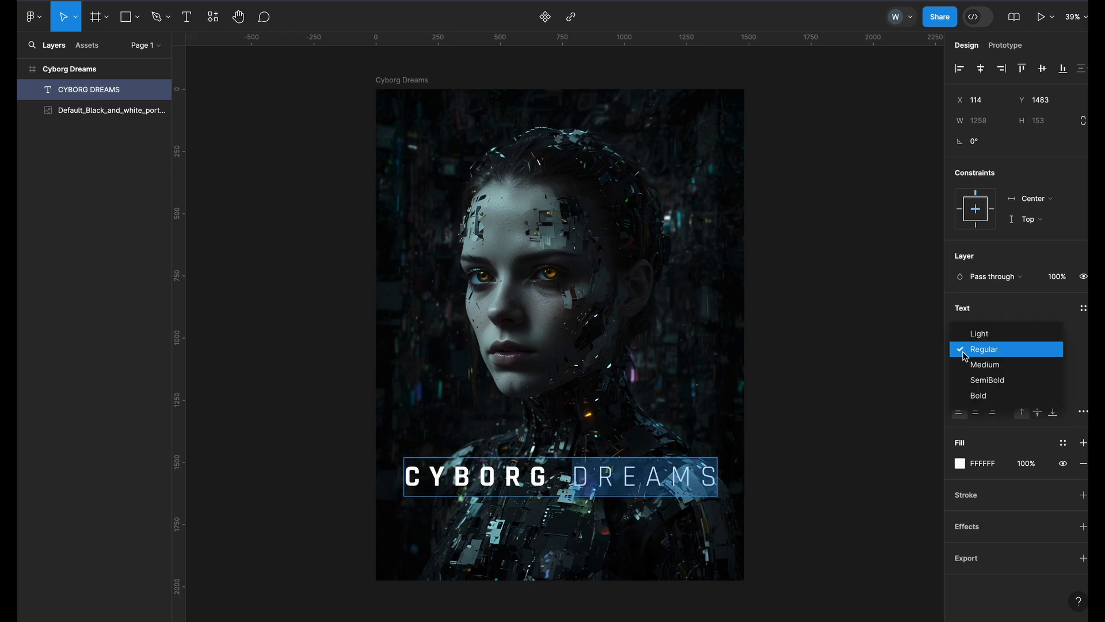
left_click(969, 365)
key("Escape")
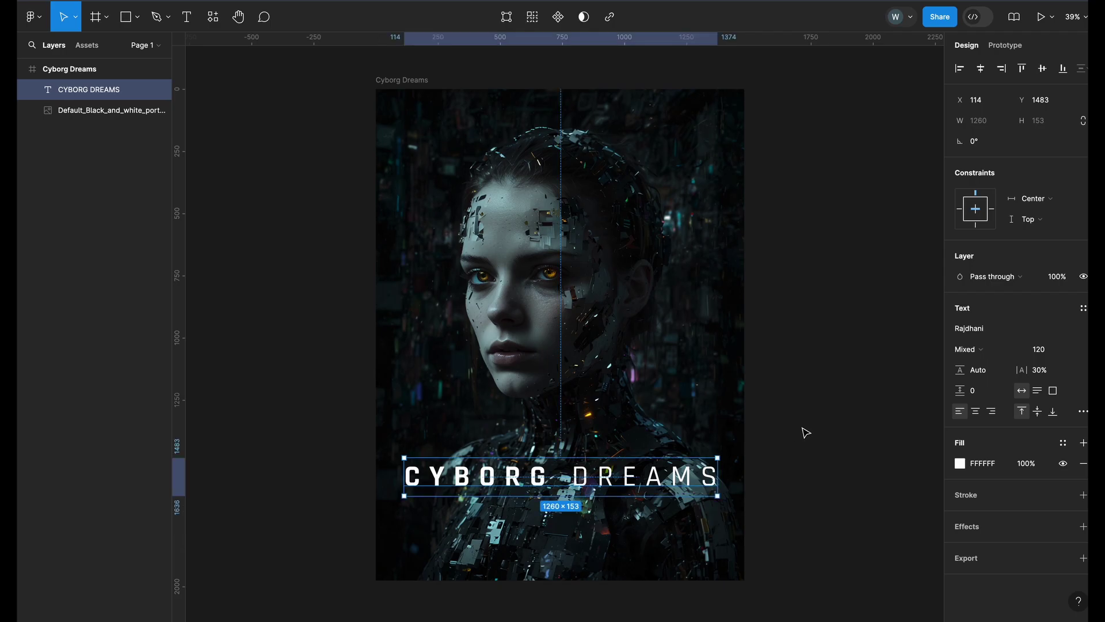
left_click(806, 432)
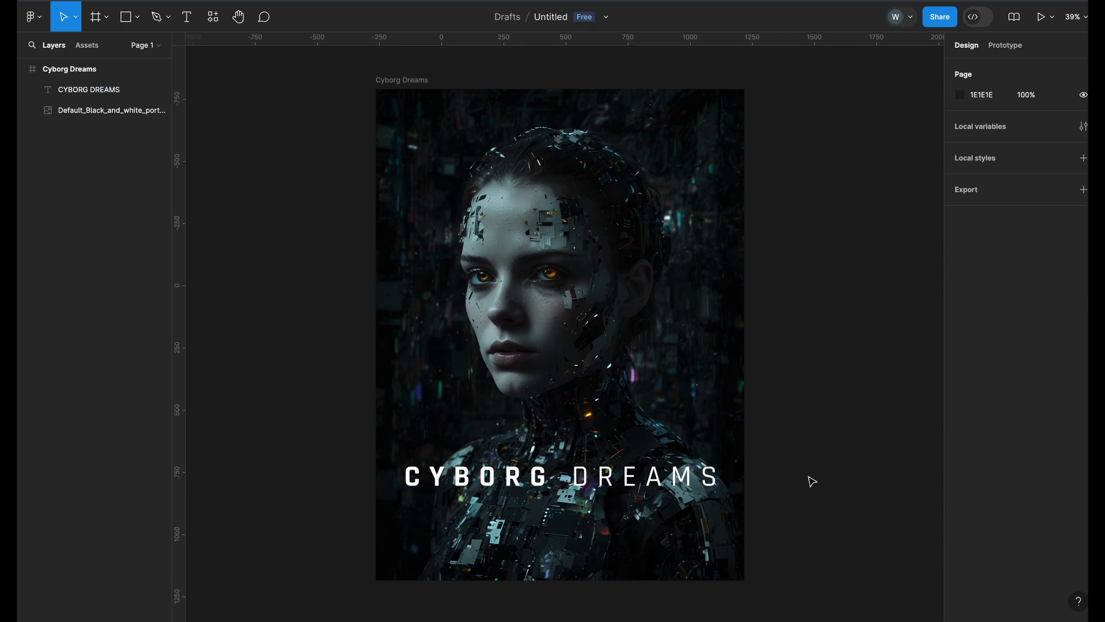
Step: Add a text layer near the title with the presenter's full name followed by "PRESENTS", in capitals
left_click(186, 18)
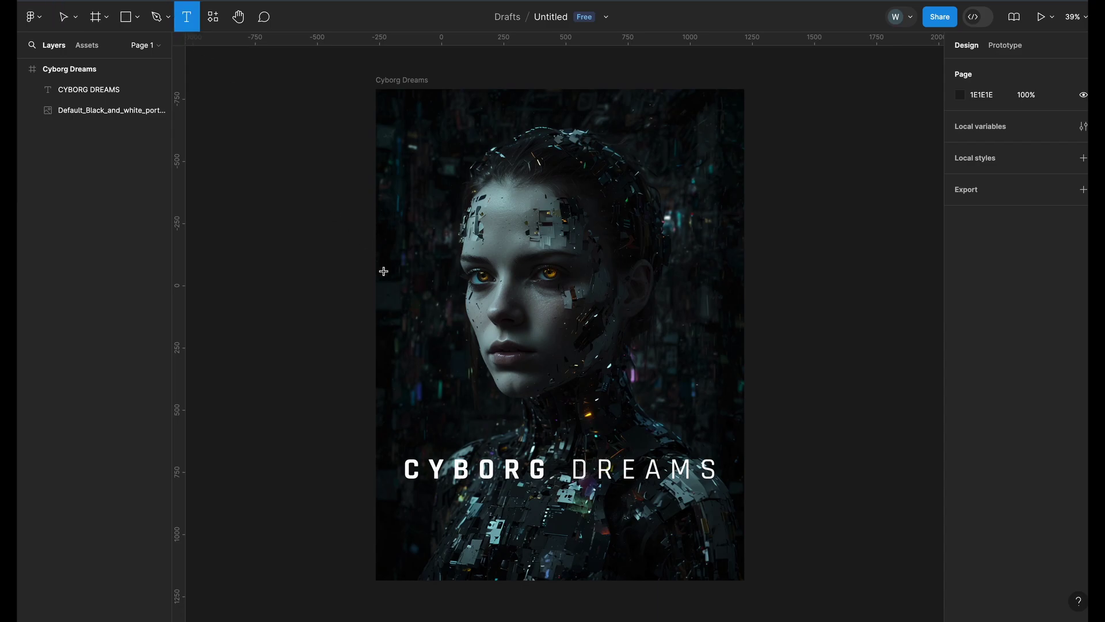
left_click(499, 440)
type("DAVID")
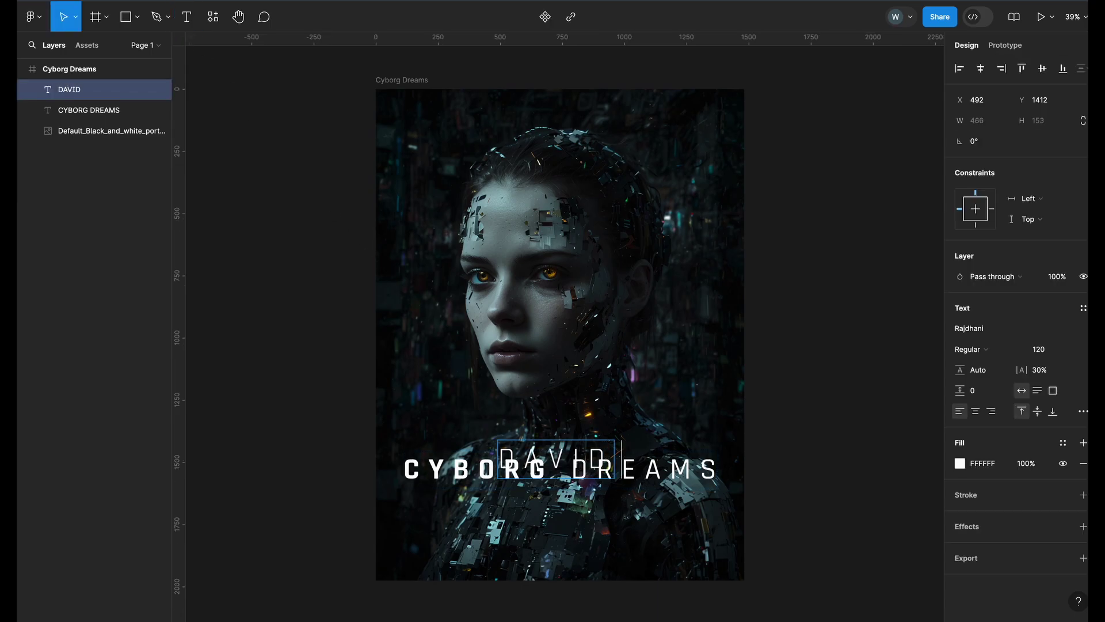
type(" MILLER PR")
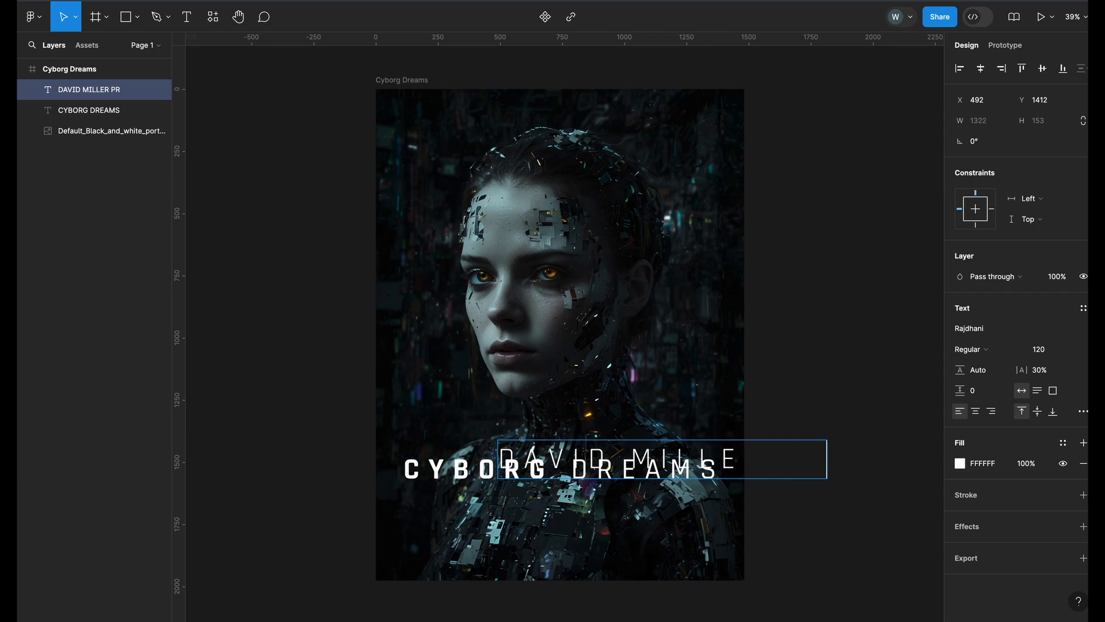
type("ESENTS")
key("Escape")
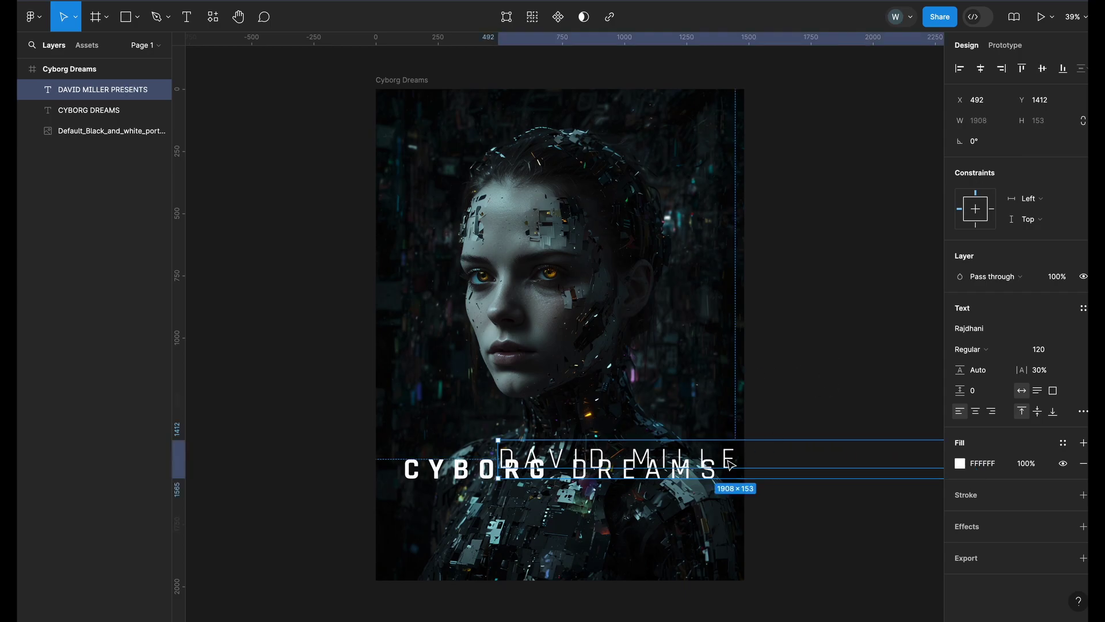
Step: Set the presenter credit to 0% letter spacing and font size 40, and centre it just above the title at about Y 1403
left_click_drag(714, 466, 663, 428)
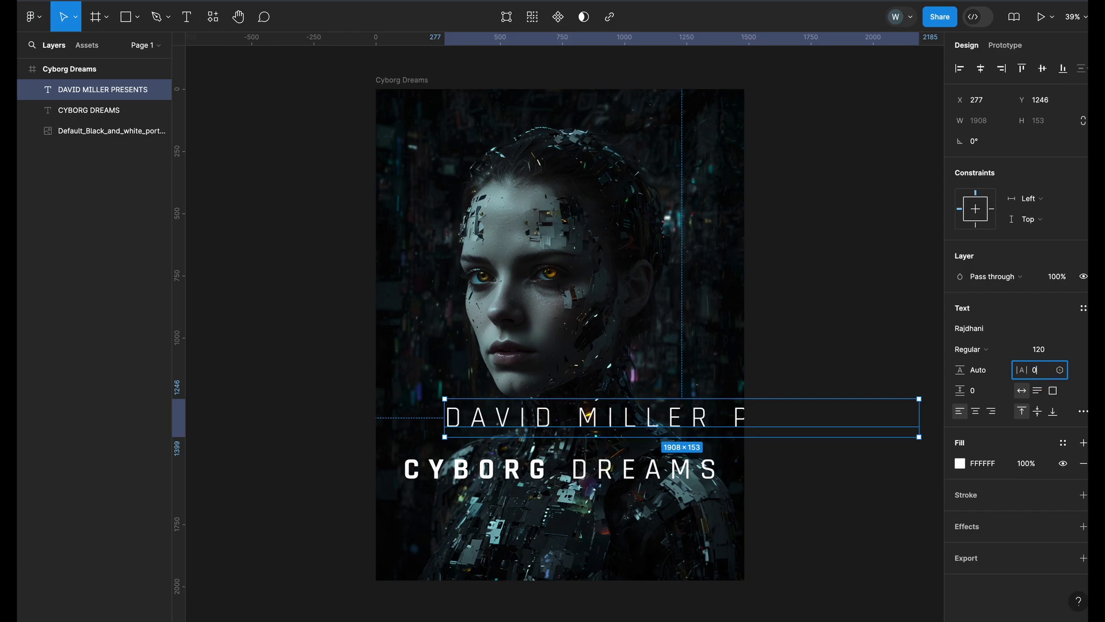
type("0")
key("Return")
left_click(1046, 349)
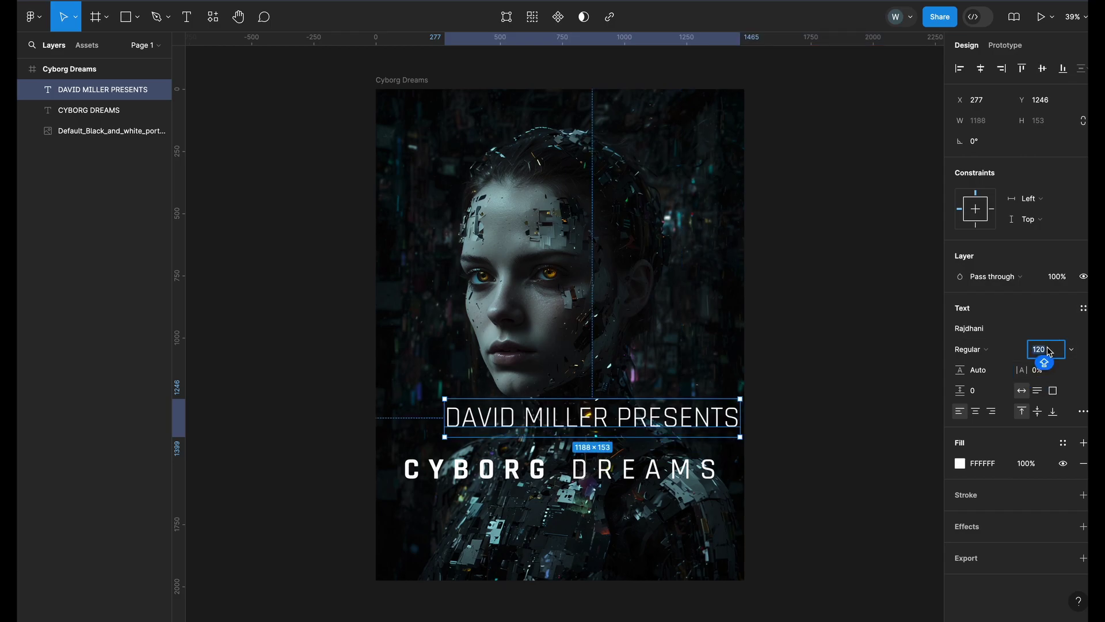
type("40")
key("Return")
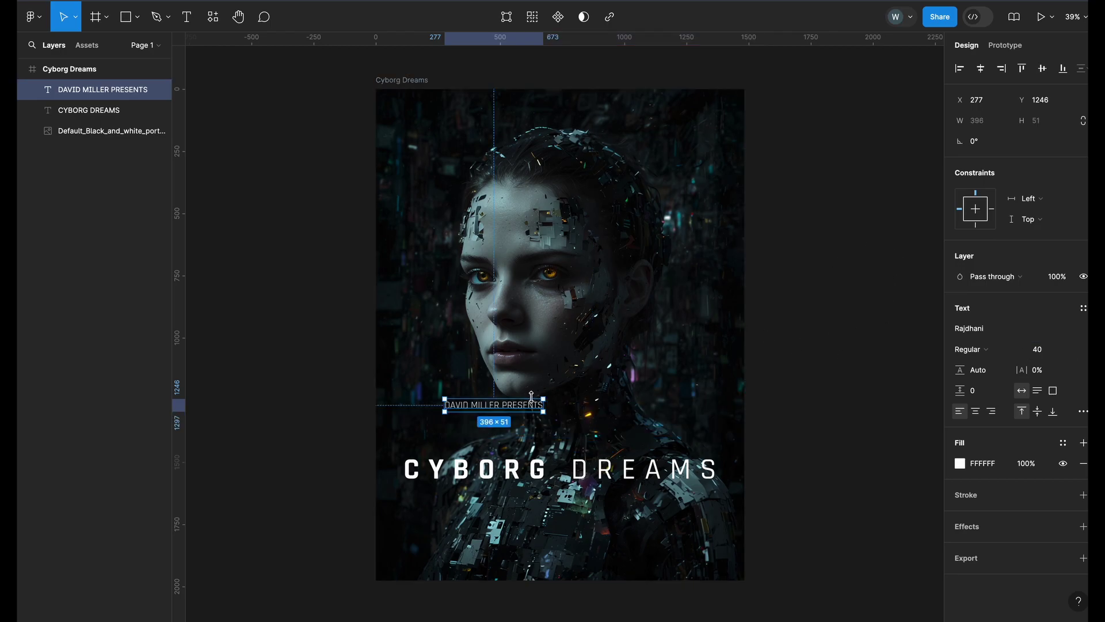
left_click_drag(522, 406, 495, 442)
Step: Set only the presenter's name in the credit line to the Bold weight
double_click(561, 443)
left_click(551, 443)
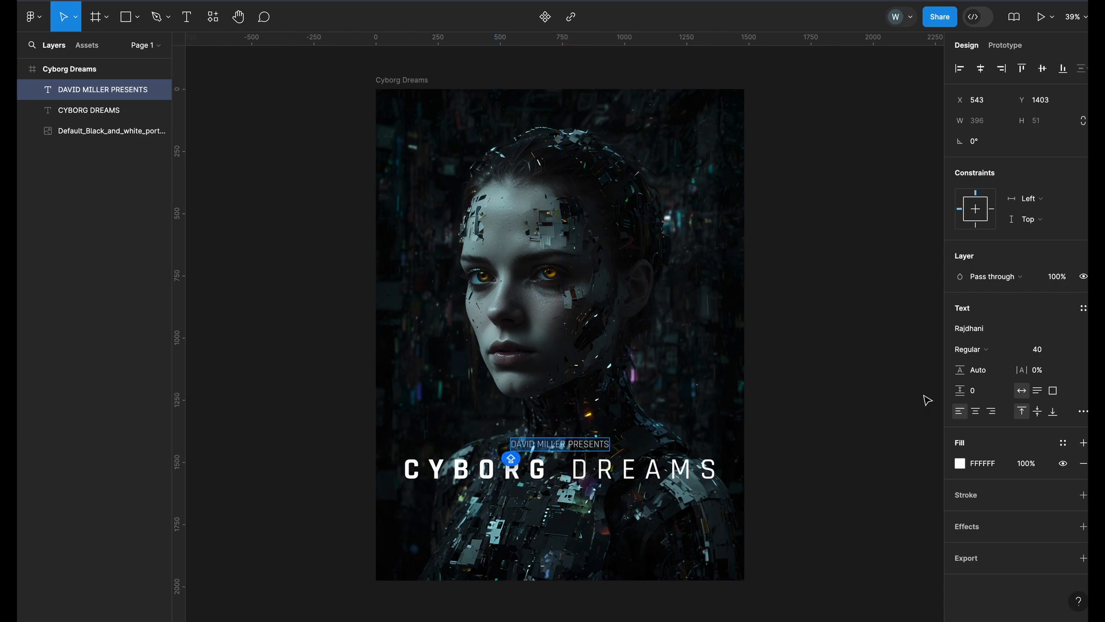
left_click(969, 349)
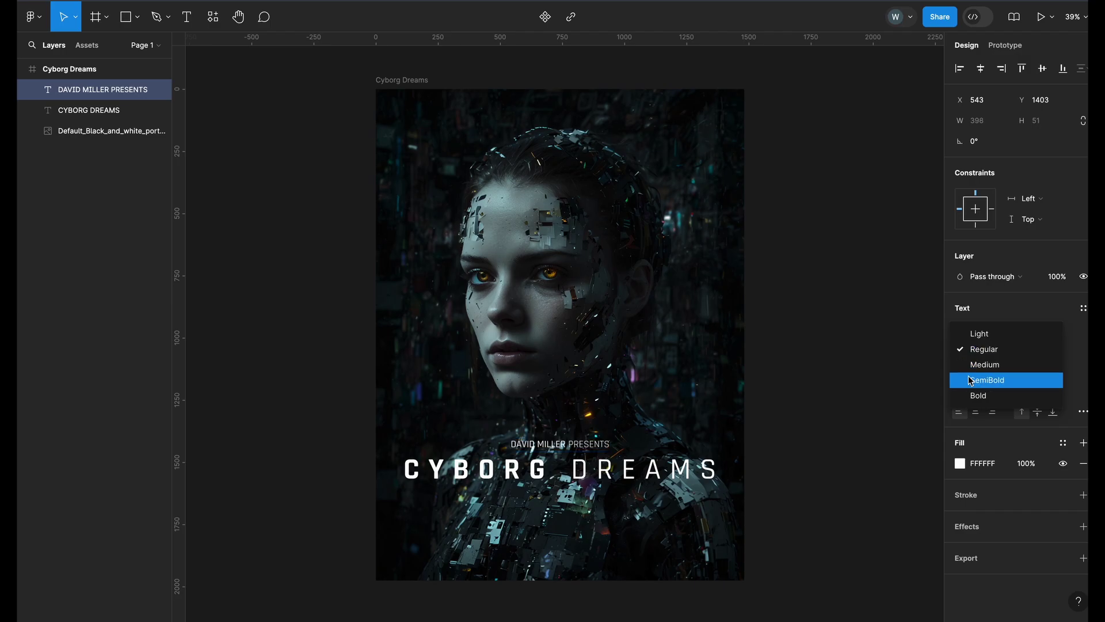
left_click(972, 395)
left_click(839, 382)
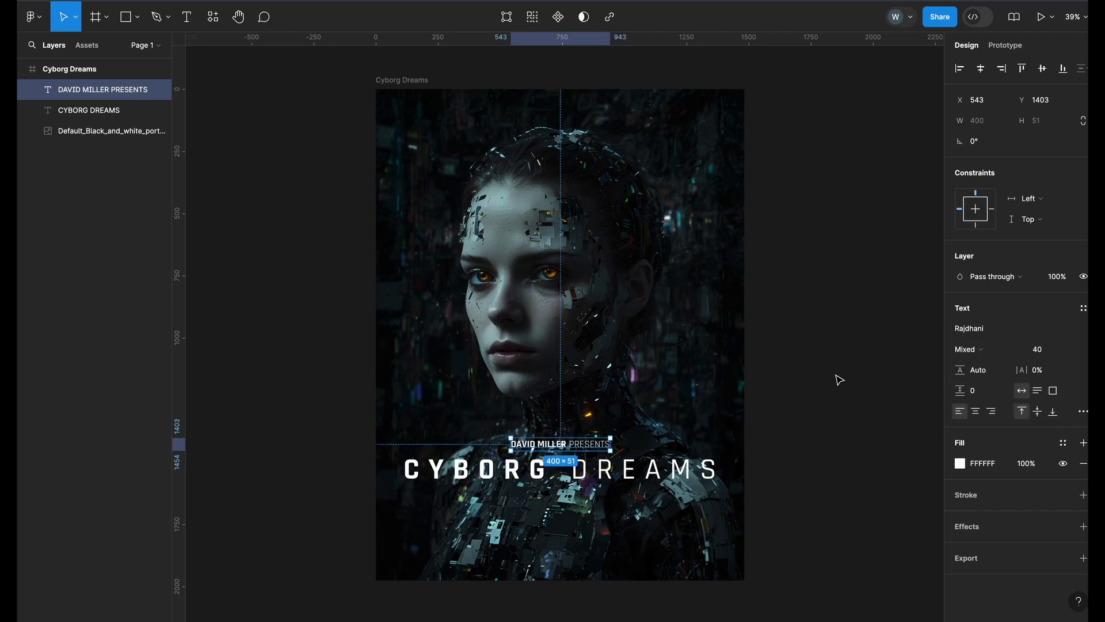
left_click(839, 382)
Step: Move the presenter credit up to about Y 1369, centred in the frame, and shift the title up slightly beneath it
left_click_drag(569, 439, 570, 429)
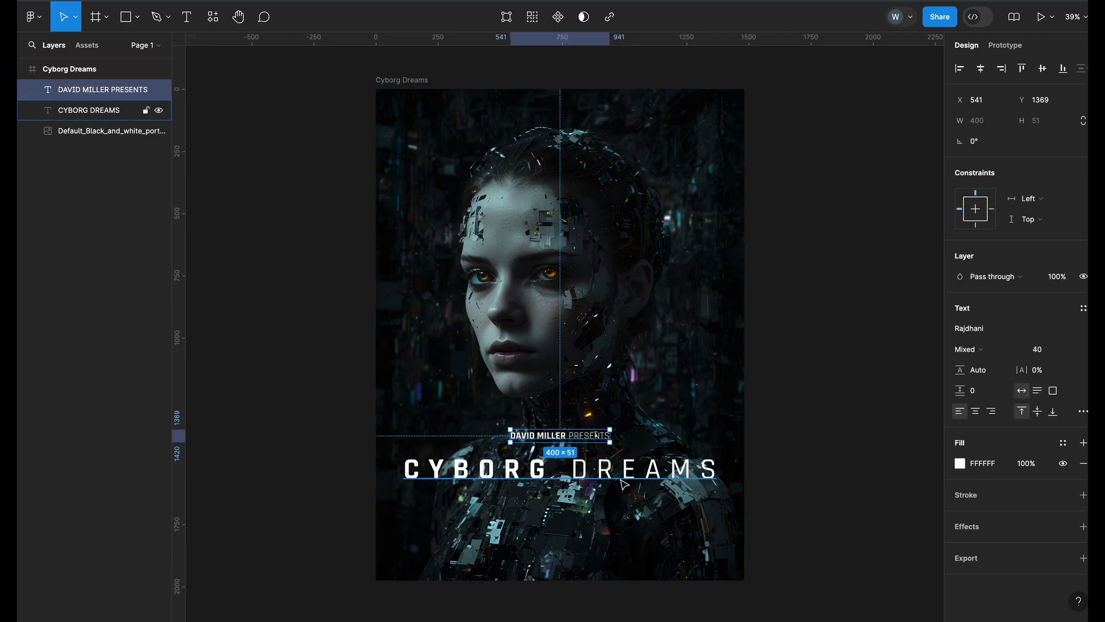
left_click_drag(621, 477, 620, 470)
key("Escape")
Step: Add a text layer below the title reading "a film by" followed by the director's full name in capitals
key("t")
left_click(503, 498)
type("a")
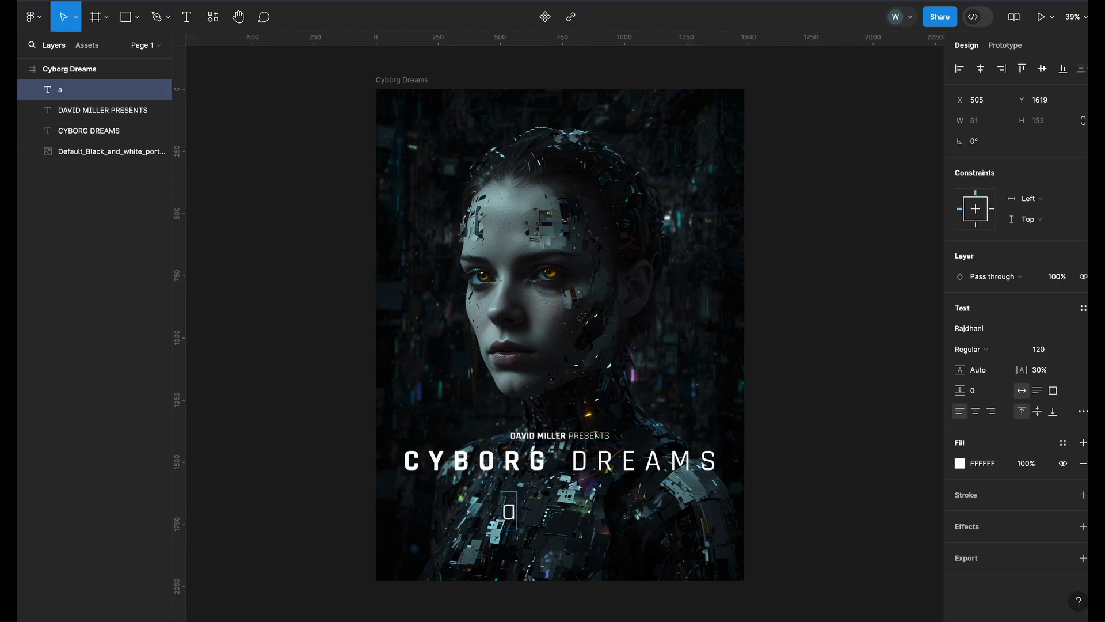
type(" film")
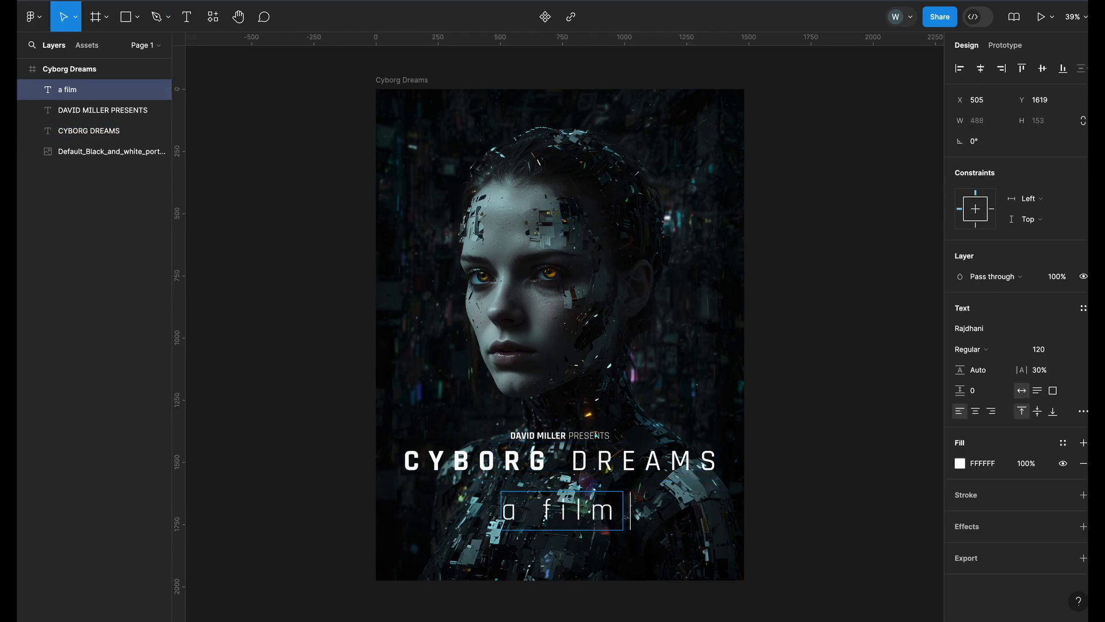
type(" by JACOB")
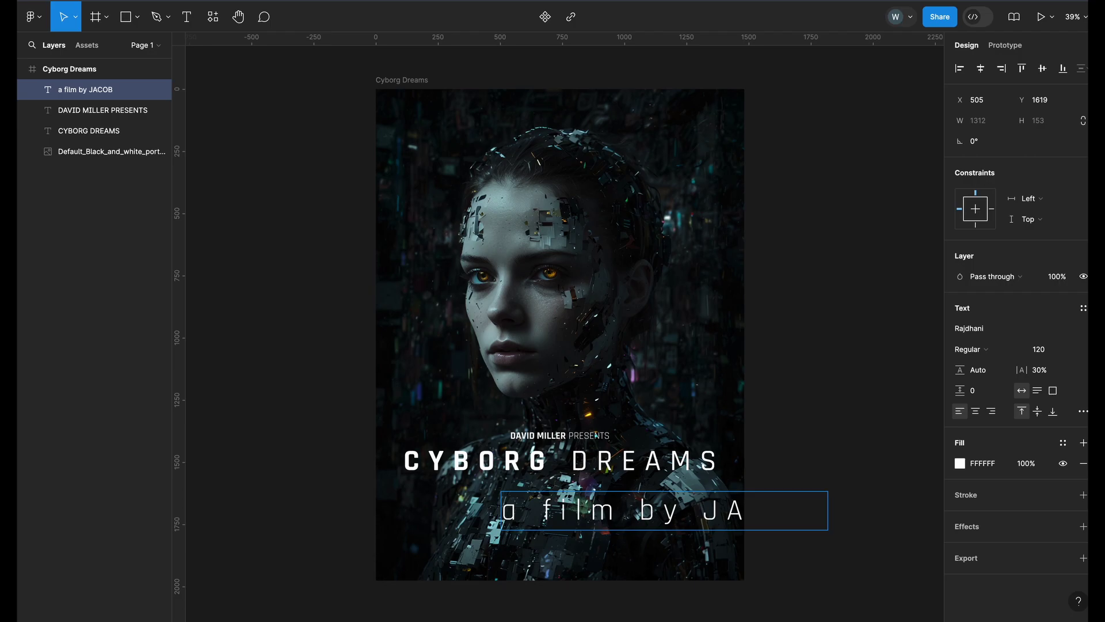
type(" KO")
key("Escape")
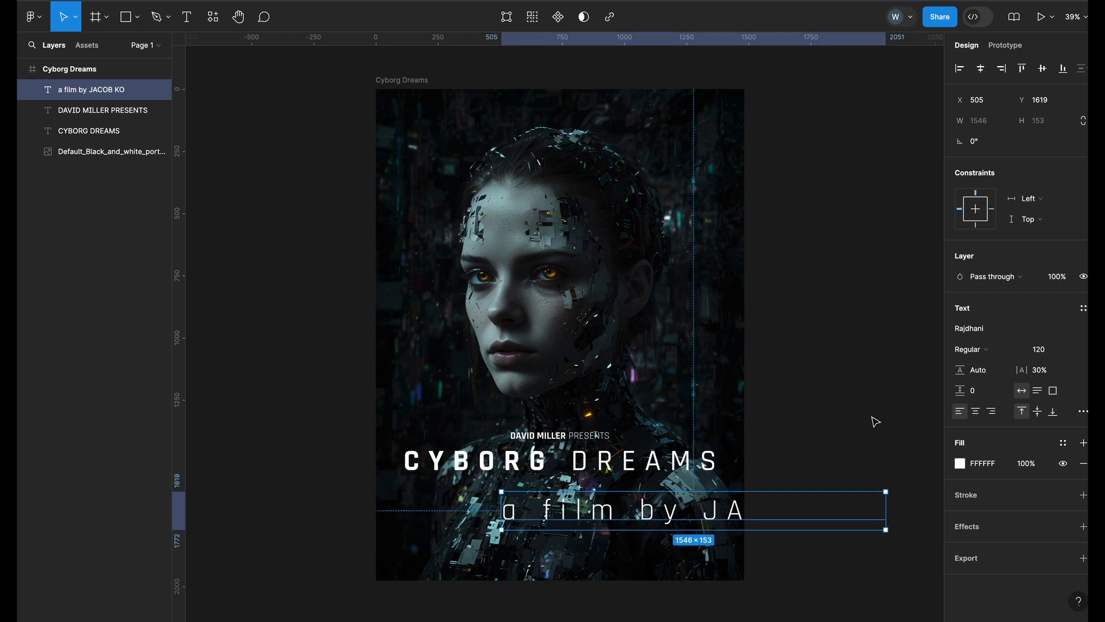
Step: Set the director credit to font size 40 and 0% letter spacing, and centre it just below the title at about Y 1573
left_click(1053, 352)
type("40")
key("Return")
left_click(1040, 371)
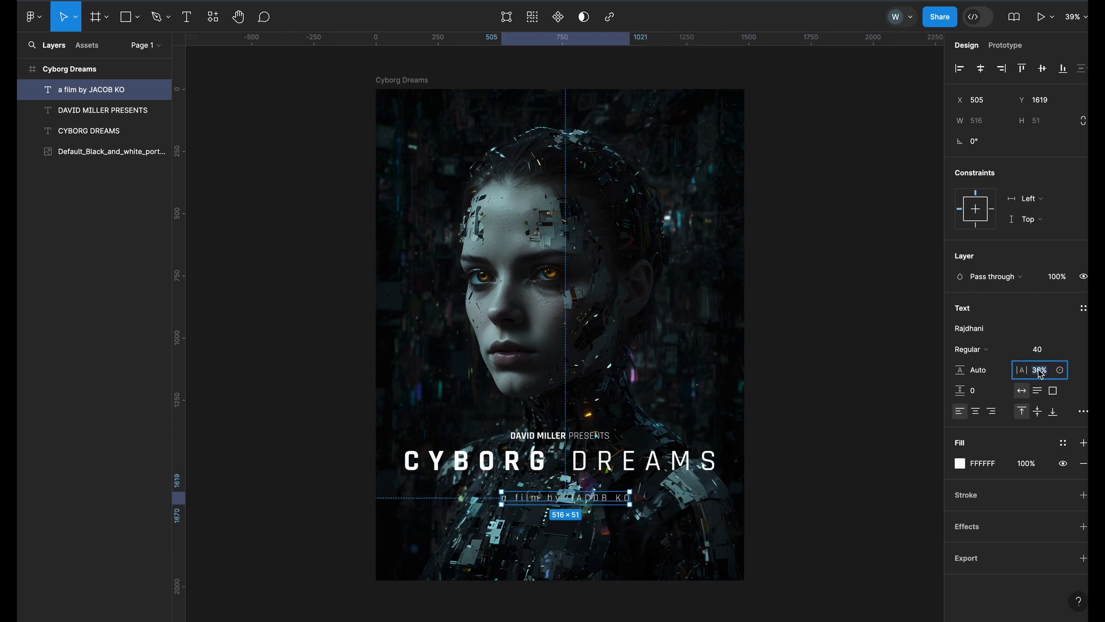
key("Return")
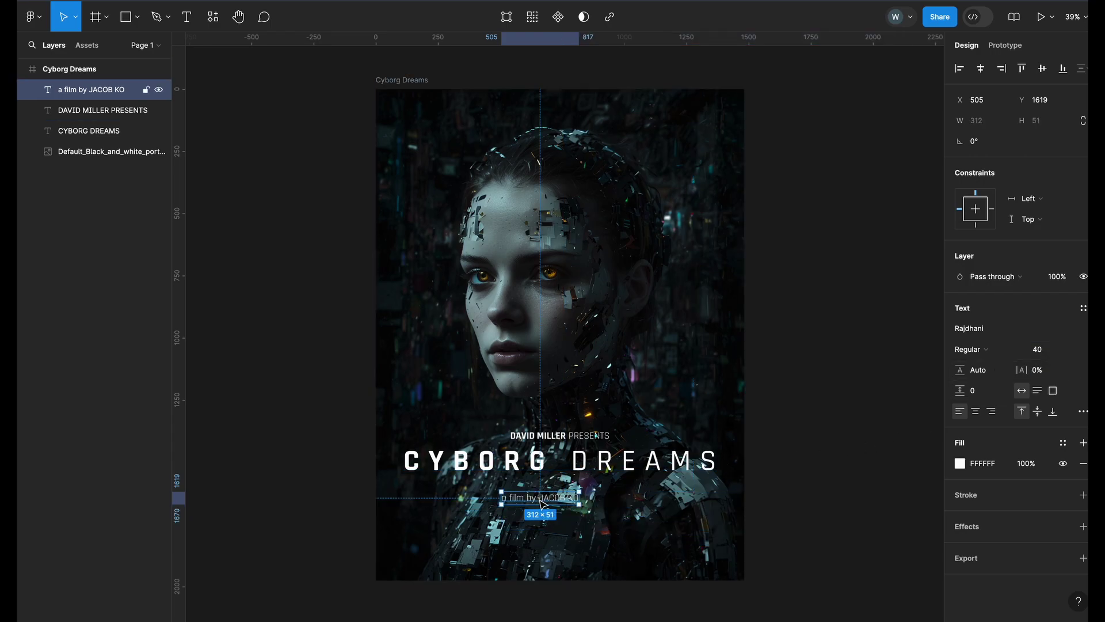
left_click_drag(542, 502, 621, 489)
Step: Set only the director's name in the "a film by" credit to the Bold weight
double_click(565, 486)
left_click(570, 486)
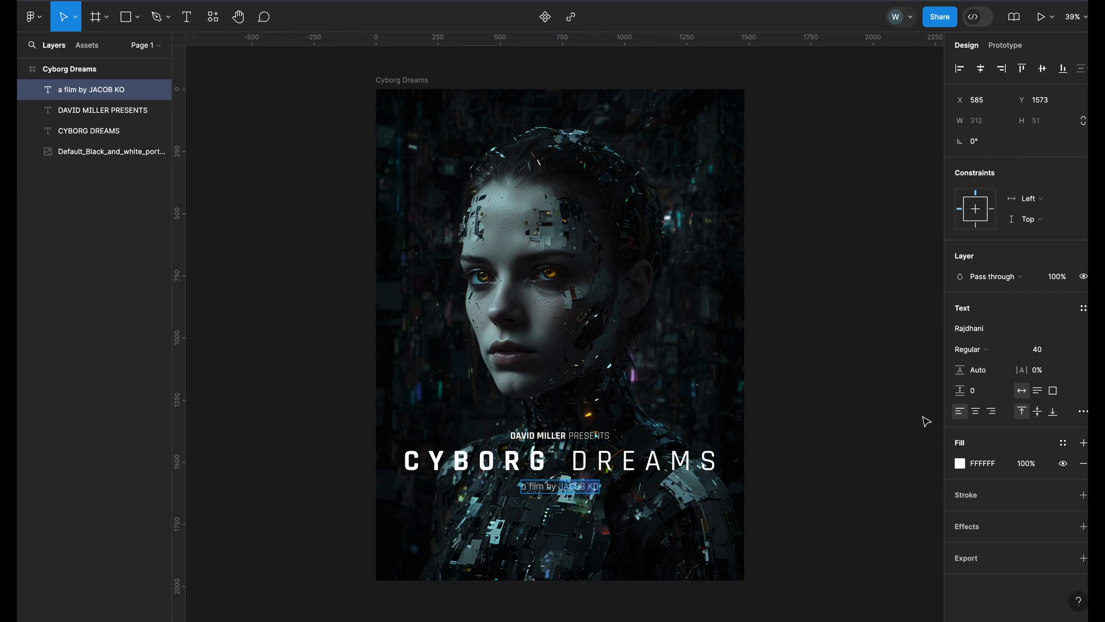
left_click(970, 348)
left_click(973, 393)
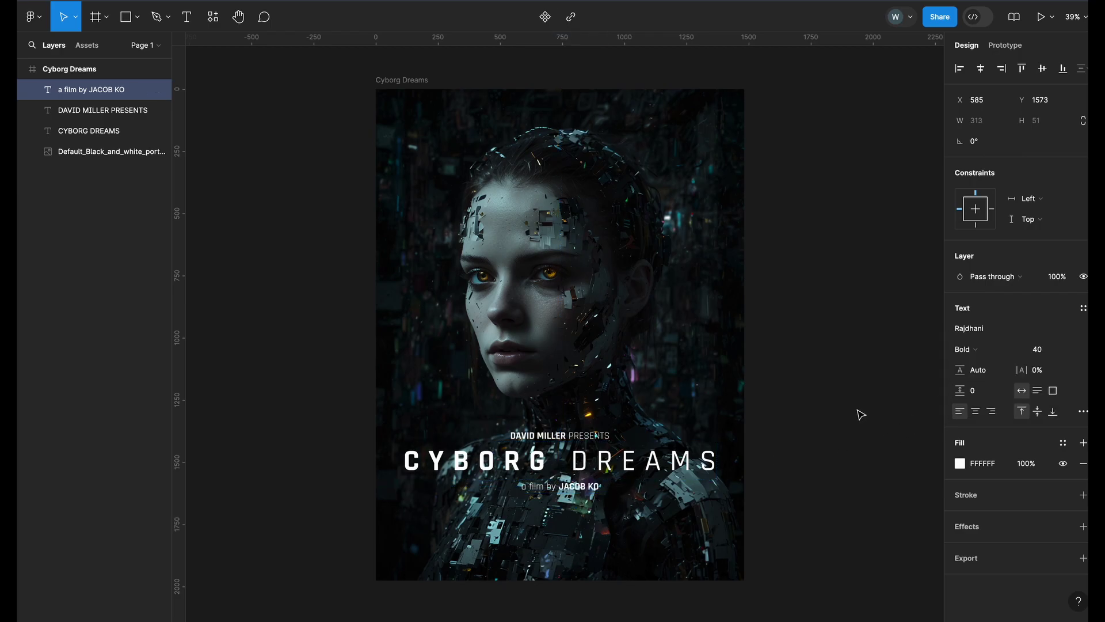
key("Escape")
left_click(827, 395)
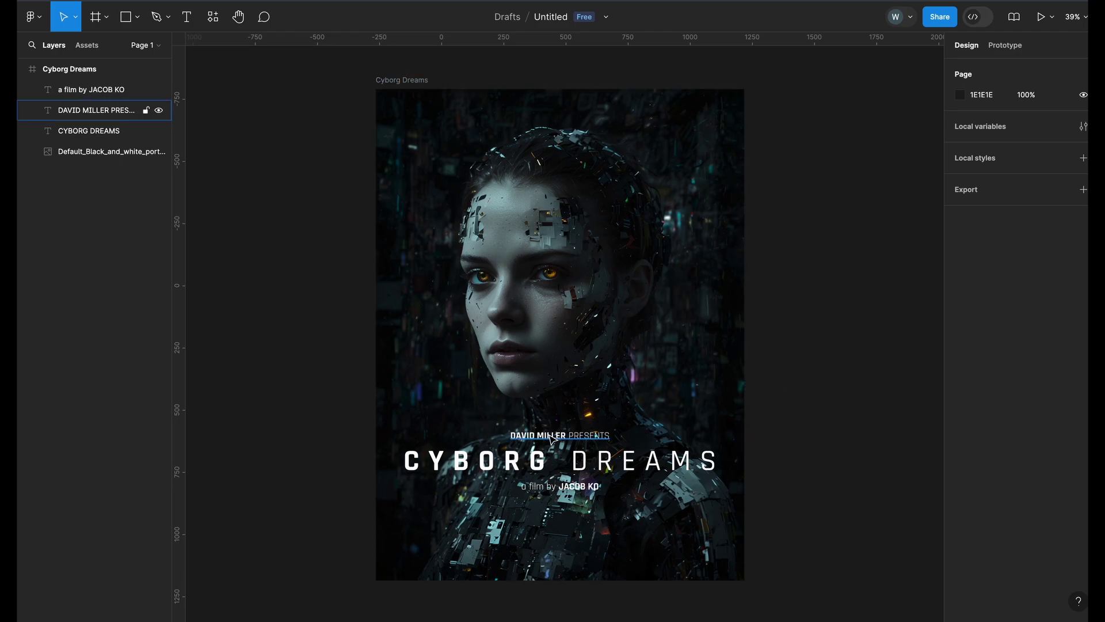
Step: Stack the presenter credit at Y 1320 and the director credit centred beneath it, directly above the title positioned at Y 1434
left_click_drag(552, 437, 551, 425)
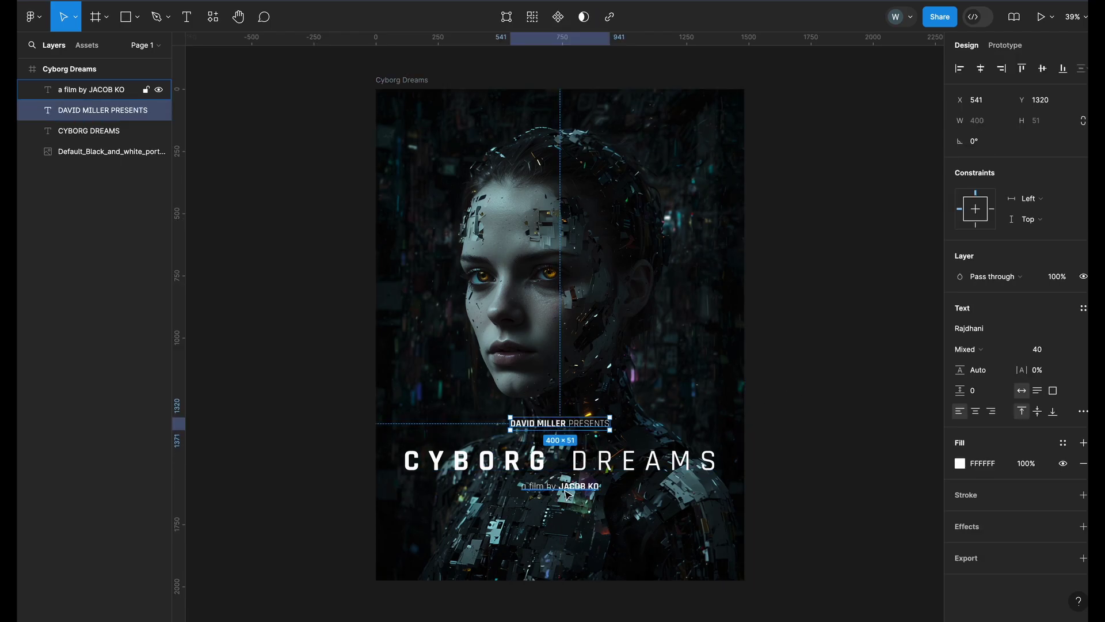
left_click_drag(567, 492, 614, 470)
left_click(791, 436)
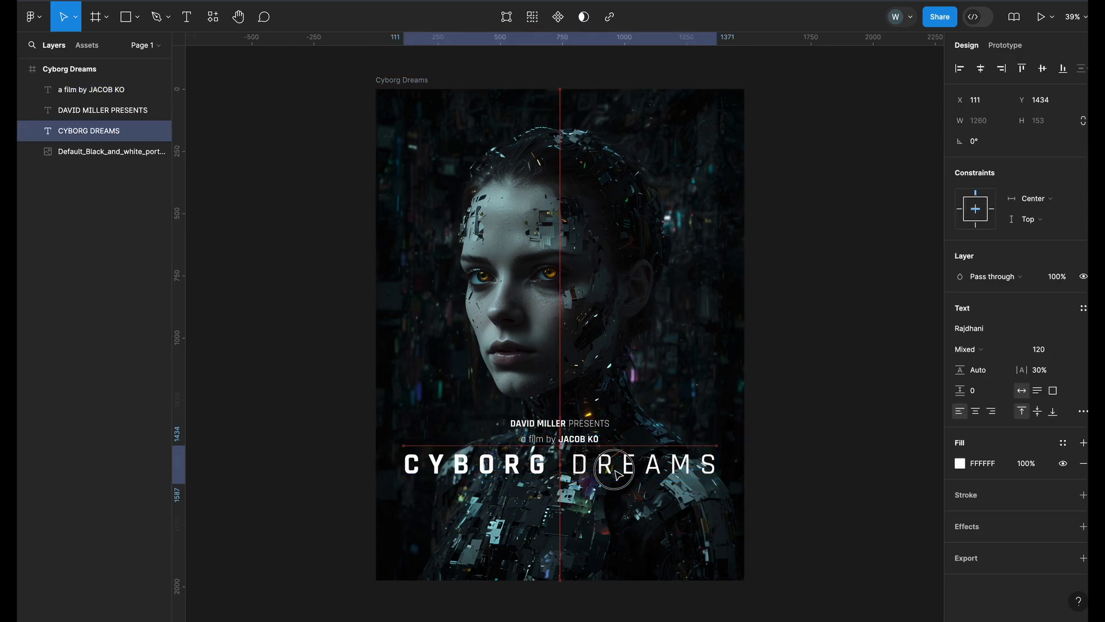
left_click(767, 445)
Step: Change the "CYBORG DREAMS" title font to Orbitron and set its size to 100
left_click(611, 471)
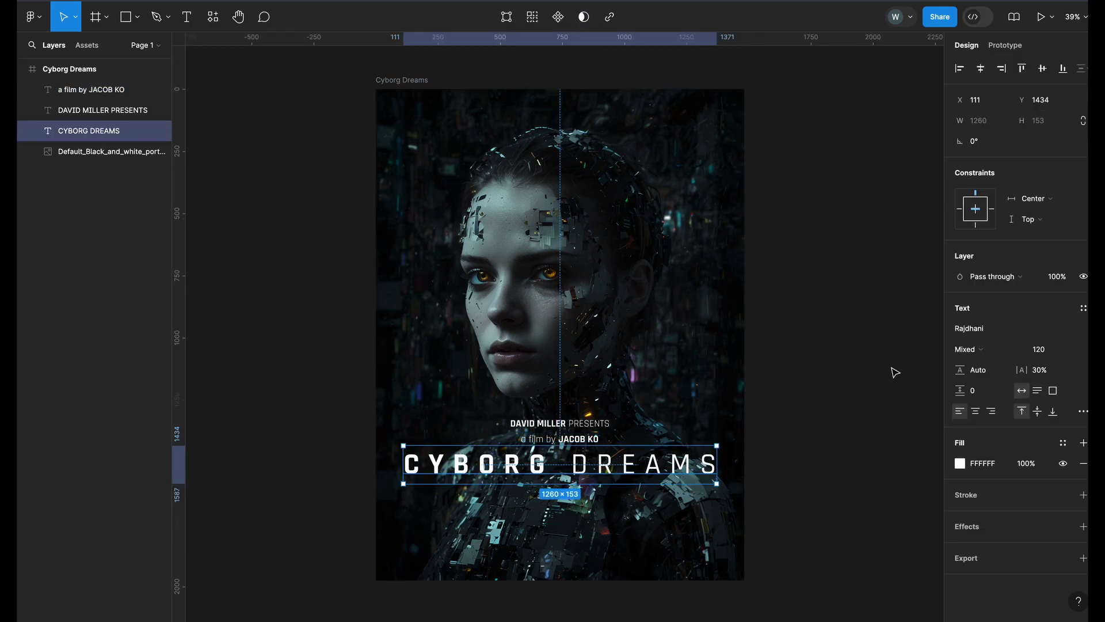
left_click(991, 329)
type("or")
left_click(824, 355)
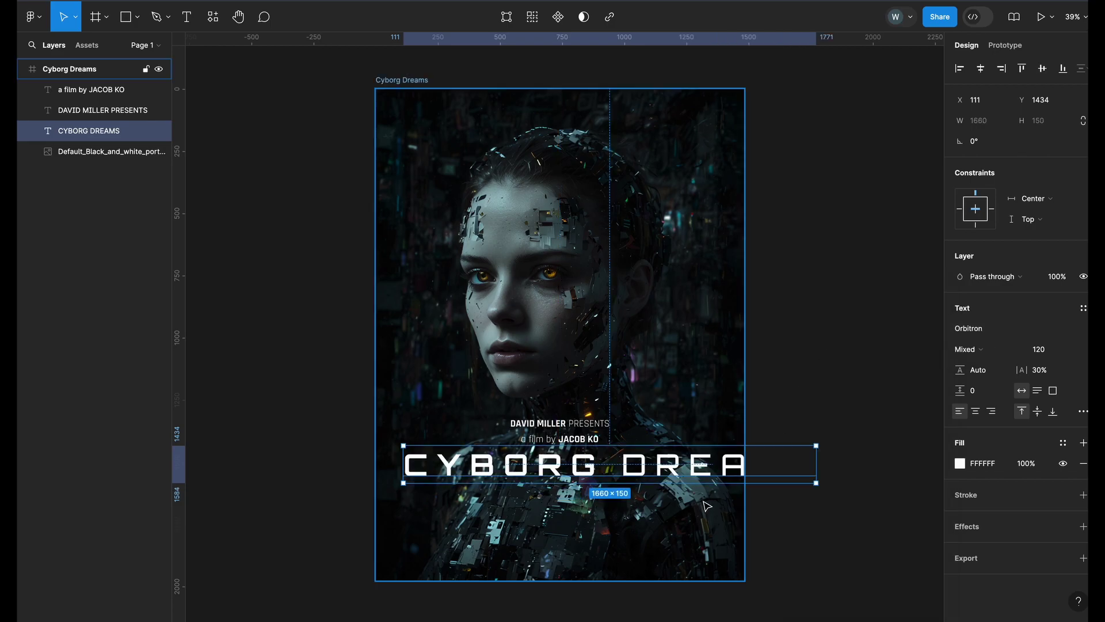
left_click_drag(686, 475, 650, 475)
left_click(1038, 348)
type("100")
Step: Give CYBORG a heavier weight than DREAMS, and make the title size 90 with centred text, in the middle of the poster's width
double_click(650, 462)
left_click(969, 349)
left_click(983, 334)
double_click(468, 462)
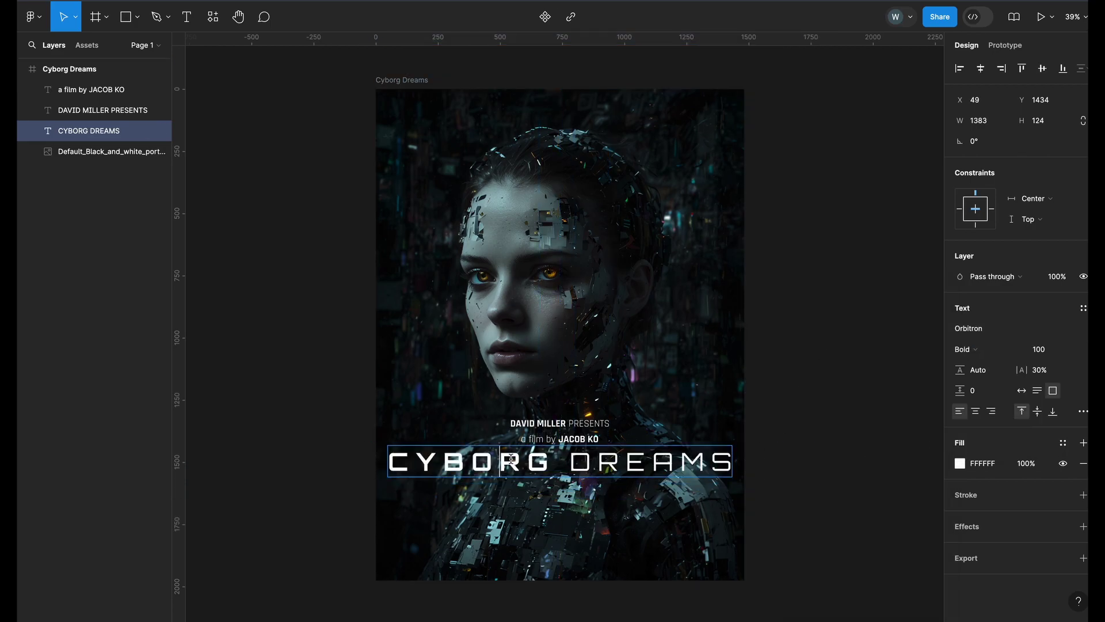
left_click(969, 349)
left_click(978, 380)
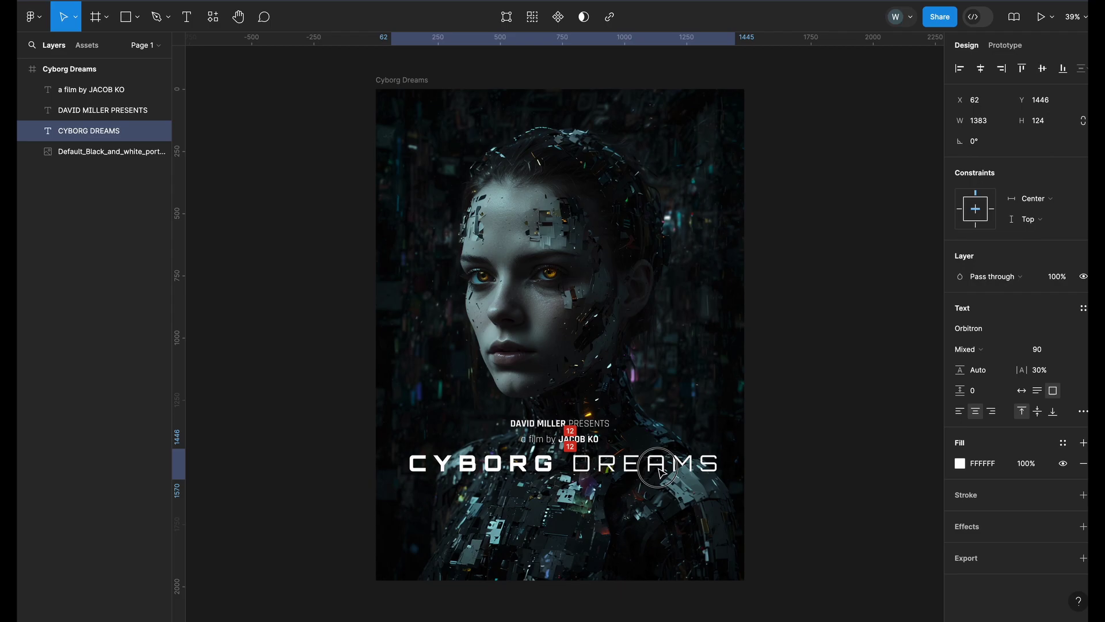
left_click(848, 443)
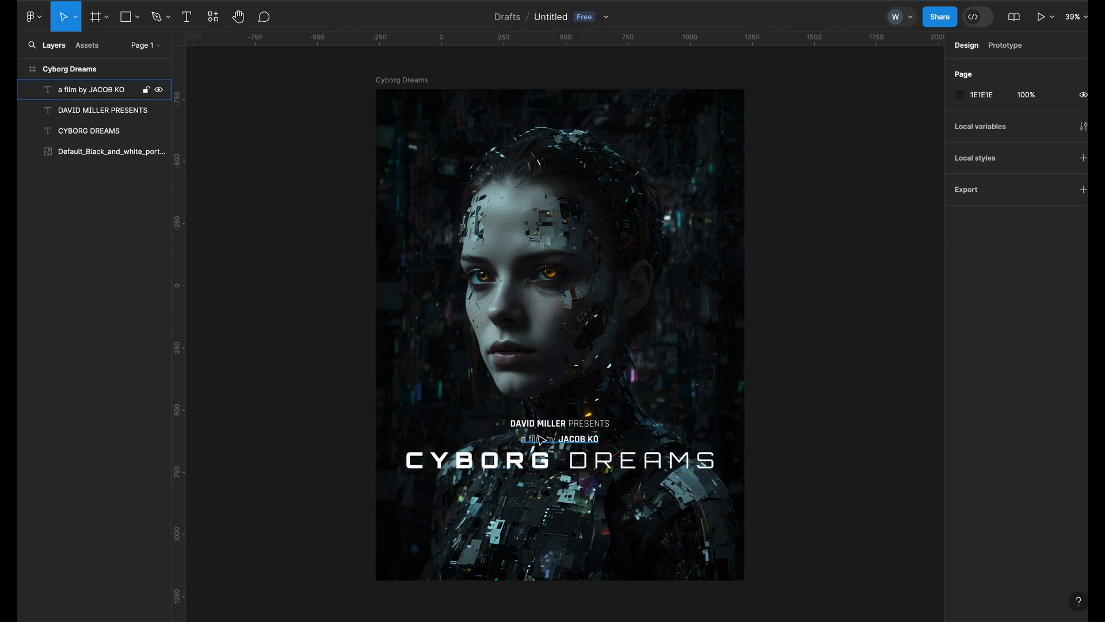
Step: Duplicate the director credit and place the copy below the title's left end at about X 104, Y 1577
left_click(540, 440)
left_click_drag(545, 446, 431, 500)
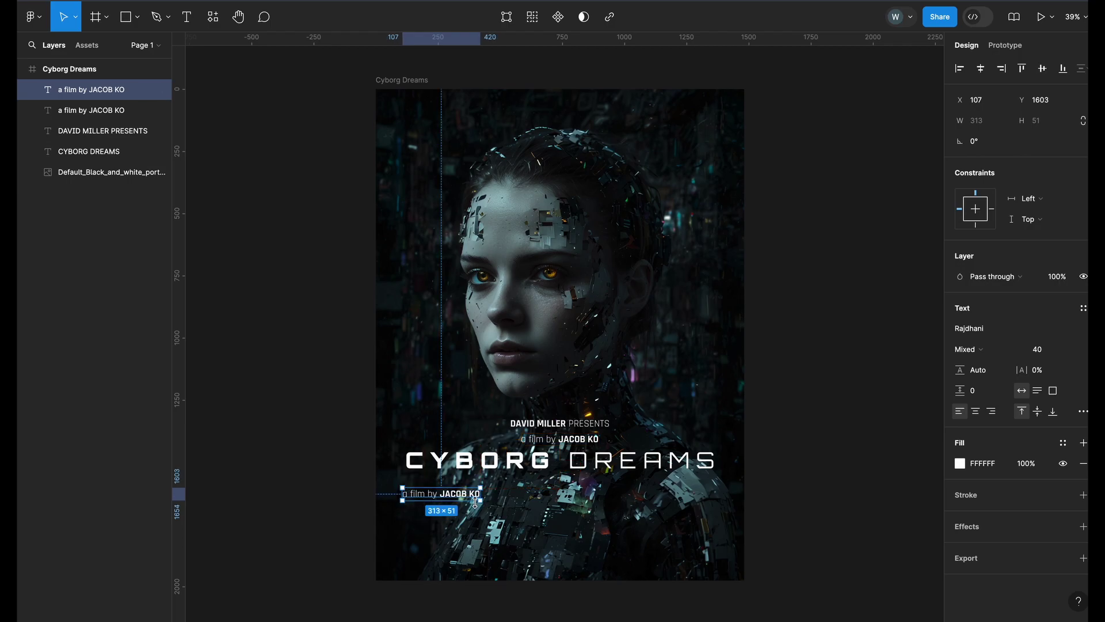
mouse_move(450, 503)
left_mouse_down()
mouse_move(428, 488)
mouse_move(459, 488)
mouse_move(438, 487)
left_mouse_up()
Step: Reword the copied credit as "a", the producer's full name in bold capitals, and "production" in the Regular weight
double_click(430, 490)
left_click(431, 489)
key("BackSpace")
key("BackSpace")
key("BackSpace")
key("BackSpace")
key("BackSpace")
key("BackSpace")
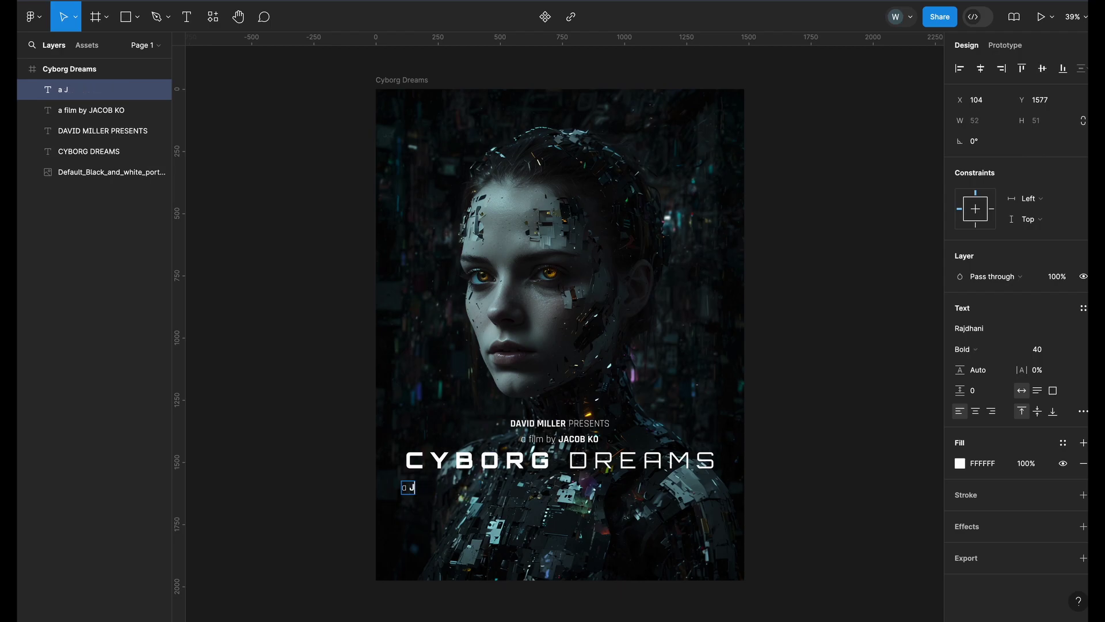
type("STEVEN KANG production")
left_click_drag(439, 490, 409, 489)
left_click(978, 345)
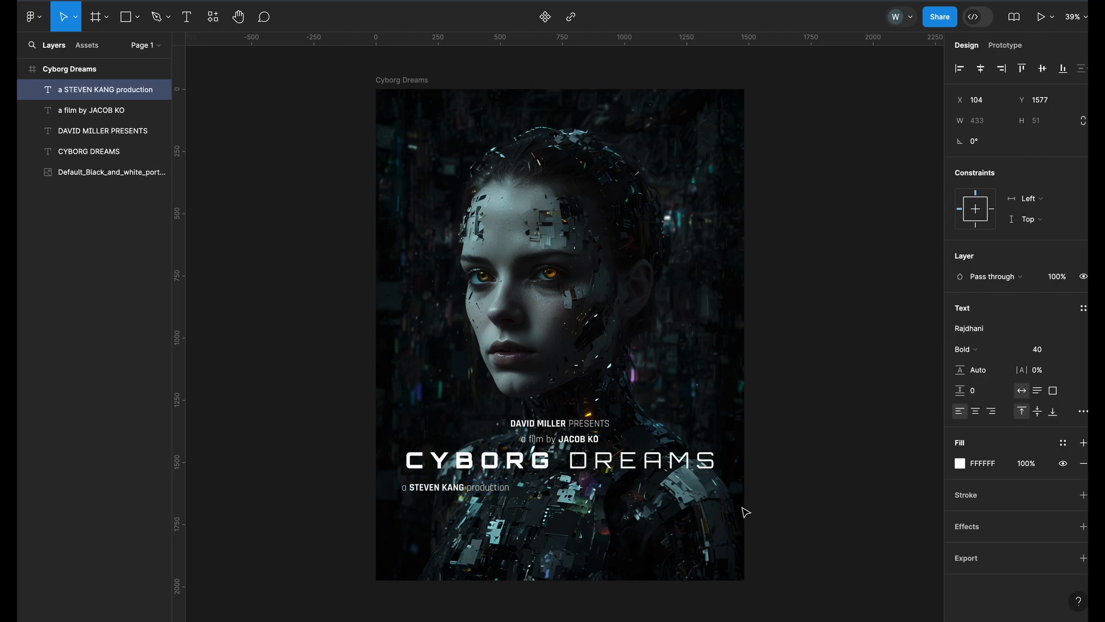
key("Escape")
Step: Duplicate the production credit to its right at X 560 and reword it as "in association with", the presenter's full name, and "presents"
left_click_drag(494, 489, 704, 490)
double_click(570, 489)
left_click(520, 488)
key("BackSpace")
type("in association with")
left_click(611, 489)
type("DAVID MILLER ")
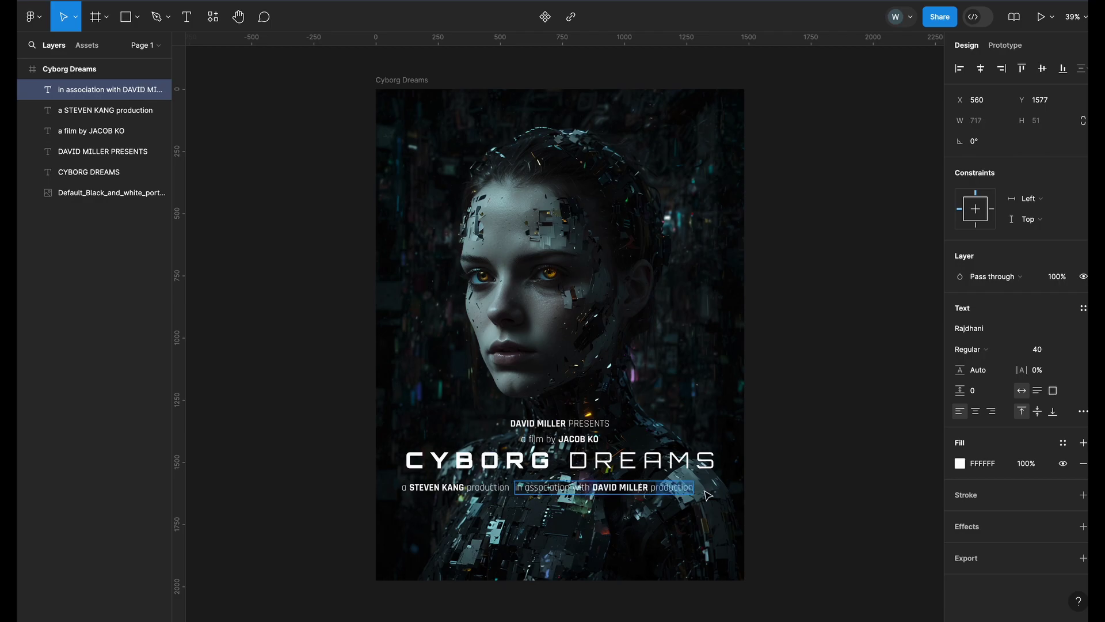
type("presents")
key("Escape")
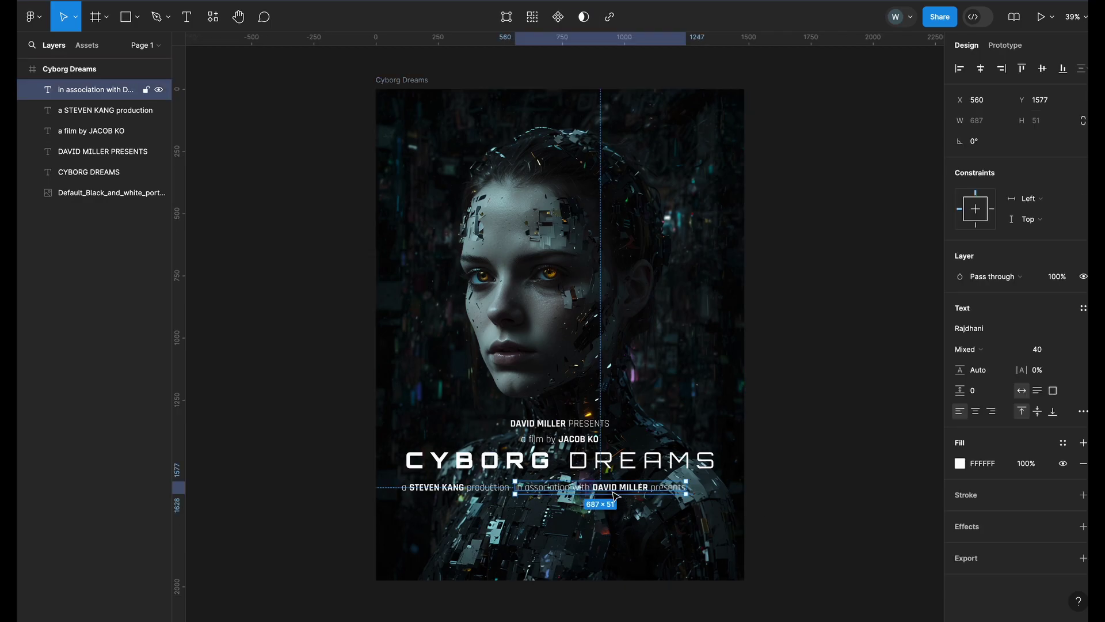
Step: Combine the two credits under the title into a horizontal auto layout with top-left alignment and a gap of 16
left_click(471, 494, "shift")
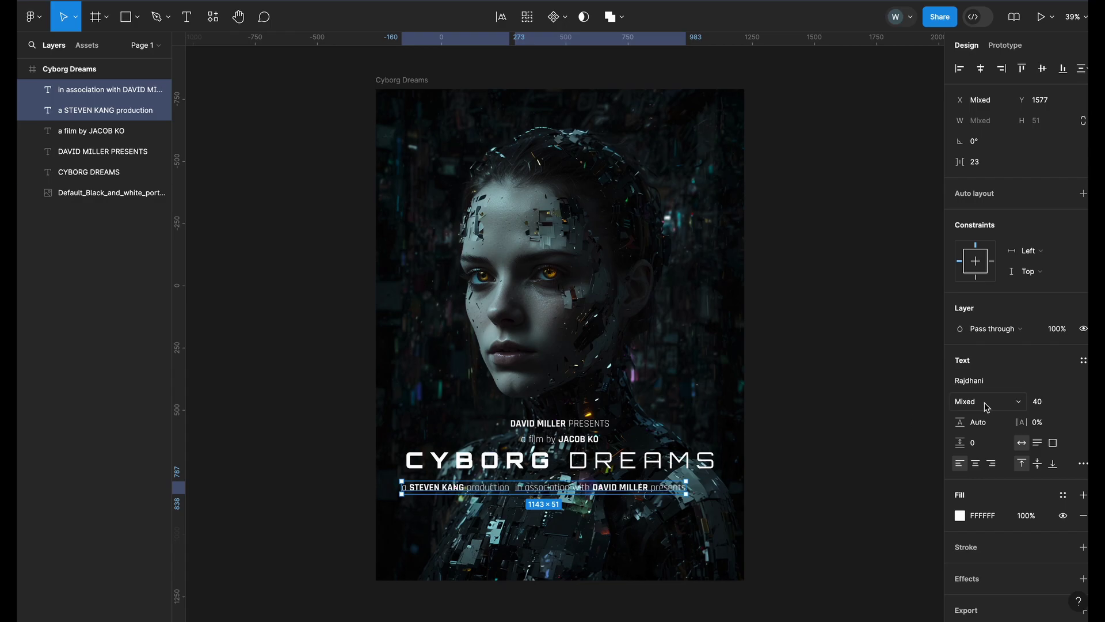
left_click(1082, 196)
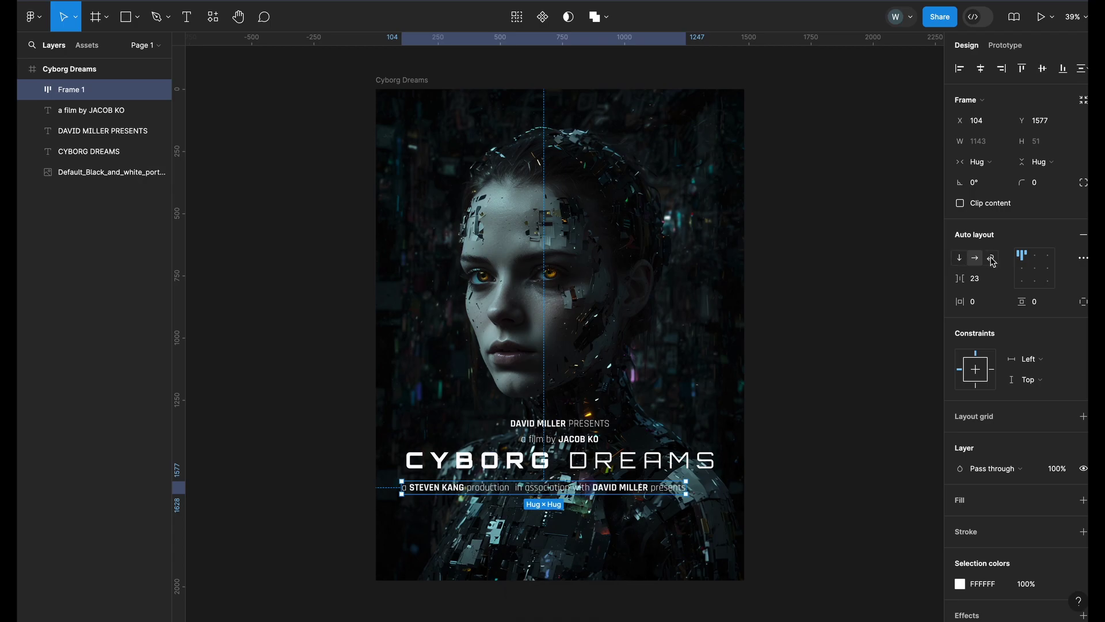
left_click(1036, 259)
left_click(1024, 256)
left_click(988, 285)
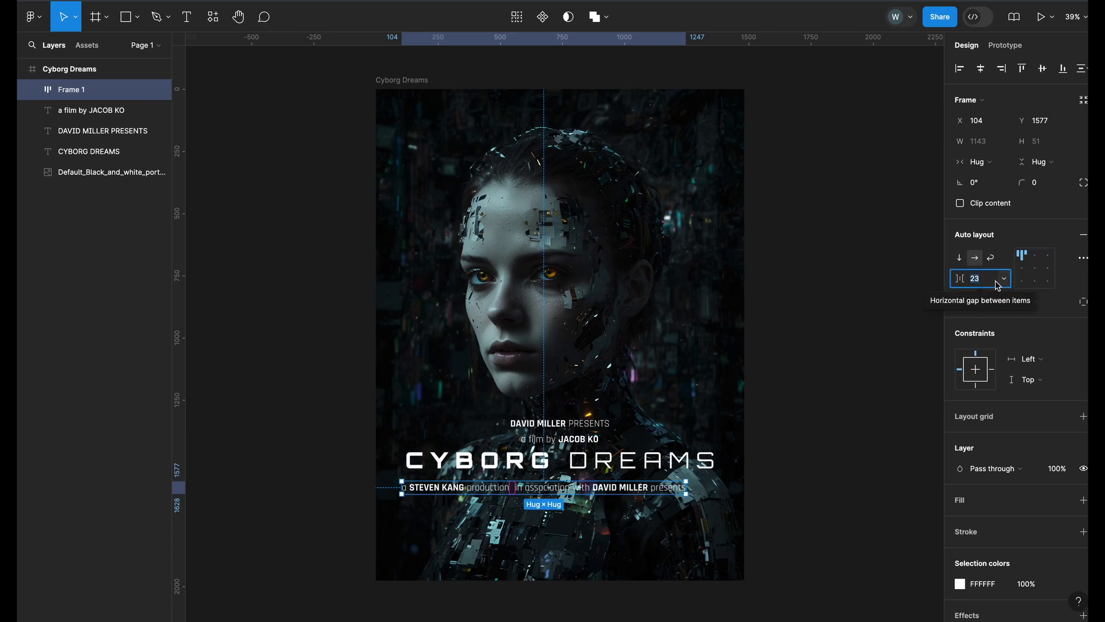
mouse_move(957, 281)
left_mouse_down()
mouse_move(823, 306)
mouse_move(1080, 254)
mouse_move(1018, 254)
mouse_move(975, 282)
left_mouse_up()
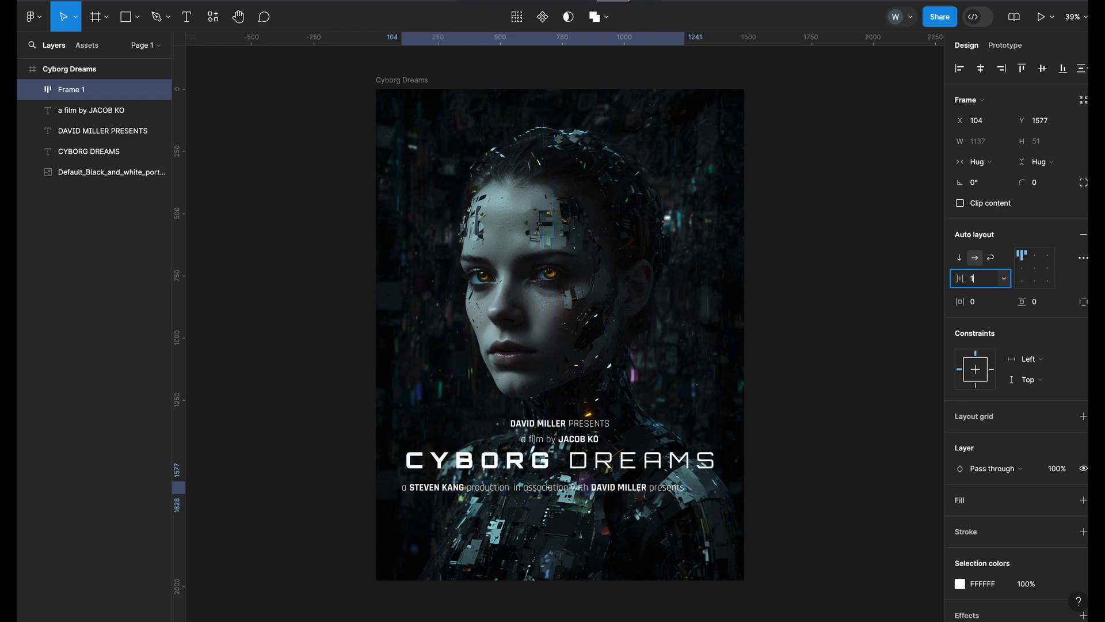
type("6")
key("Return")
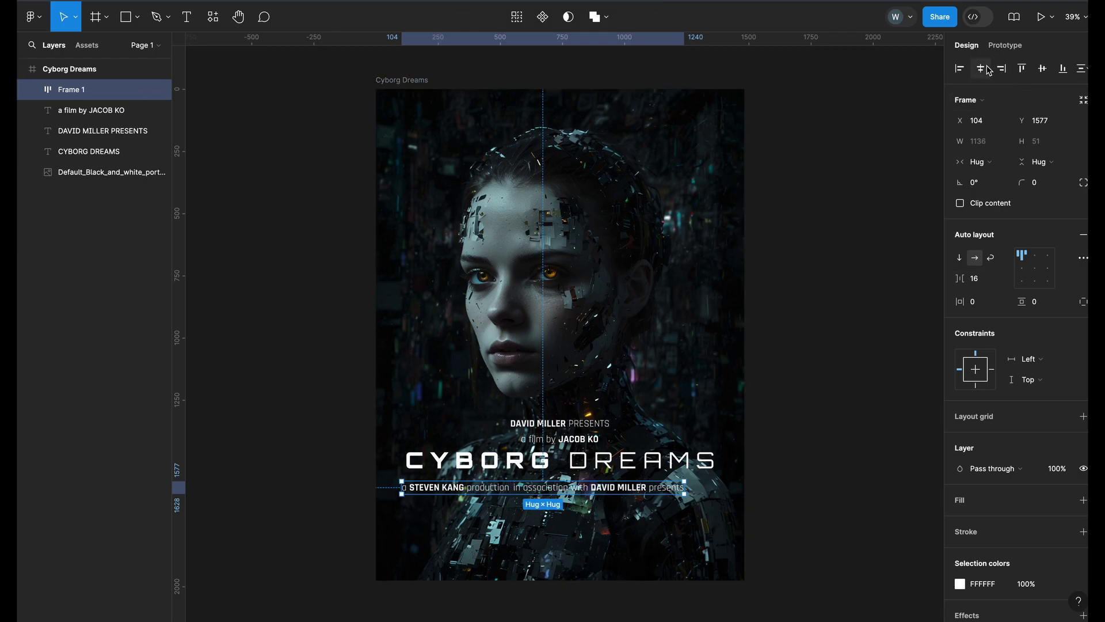
Step: Centre the production credit row horizontally in the poster and move it down to about Y 1608
left_click(858, 300)
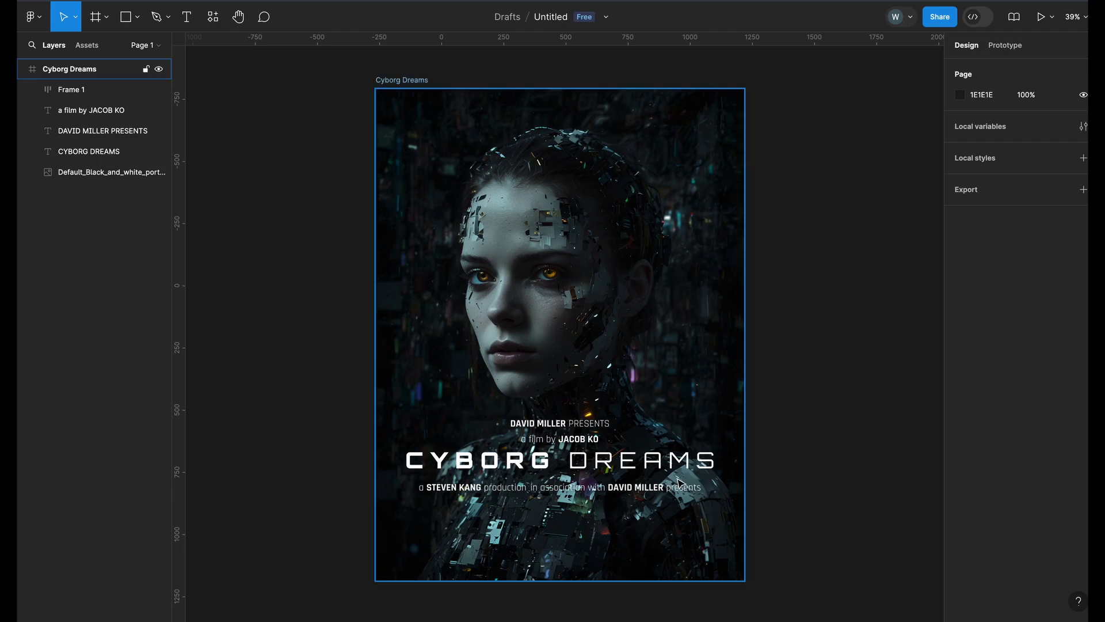
left_click_drag(647, 488, 647, 496)
left_click(828, 439)
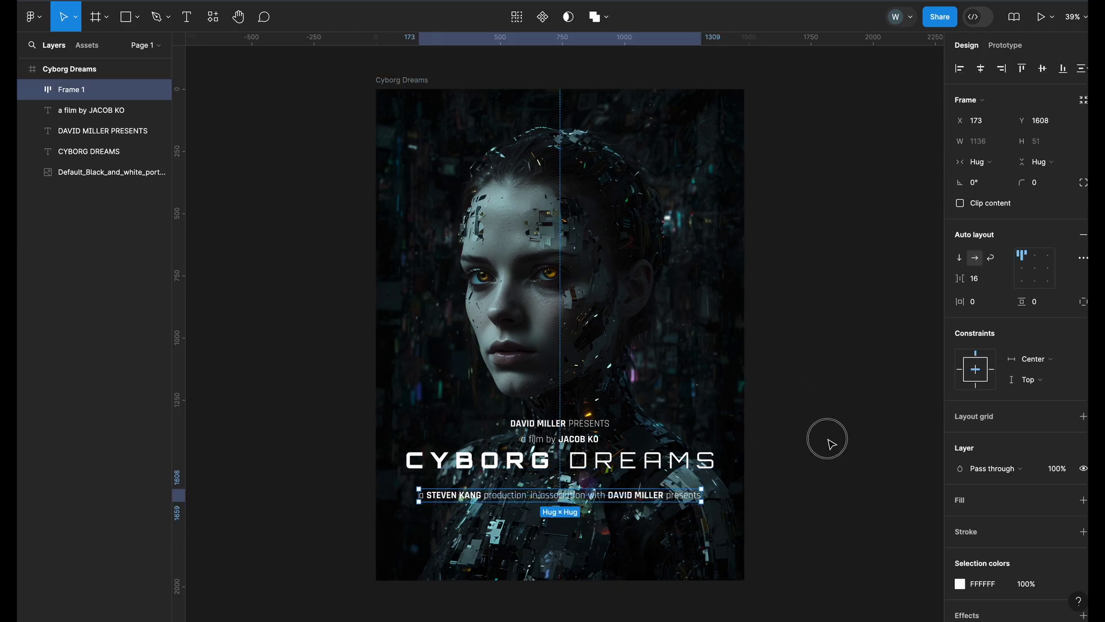
left_click(829, 441)
Step: Add a "director of photography" credit at about X 101, Y 1699, with the cinematographer's full name in bold capitals
key("t")
left_click(401, 517)
type("director of photography")
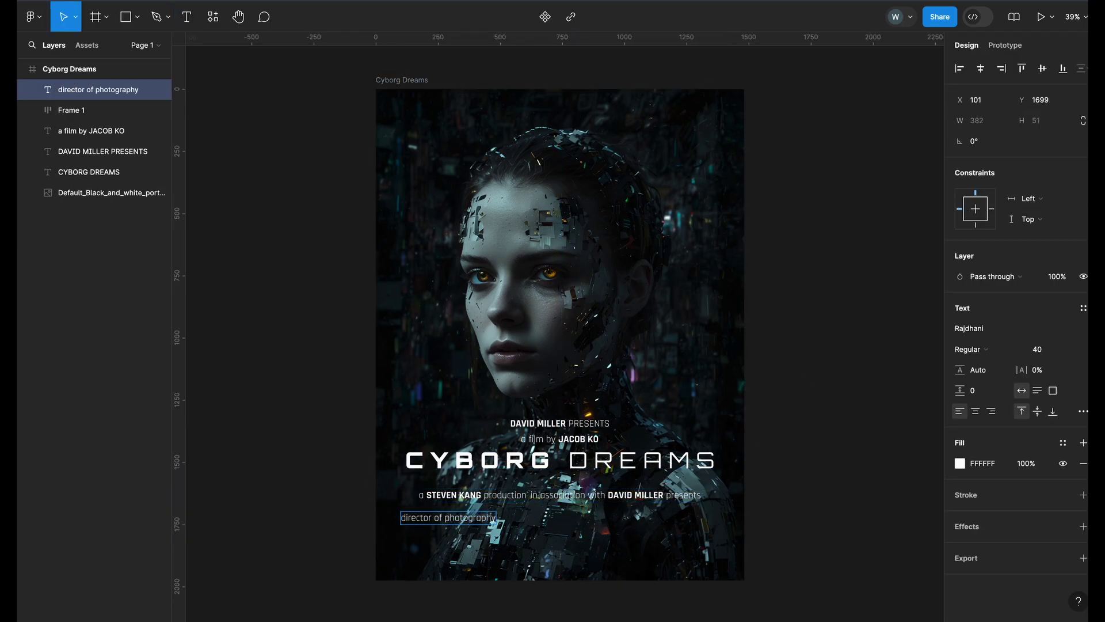
type(" JOHANSSON SPARK")
left_click(960, 349)
left_click(977, 382)
left_click_drag(498, 518, 723, 517)
left_click(966, 349)
left_click(976, 365)
key("Escape")
Step: Duplicate the photography credit to its right at about X 812 and reword it as "edited by" followed by the editor's name
double_click(666, 517)
left_click_drag(578, 516, 735, 529)
type("edited by ")
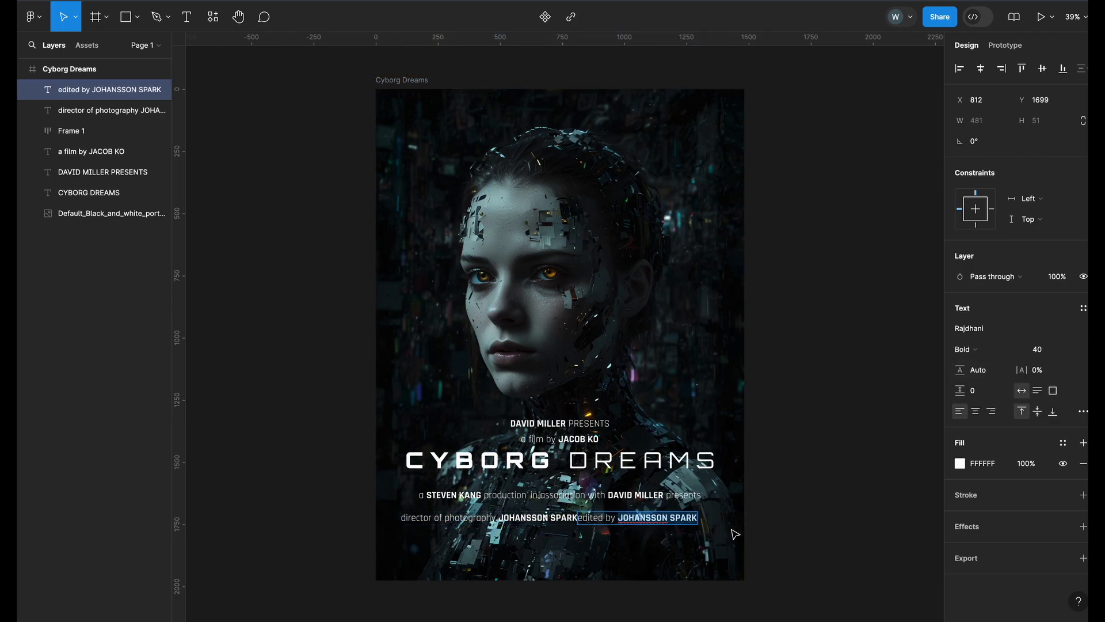
type("HUAN LI")
key("Escape")
Step: Duplicate the editor credit to its right at about X 1123 and reword it as "written by" followed by the writer's name
left_click_drag(620, 517, 698, 517, "alt")
double_click(694, 517)
left_click_drag(656, 517, 731, 517)
type("written by KIM DAY")
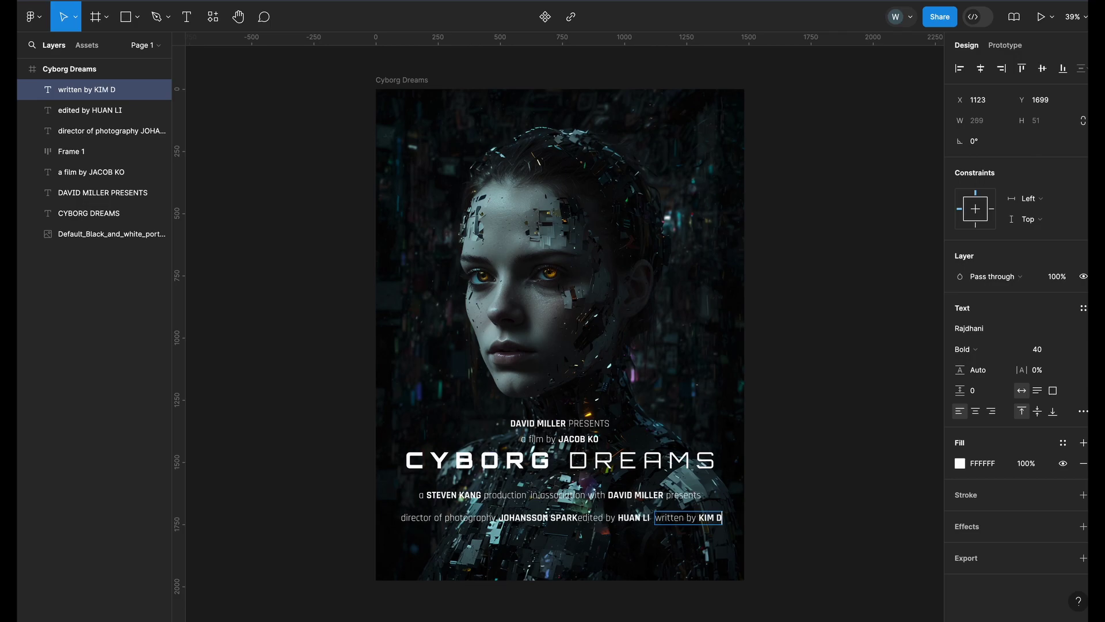
key("Escape")
Step: Combine the photography, editing and writing credits into an auto layout row centred just beneath the production credit row
left_click(95, 130, "shift")
key("shift+a")
left_click(789, 382)
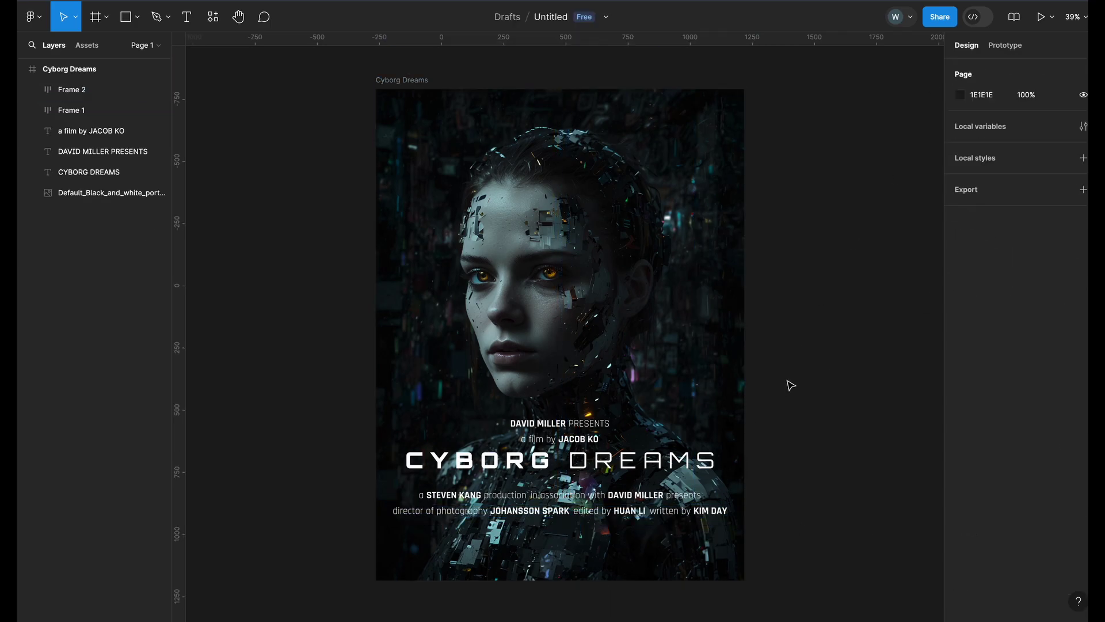
Step: Add a "casting director" credit at about X 72, Y 1762, with the casting director's full name in bold capitals
key("t")
left_click(393, 528)
type("casting director")
key("ctrl+b")
type("JIMMY BAY")
key("Escape")
Step: Duplicate the casting credit to its right at about X 541 and reword it as "costume designer" followed by the designer's full name
key("ctrl+d")
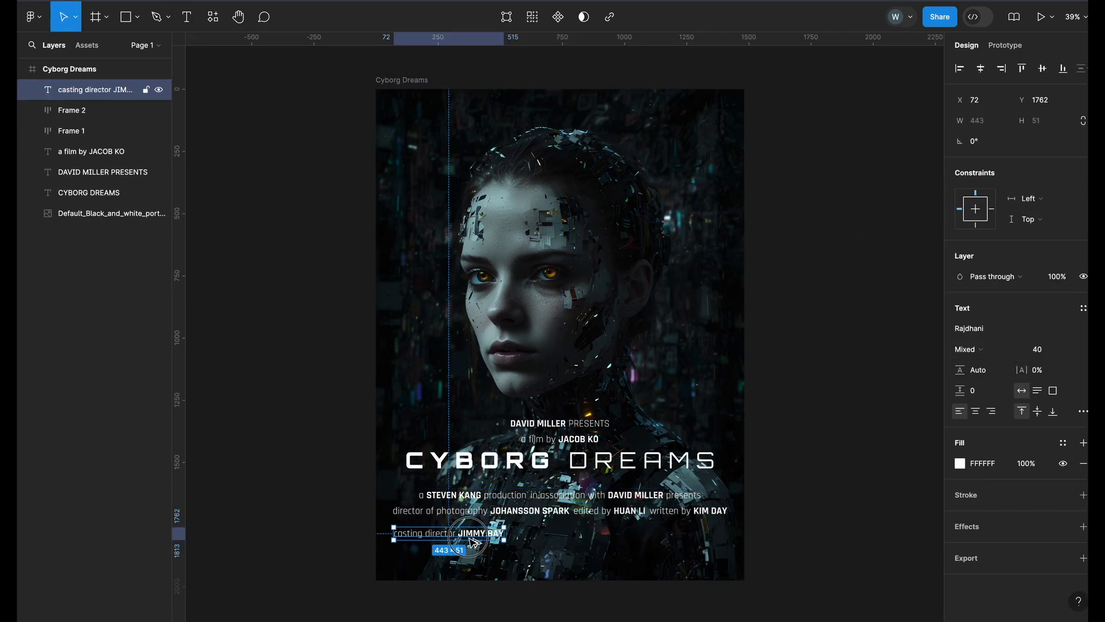
left_click_drag(398, 529, 630, 533)
type("costume designer BENJAMIN DERAK")
key("Escape")
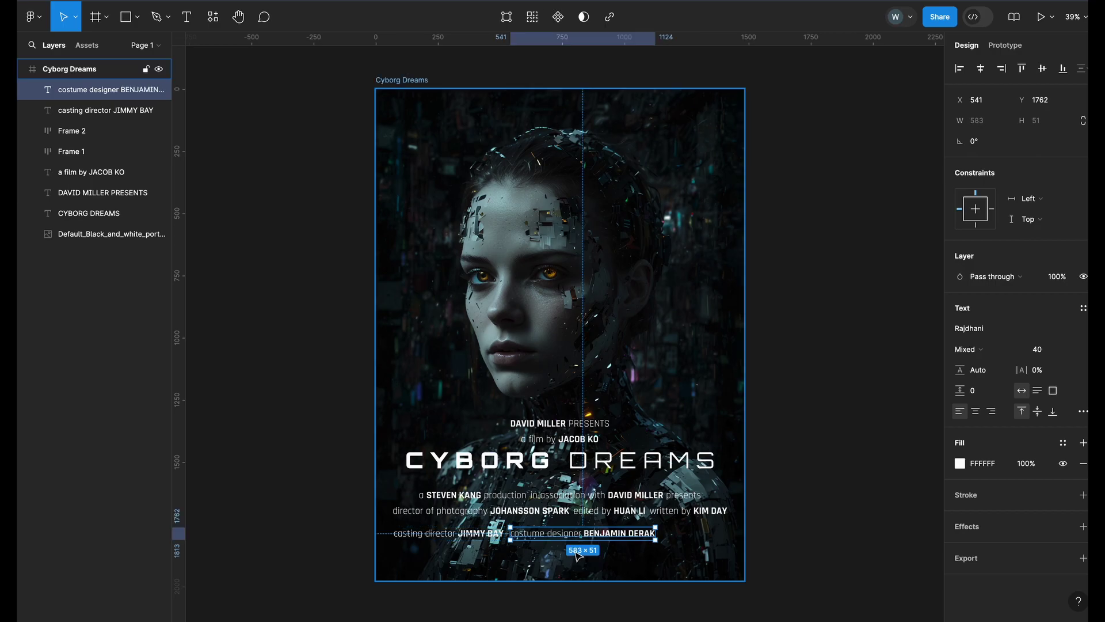
Step: Duplicate the costume designer credit to its right at X 1002 and reword it as "stunts" followed by the stunt performer's full name
double_click(669, 534)
left_click_drag(554, 534, 740, 541, "alt")
type("stunts GARY DANTON")
key("Escape")
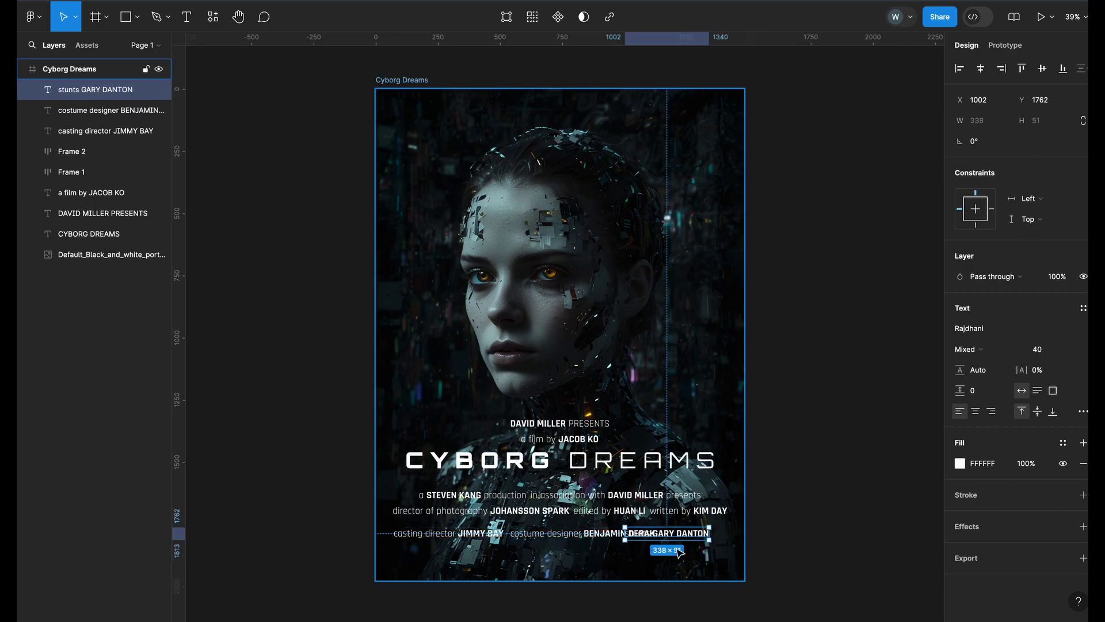
Step: Shift the stunts credit right and combine it with the casting and costume credits into an auto layout row beneath the photography row
left_click_drag(668, 533, 705, 533)
left_click(583, 533, "shift")
left_click(449, 533, "shift")
left_click(1083, 195)
left_click(769, 505)
Step: Add a "produced by" credit at about X 72, Y 1826, with the producer's full name in bold capitals
key("t")
left_click(394, 543)
type("produced by LOUIS MACKENA")
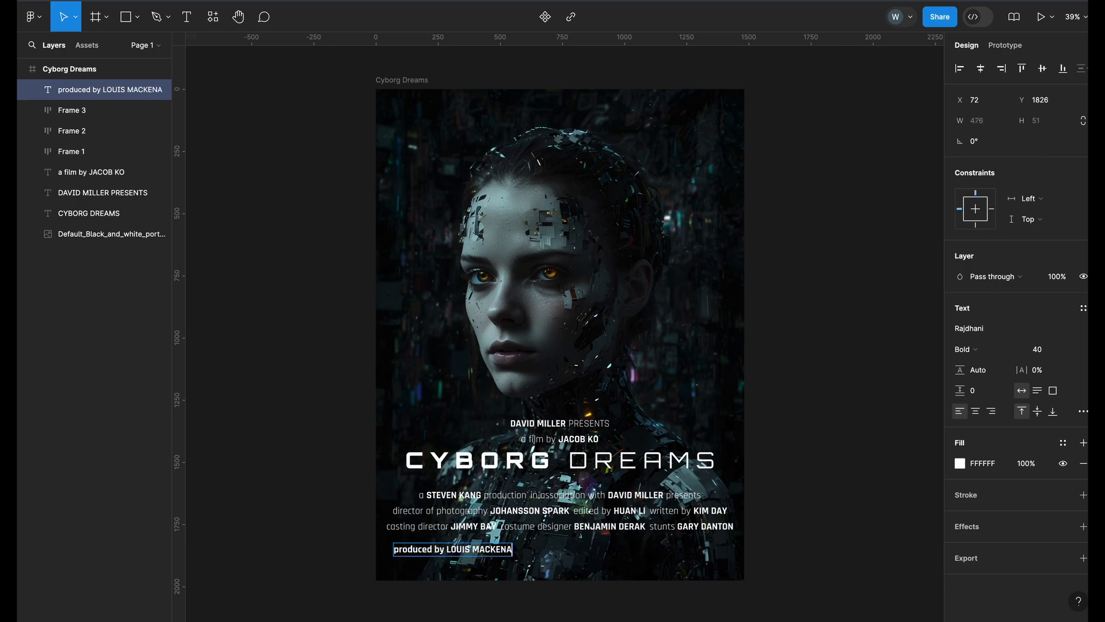
left_click(966, 348)
Step: Duplicate the producer credit twice along its row and reword the copies as "story by" and "first AD", each followed by the person's name
left_click_drag(443, 548, 637, 549)
left_click(972, 302)
double_click(599, 549)
type("story by NOEL JAMES")
left_click_drag(565, 548, 662, 548, "alt")
left_click_drag(618, 548, 645, 542)
type("first AD HARVEY LEE")
Step: Combine the producer, story and first AD credits into a horizontally centred auto layout row beneath the casting row, with 16 spacing
left_click(581, 548, "shift")
left_click(477, 548, "shift")
key("shift+a")
left_click(981, 69)
left_click(771, 518)
left_click(592, 542)
left_click(991, 279)
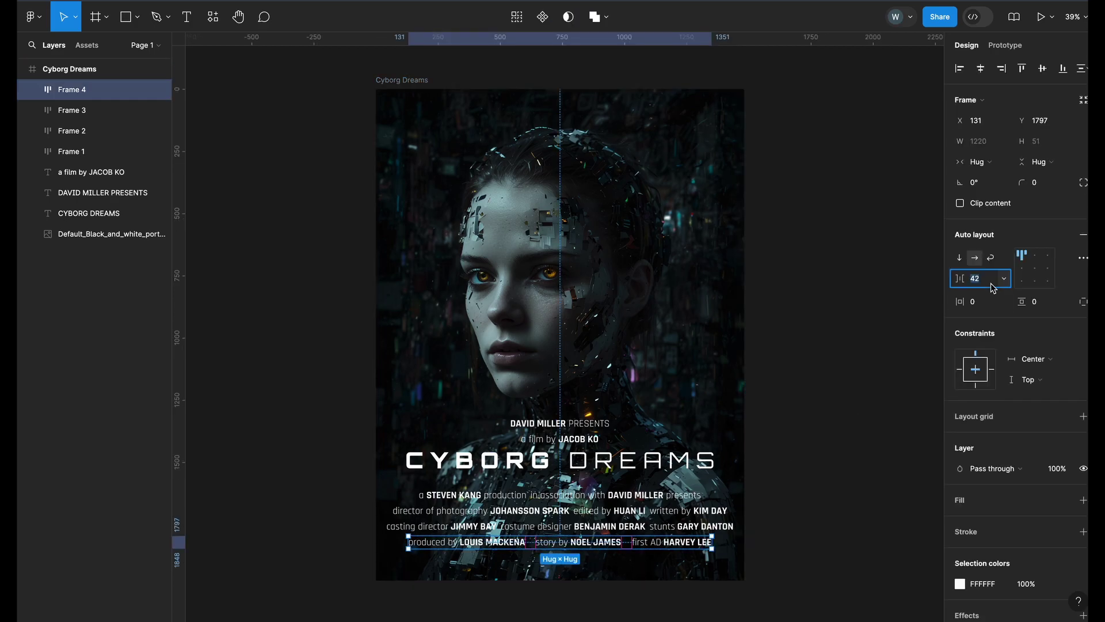
type("16")
key("Return")
left_click(789, 562)
Step: Add a "directed by" credit with the director's name in bold capitals, centred just beneath the producer credit row
key("t")
left_click(519, 565)
type("directed by JACOB KO")
left_click(965, 349)
left_click(973, 302)
mouse_move(569, 565)
left_mouse_down()
mouse_move(521, 565)
mouse_move(560, 557)
left_mouse_up()
left_click(833, 468)
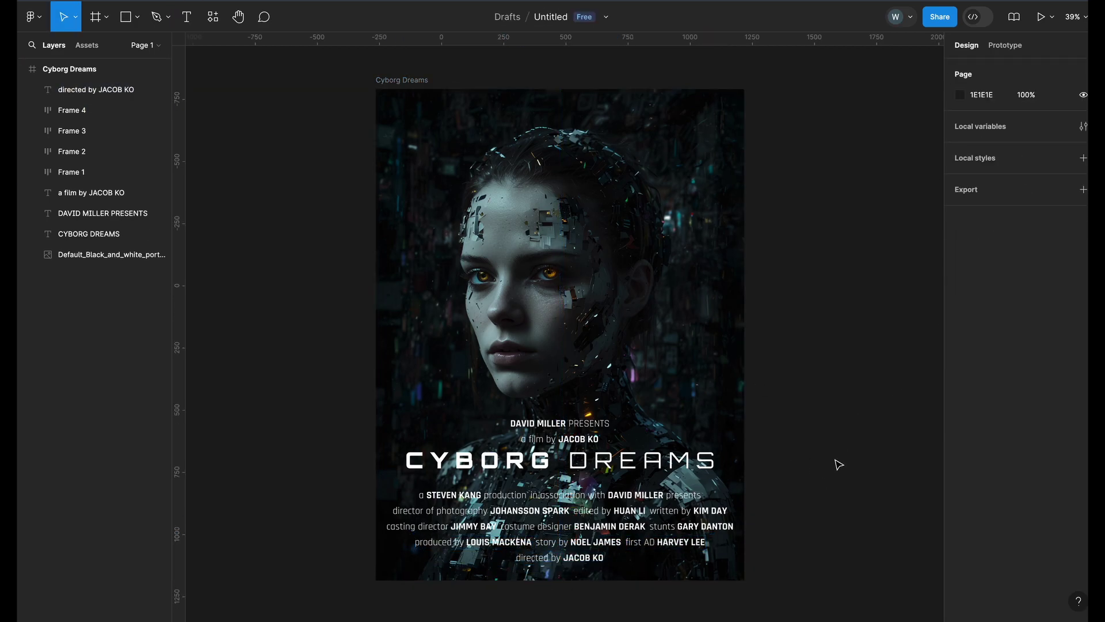
Step: Combine the four credit rows and the "directed by" credit into one vertical auto layout
left_click(659, 499)
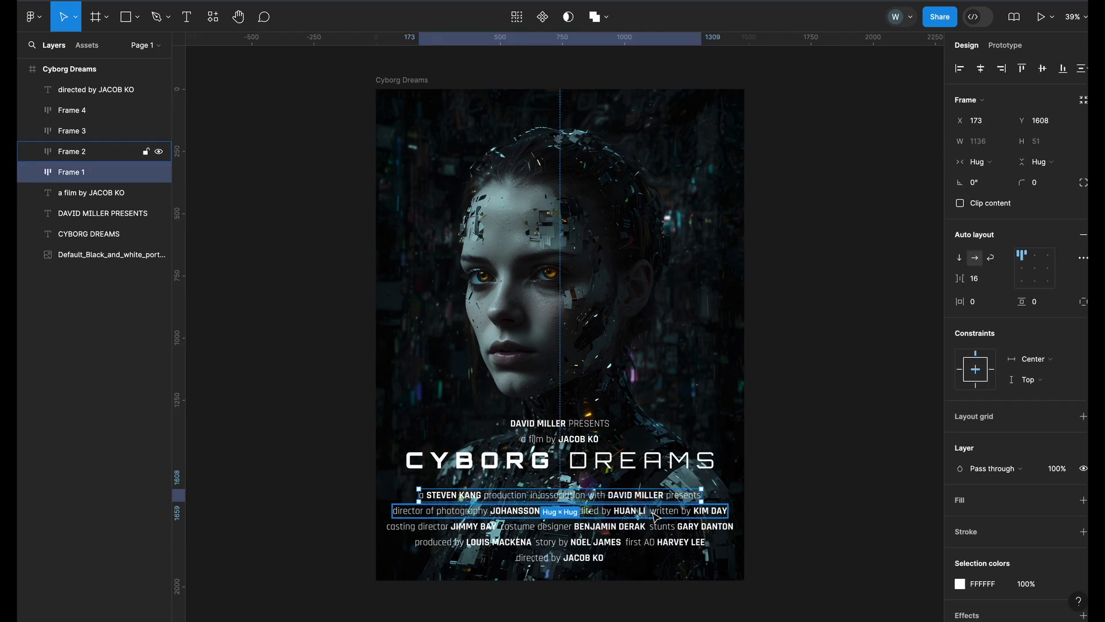
left_click(656, 512, "shift")
left_click(656, 527, "shift")
left_click(657, 528, "shift")
left_click(652, 542, "shift")
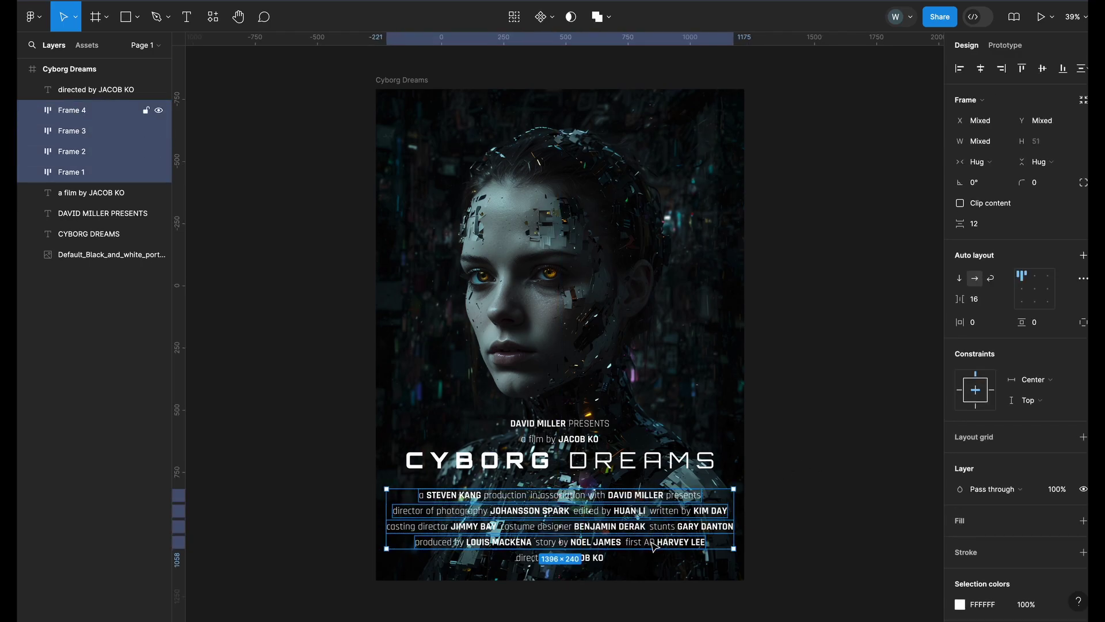
left_click(580, 558, "shift")
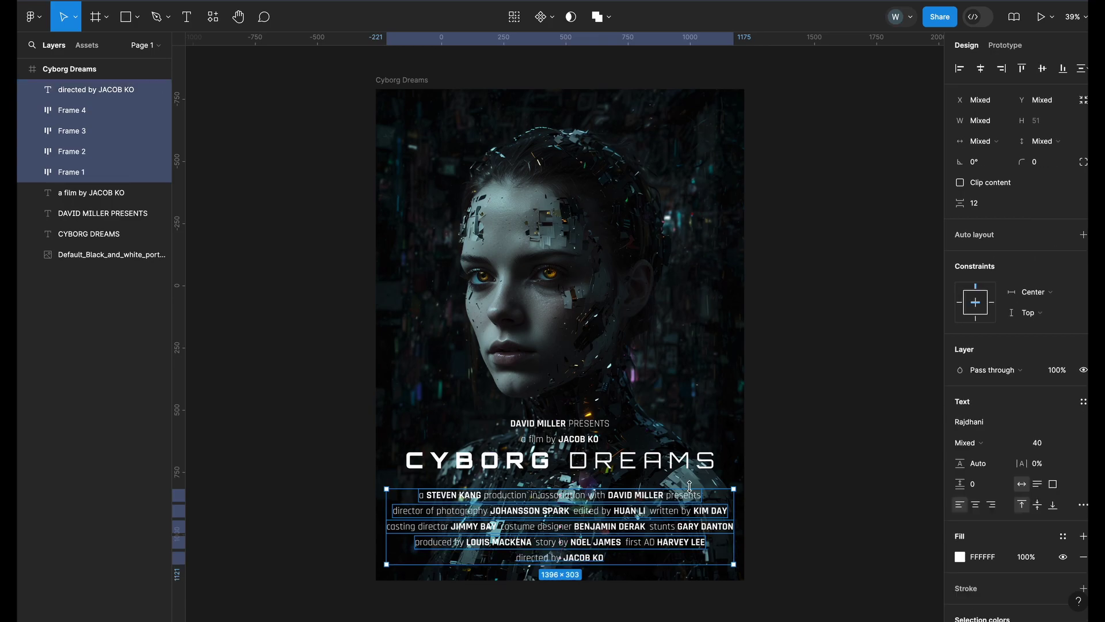
left_click(1082, 236)
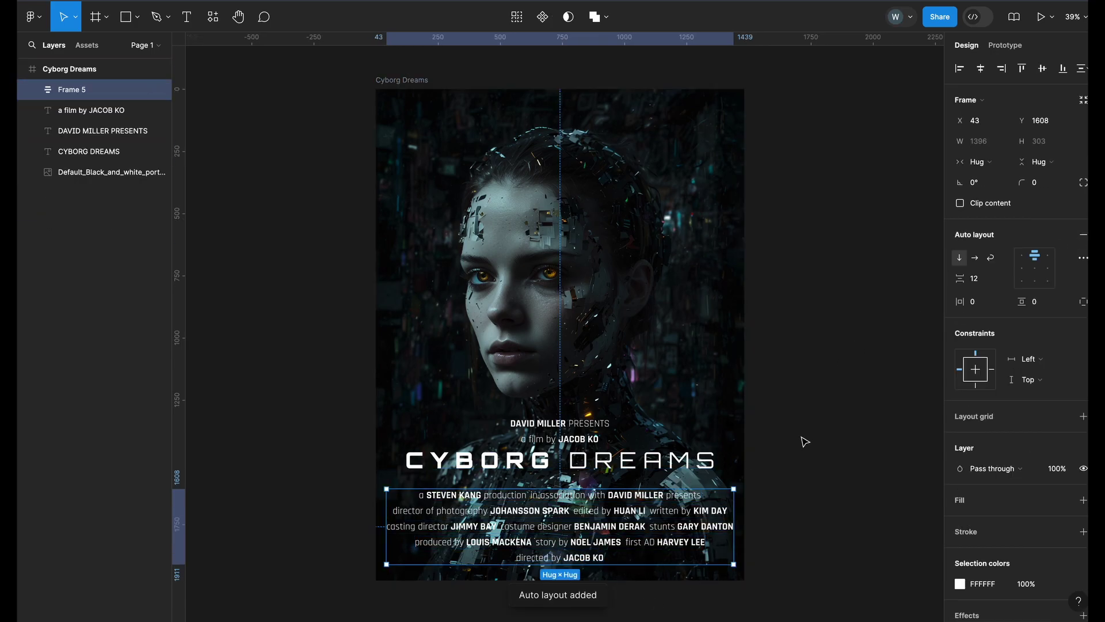
Step: Set the vertical spacing between the rows of the lower credits block to 16
left_click(987, 282)
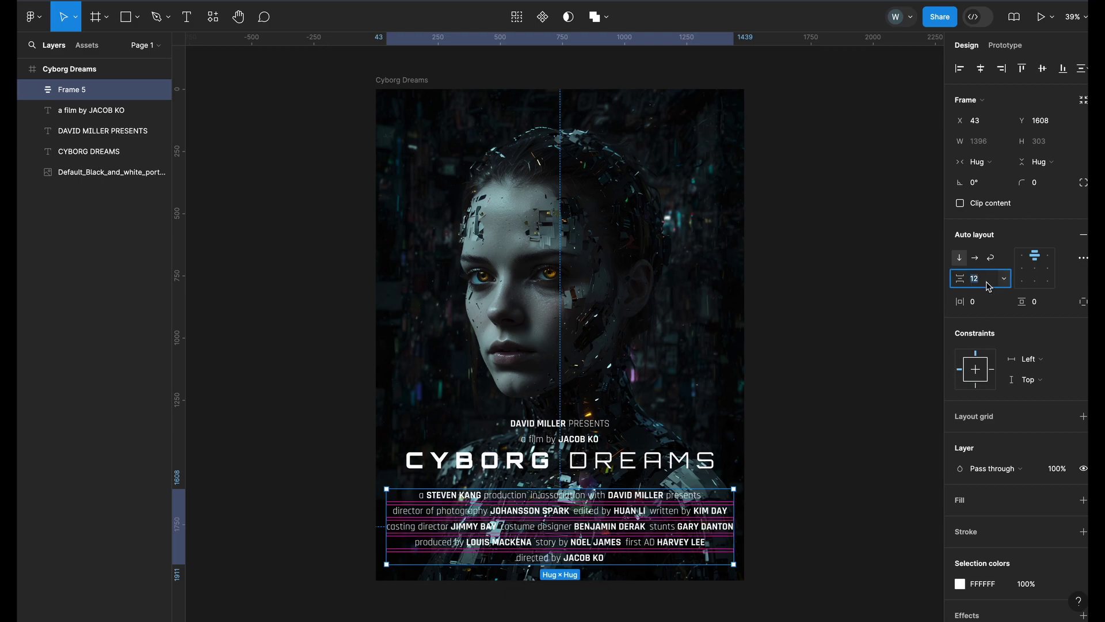
type("16")
key("Return")
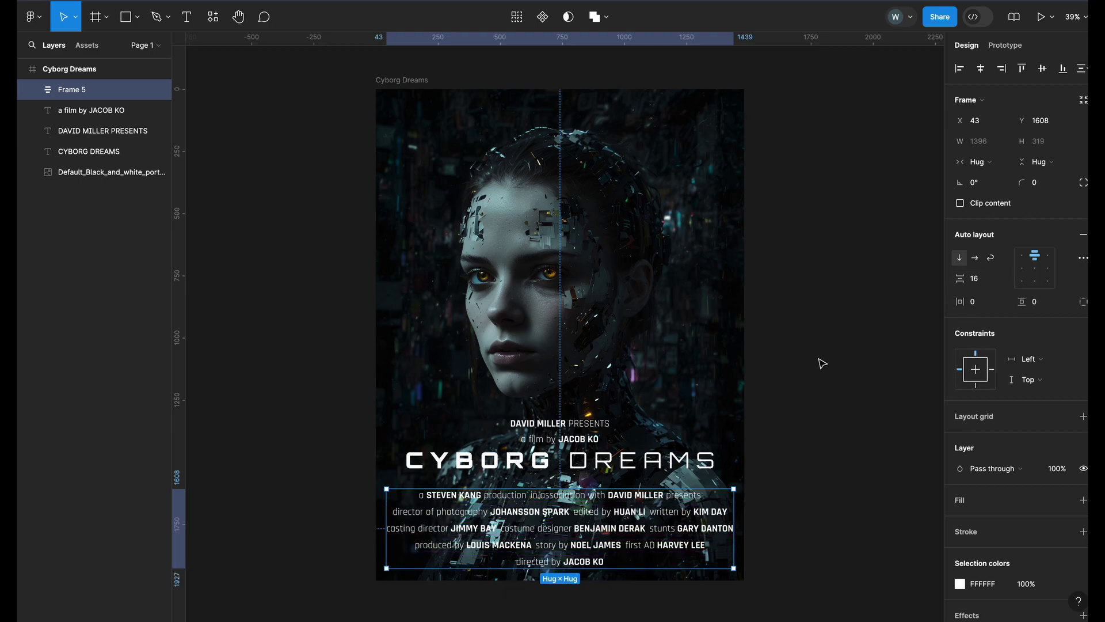
left_click(822, 362)
Step: Combine the presenter line, the "a film by" line and the title into a vertical auto layout and raise it to about Y 1284
left_click(541, 427)
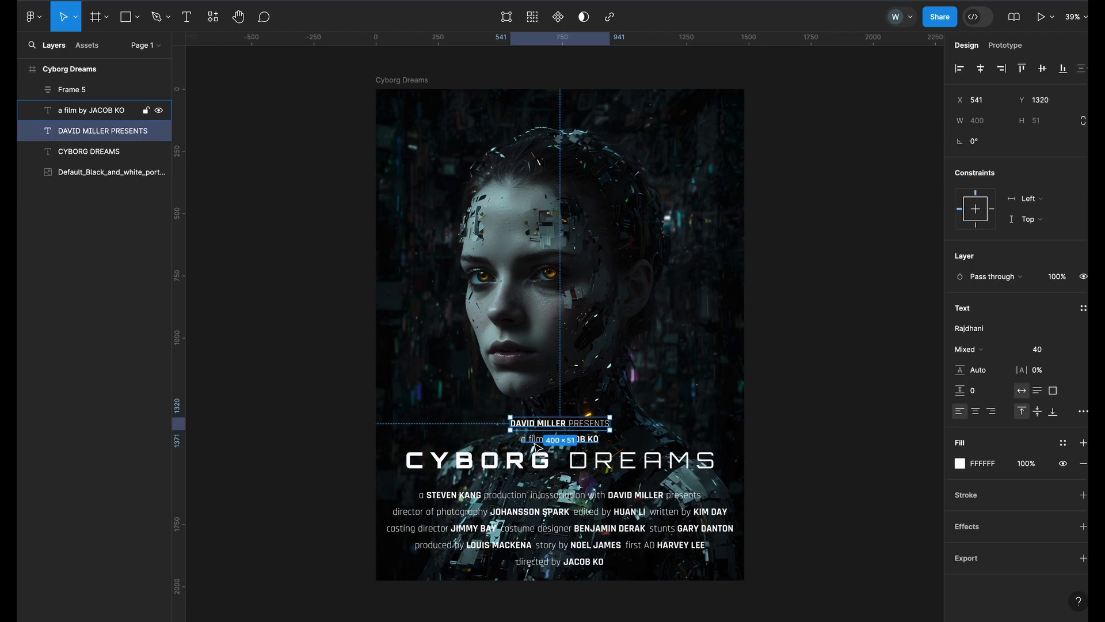
left_click(538, 441, "shift")
left_click(533, 460, "shift")
key("shift+a")
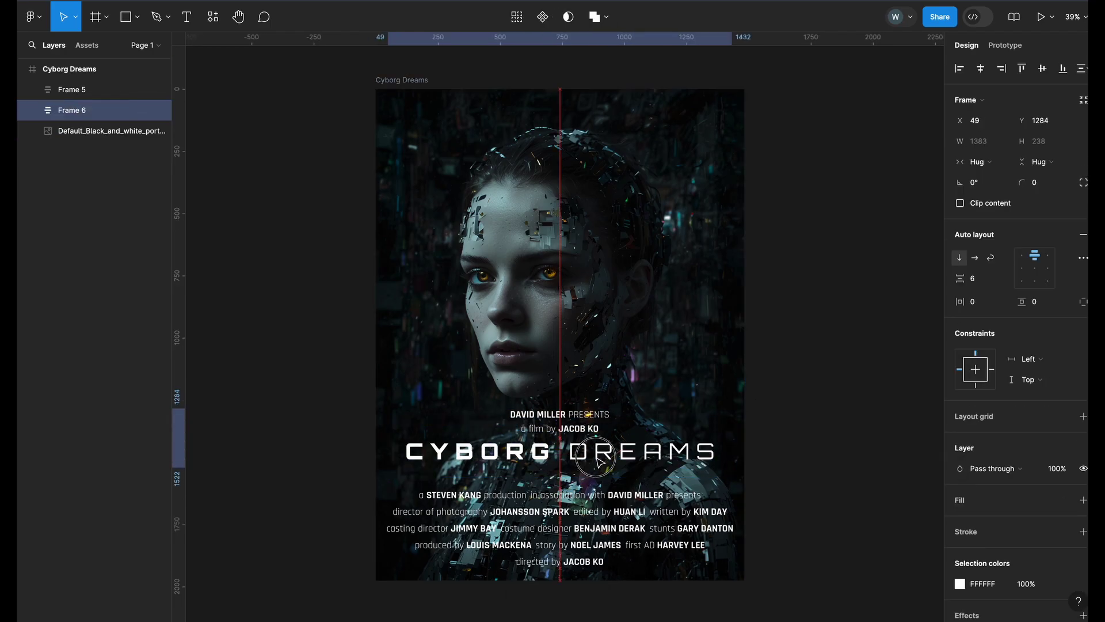
key("Escape")
key("Escape")
Step: Add the lead actor's full name in bold capitals near the poster's upper edge at about X 103, Y 106
key("t")
left_click(402, 117)
type("H")
key("Escape")
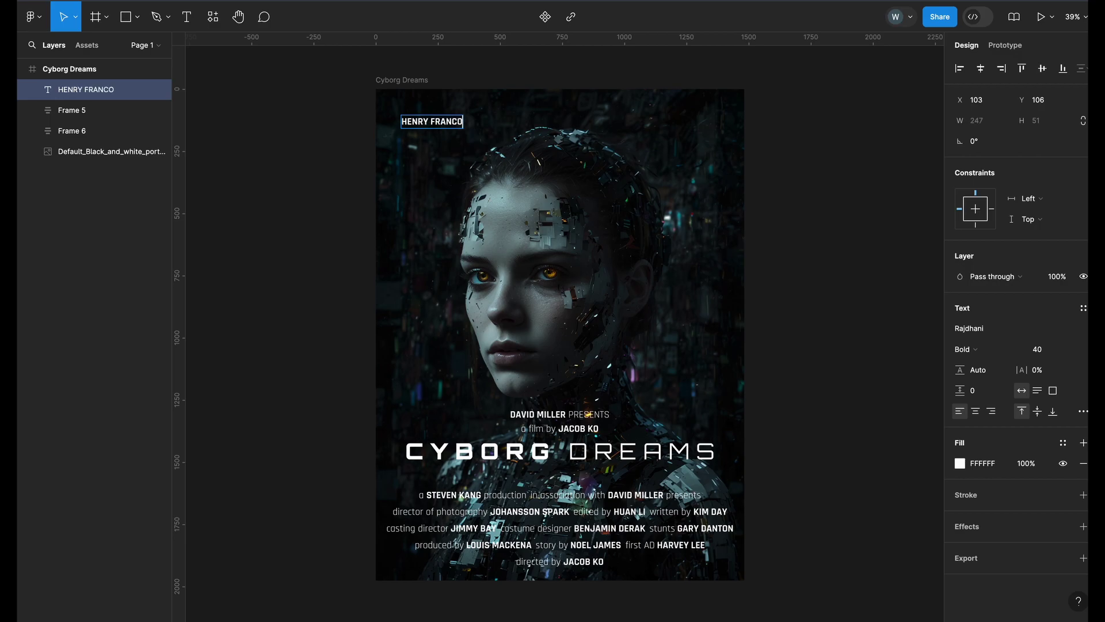
Step: Duplicate the lead actor's name three times along the same line and replace the copies with the other cast members' names
left_click_drag(455, 123, 677, 122, "alt")
double_click(550, 123)
type("MARY LEE STACY")
double_click(602, 122)
type("BONNY BAY")
double_click(676, 122)
type("VINCE DONALD")
Step: Set all four cast names at the poster's upper edge to Medium weight and font size 50
left_click(145, 110, "shift")
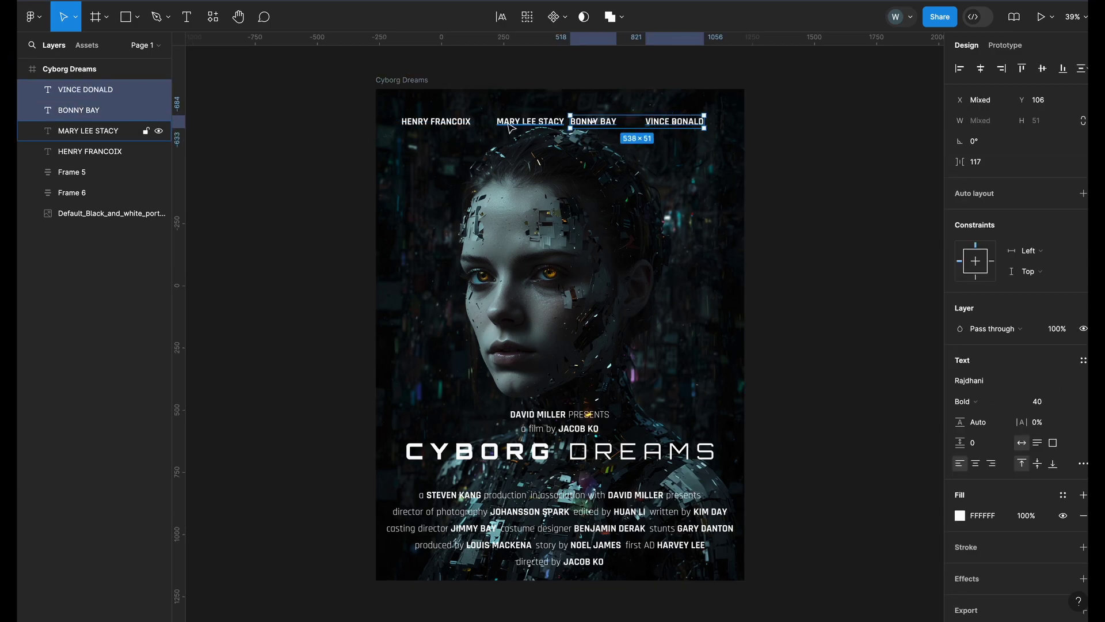
left_click(146, 151, "shift")
left_click(1046, 377)
type("60")
left_click(971, 380)
left_click(994, 354)
left_click(1039, 381)
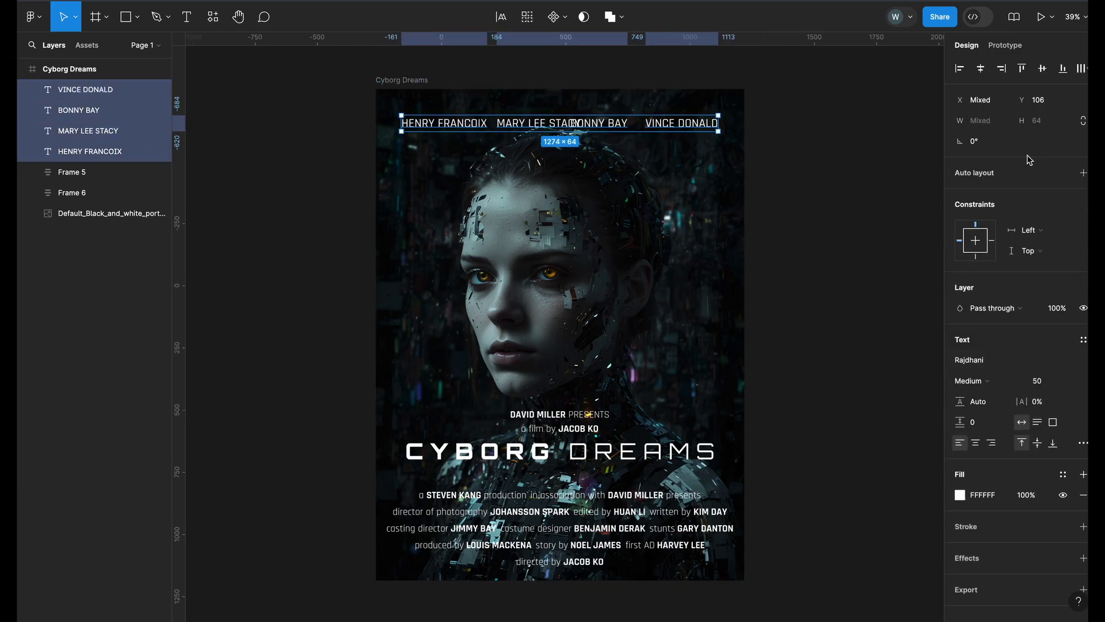
Step: Combine the four cast names into a horizontal auto layout row with 40 spacing
left_click(1082, 173)
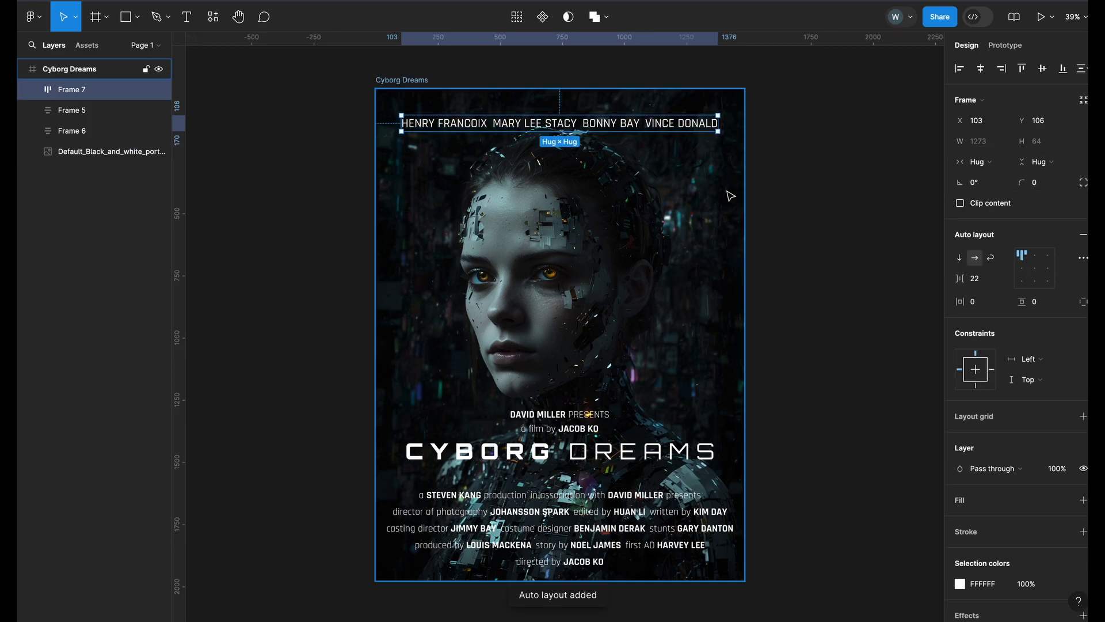
left_click(975, 281)
type("40")
key("Return")
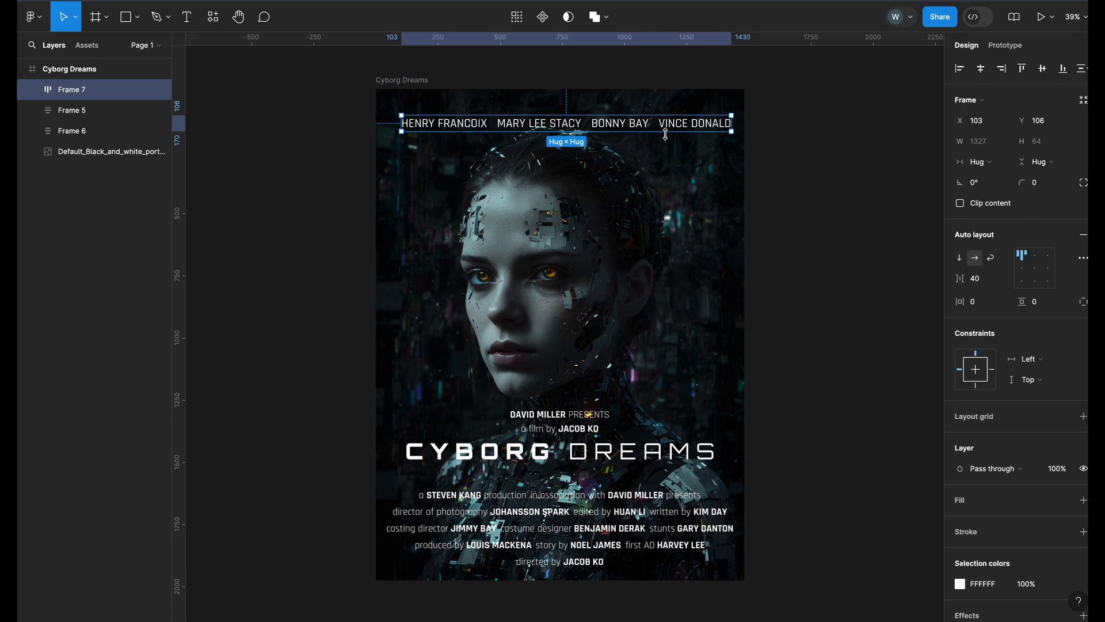
Step: Move the cast name row slightly closer to the poster's upper edge and centre it horizontally
left_click_drag(678, 125, 659, 121)
left_click(981, 70)
left_click(819, 215)
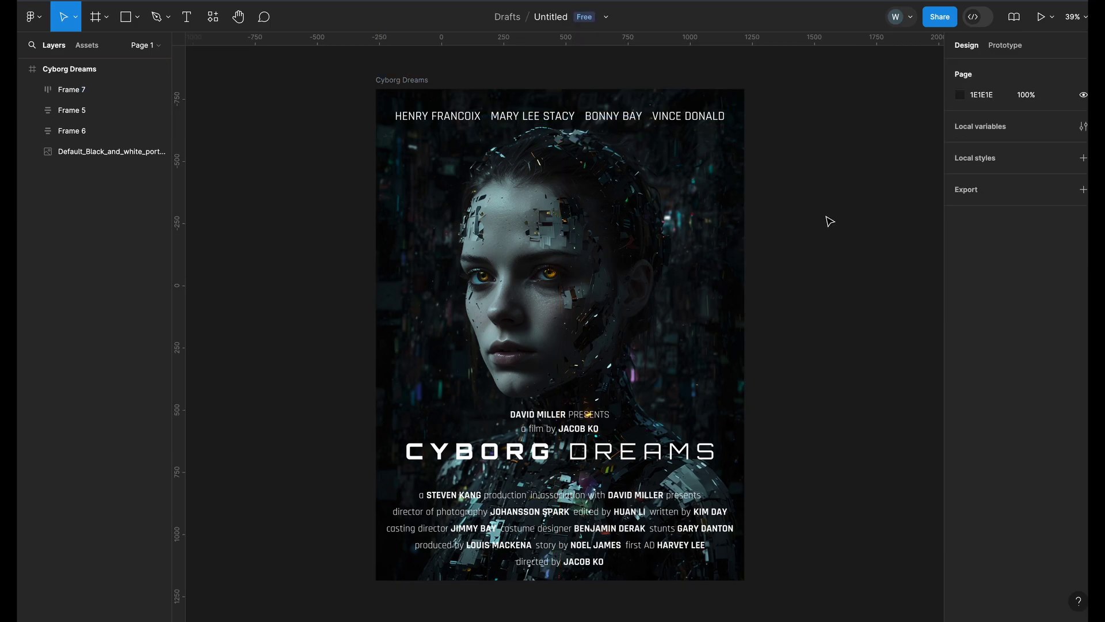
Step: Add an export setting to the Cyborg Dreams frame, keeping PNG as the format and 1x as the scale
left_click(385, 80)
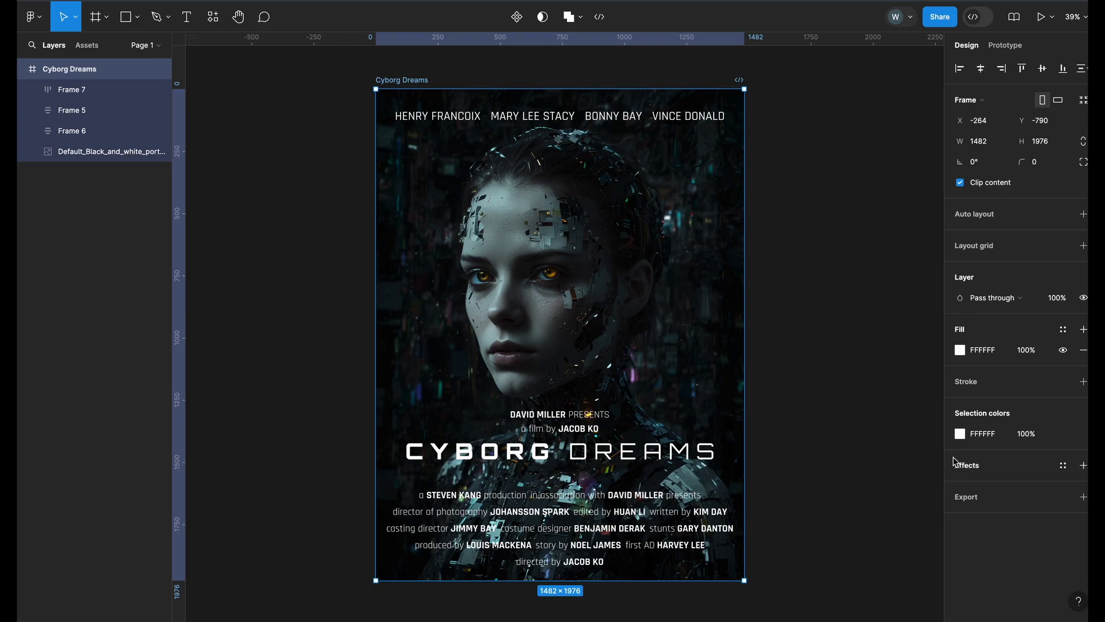
left_click(969, 502)
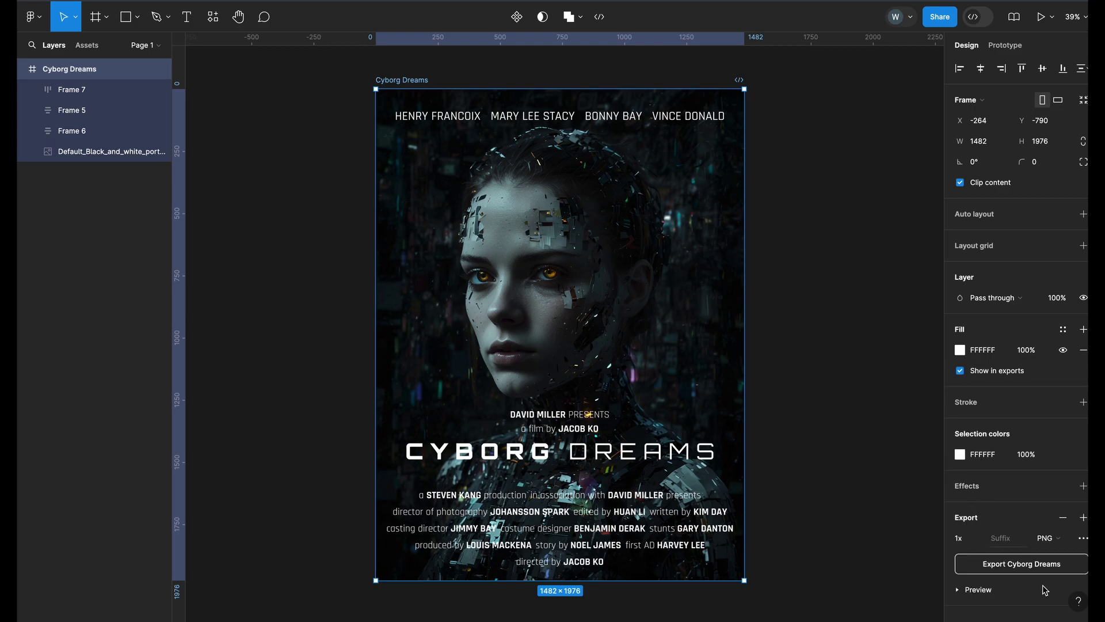
left_click(1048, 541)
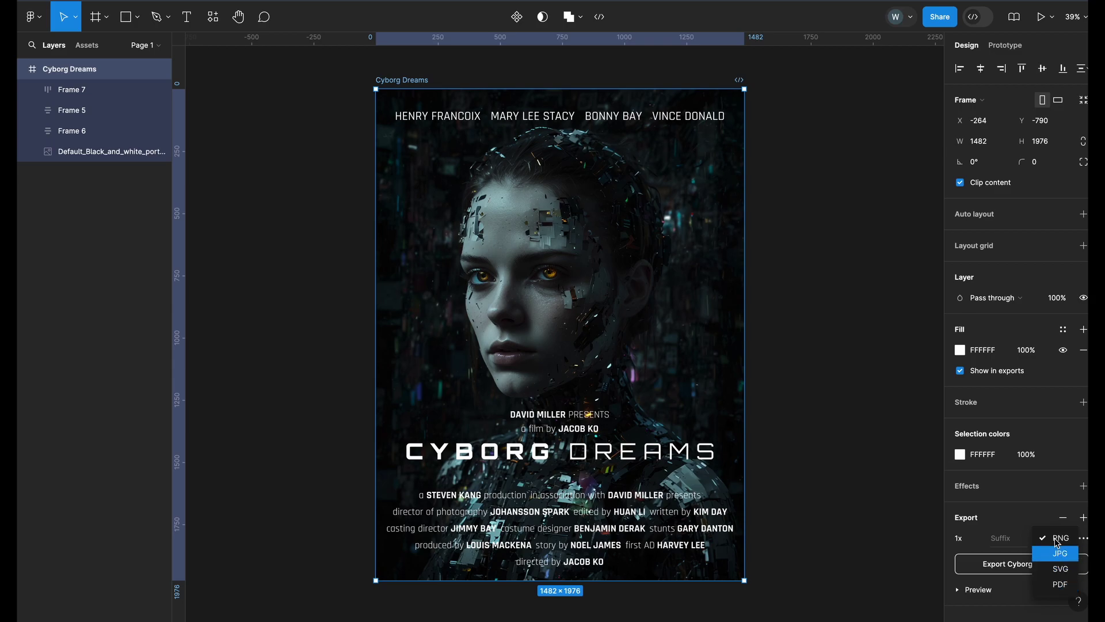
left_click(1057, 539)
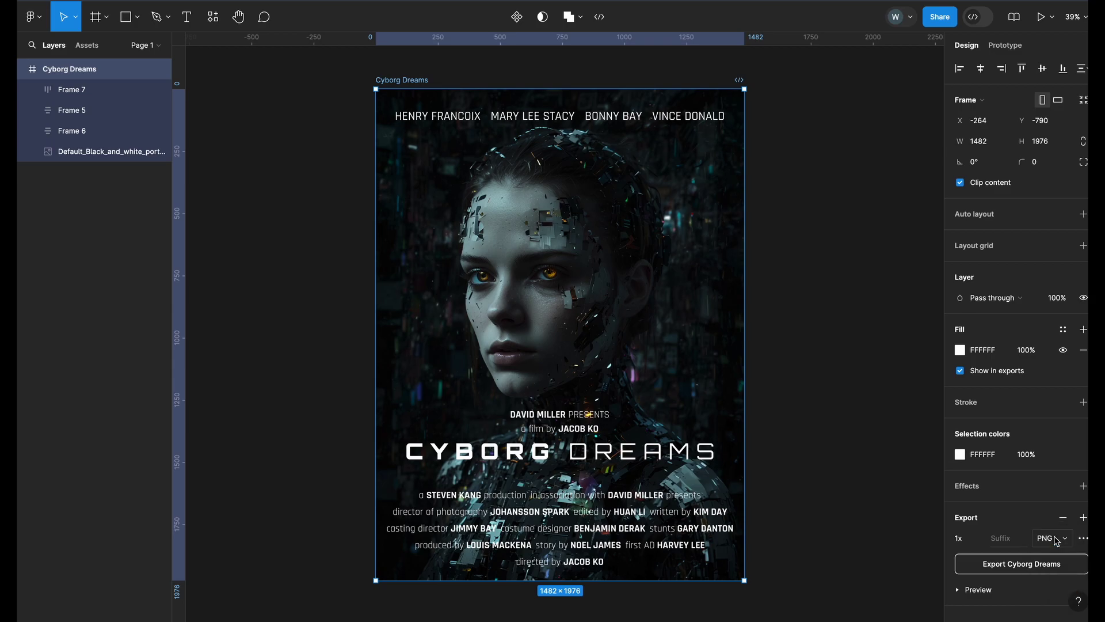
left_click(973, 541)
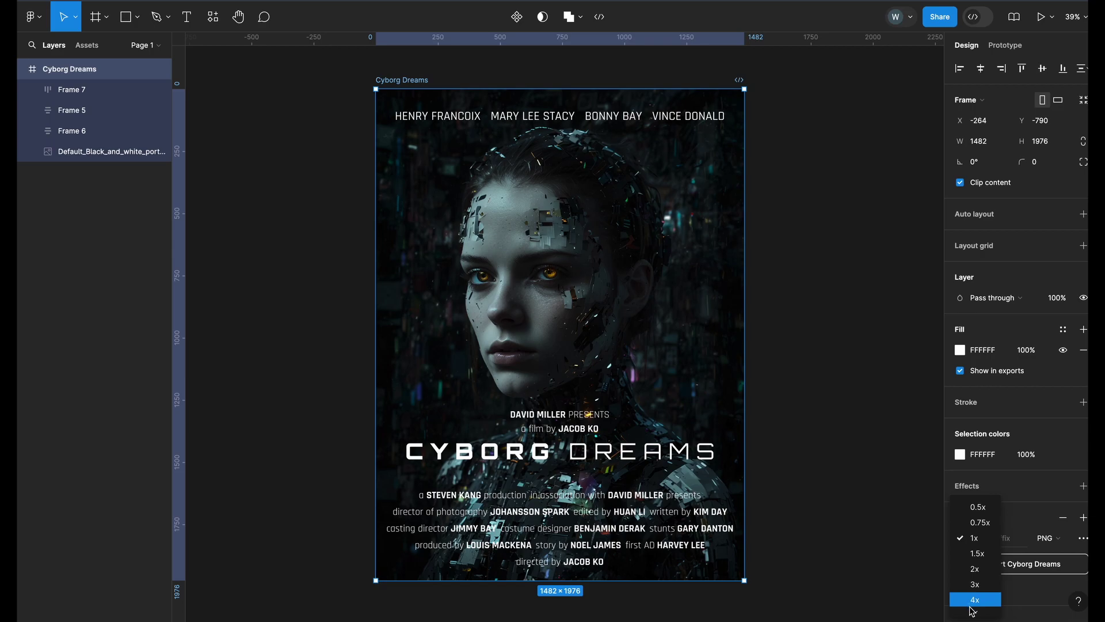
mouse_move(975, 609)
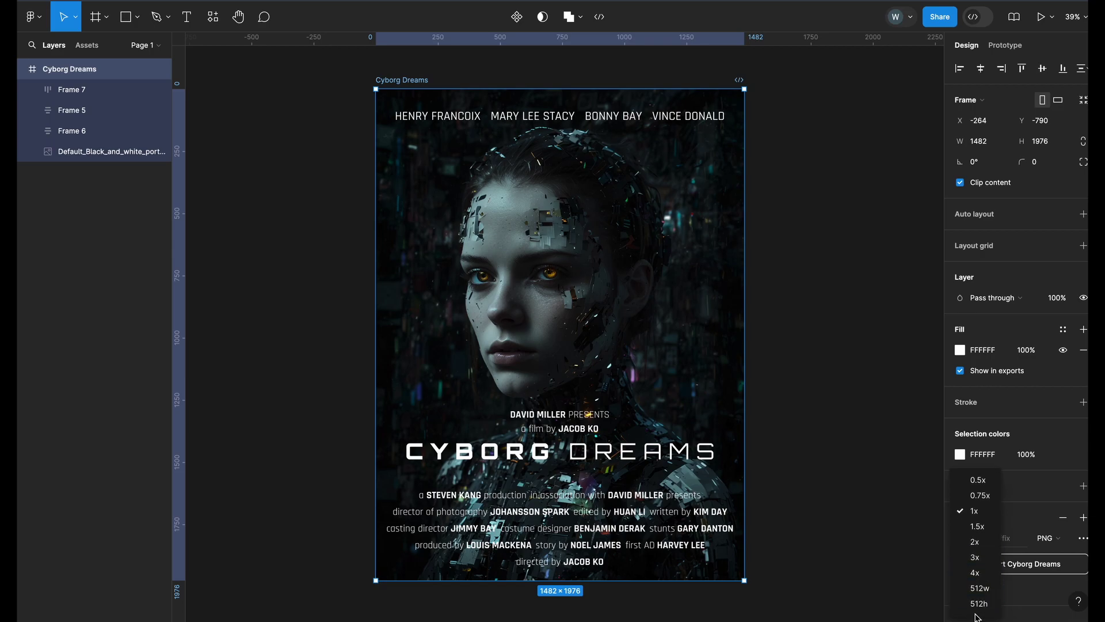
left_click(1029, 591)
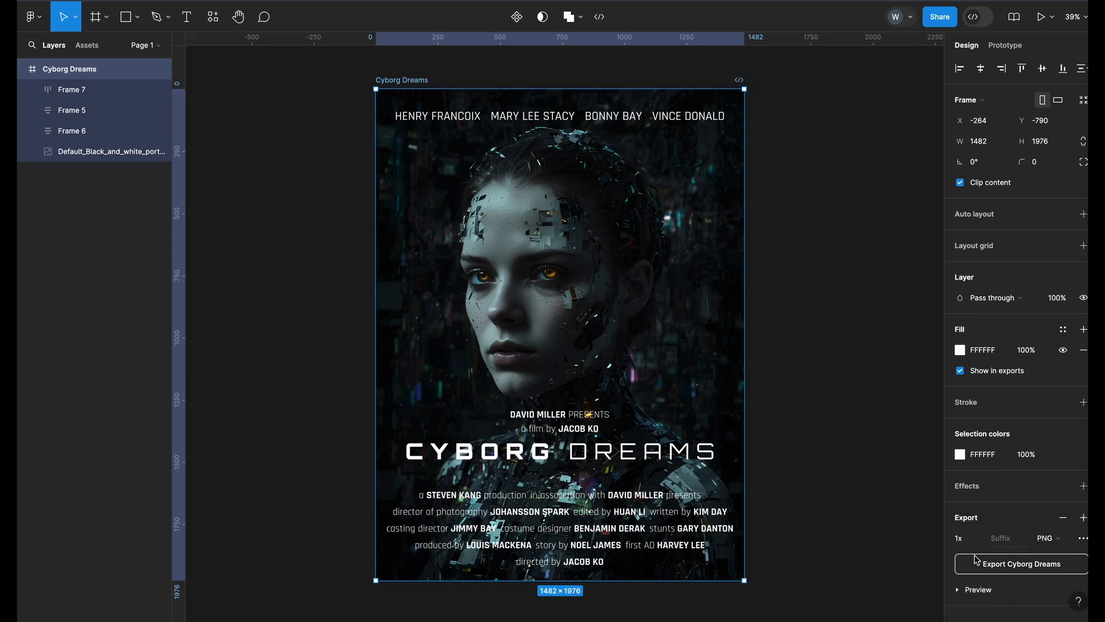